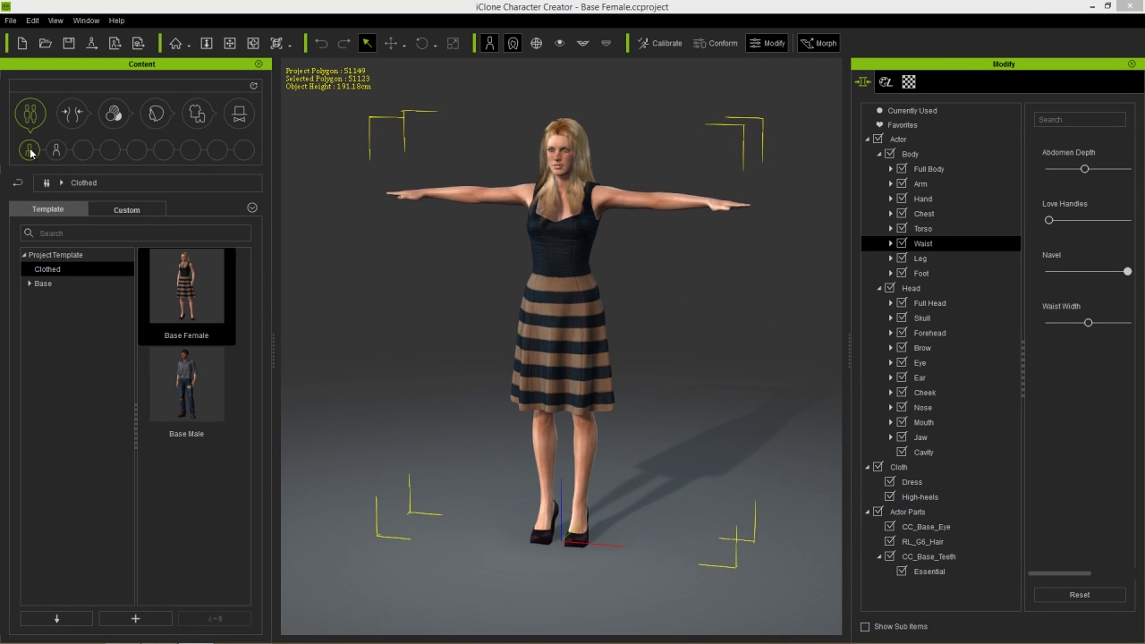
# Step: Review the preferences down to the System and Appearance Editor Performance settings, and close them
pyautogui.hotkey('ctrl', 'p')
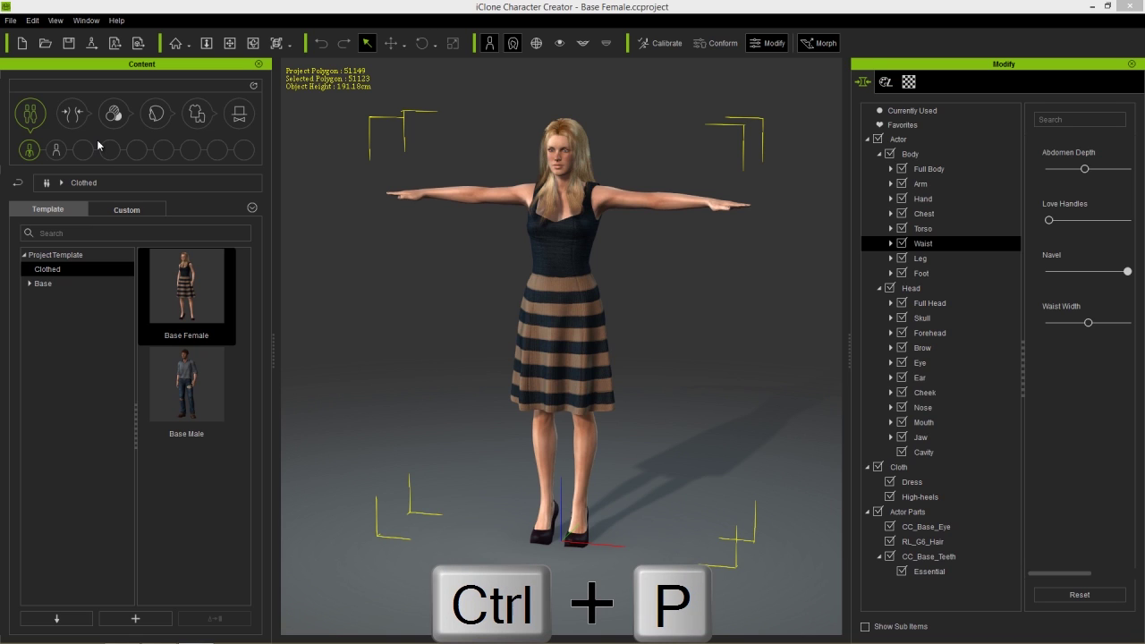
pyautogui.click(587, 244)
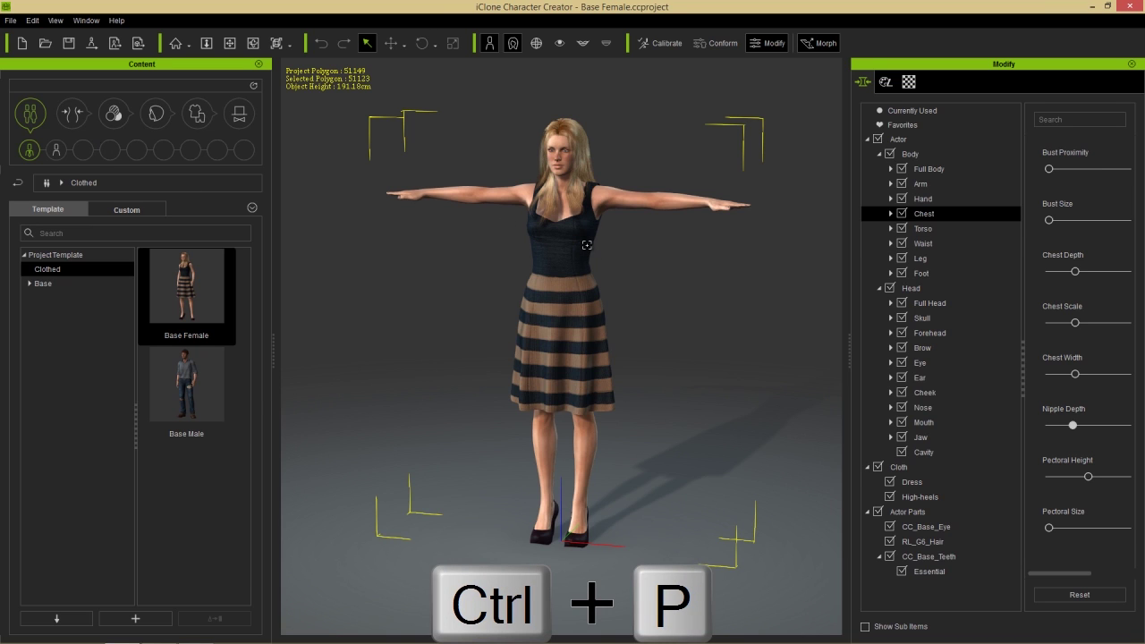
pyautogui.hotkey('ctrl', 'p')
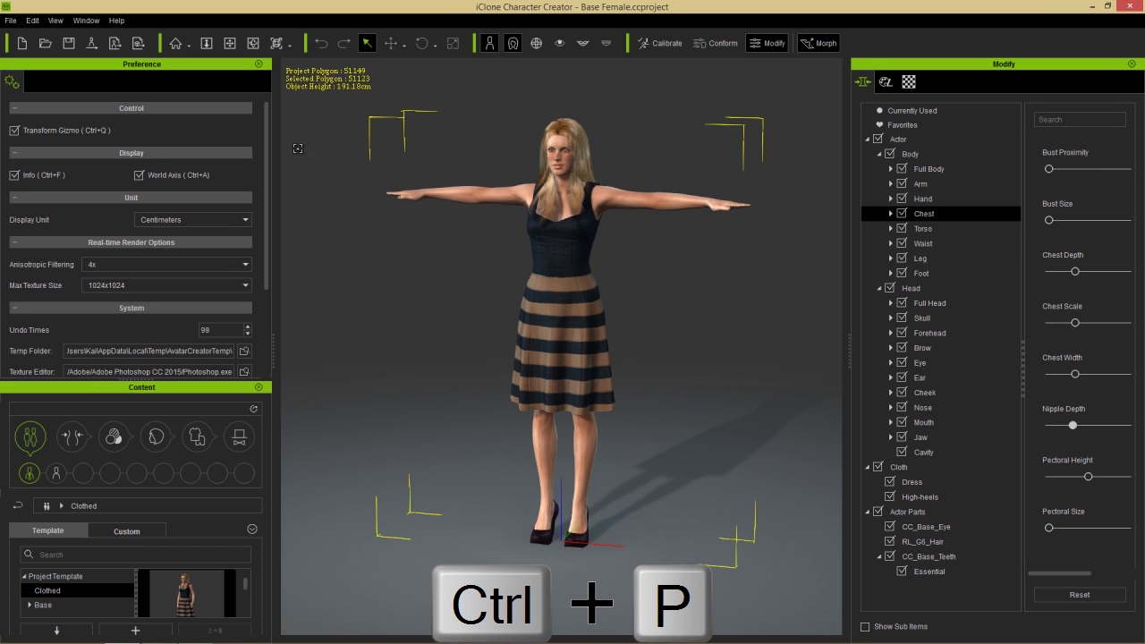
pyautogui.scroll(-3, 258, 257)
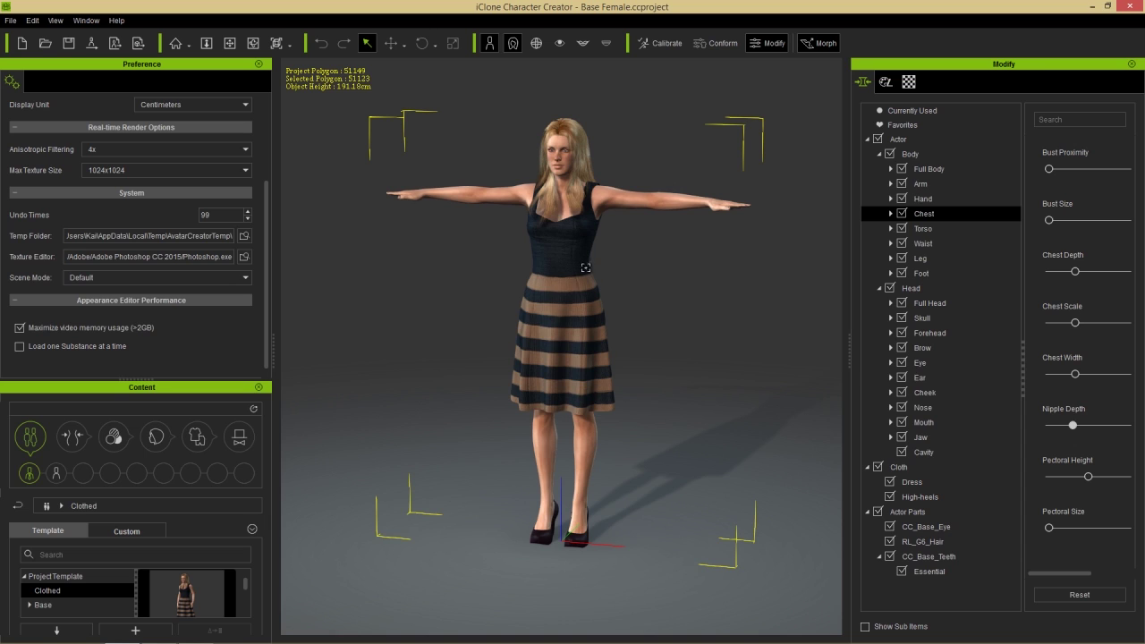
pyautogui.click(259, 65)
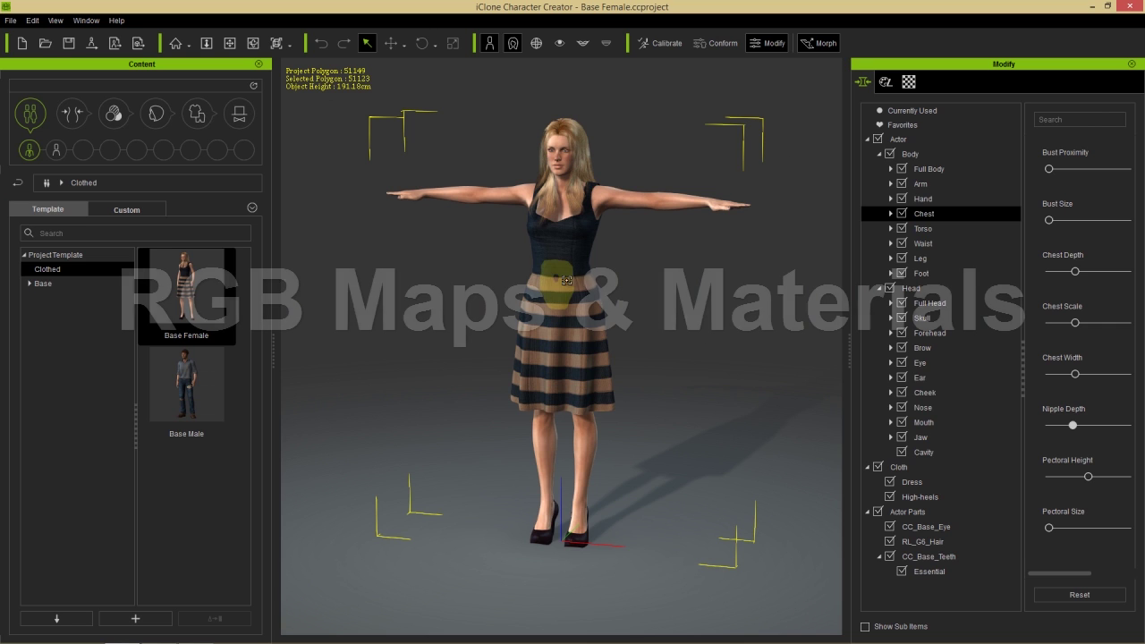
# Step: Activate the Appearance Editor for the dress, expand its texture categories and widen the Modify area
pyautogui.scroll(5, 508, 233)
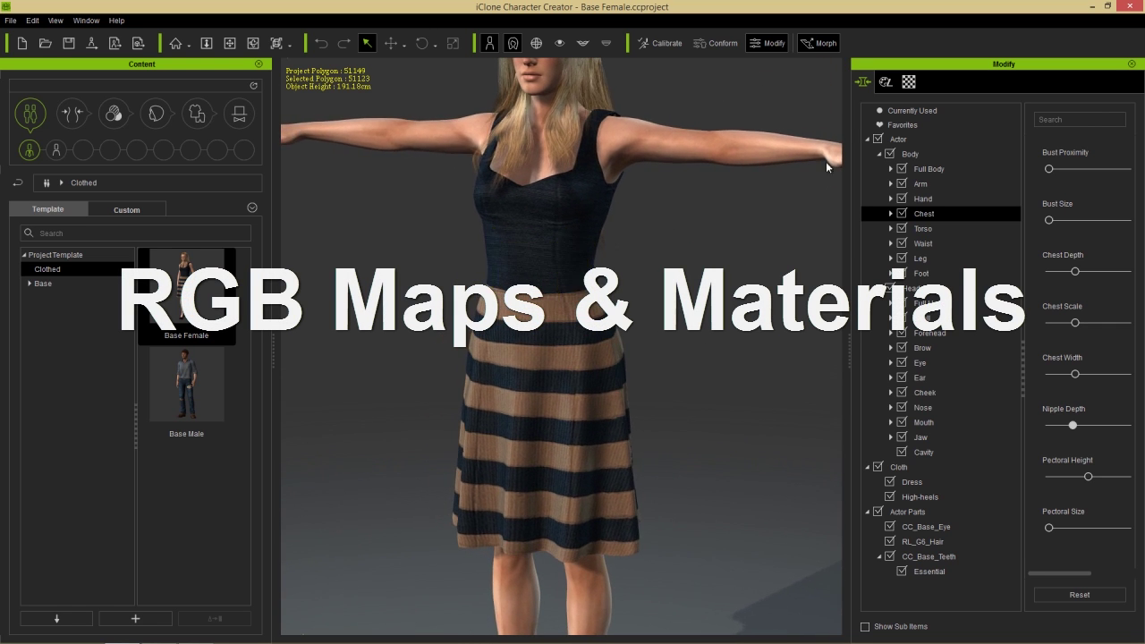
pyautogui.click(882, 86)
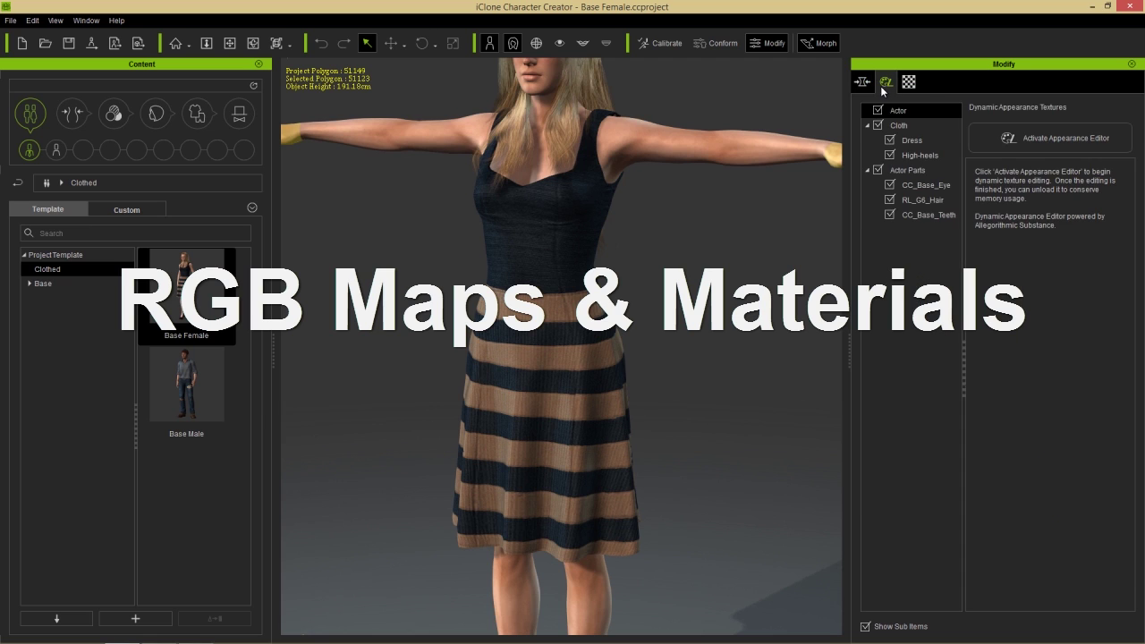
pyautogui.click(916, 139)
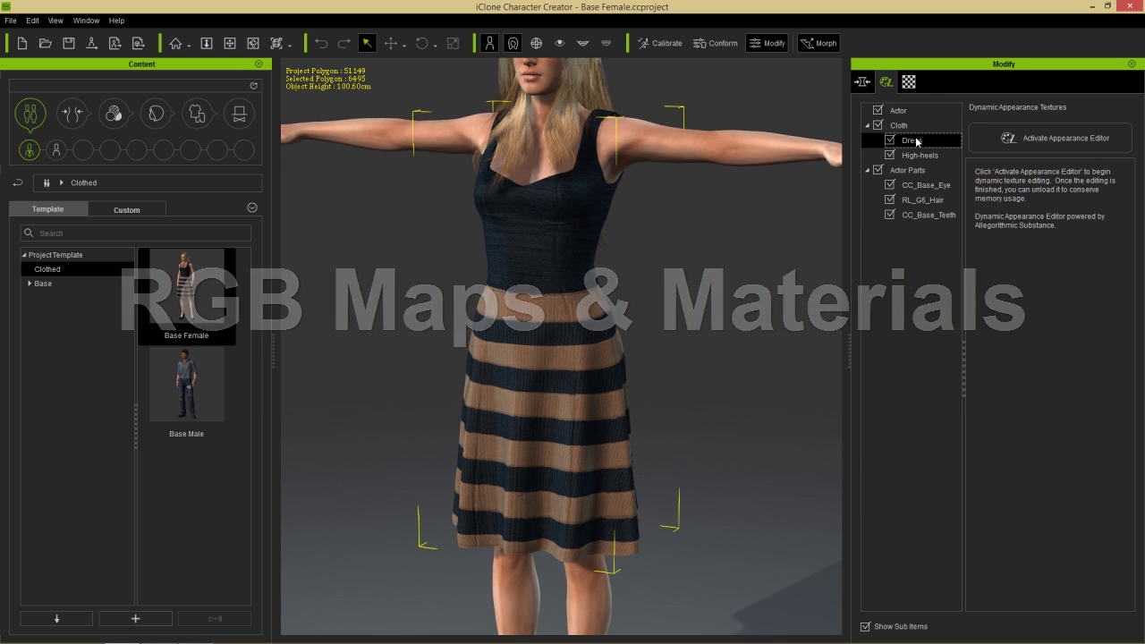
pyautogui.click(1062, 139)
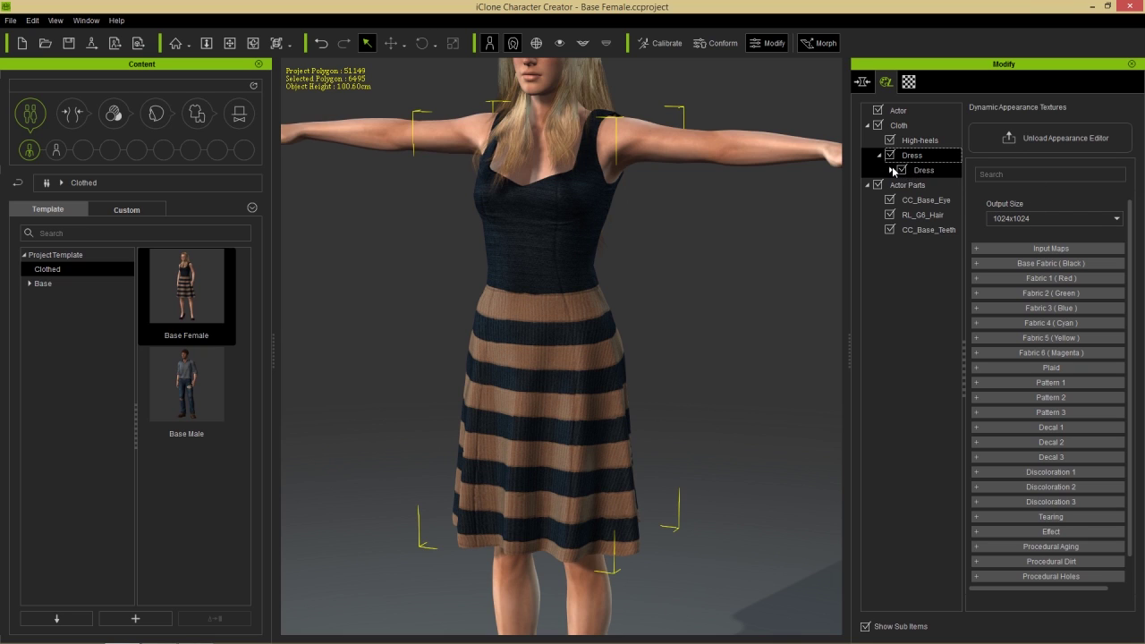
pyautogui.click(891, 170)
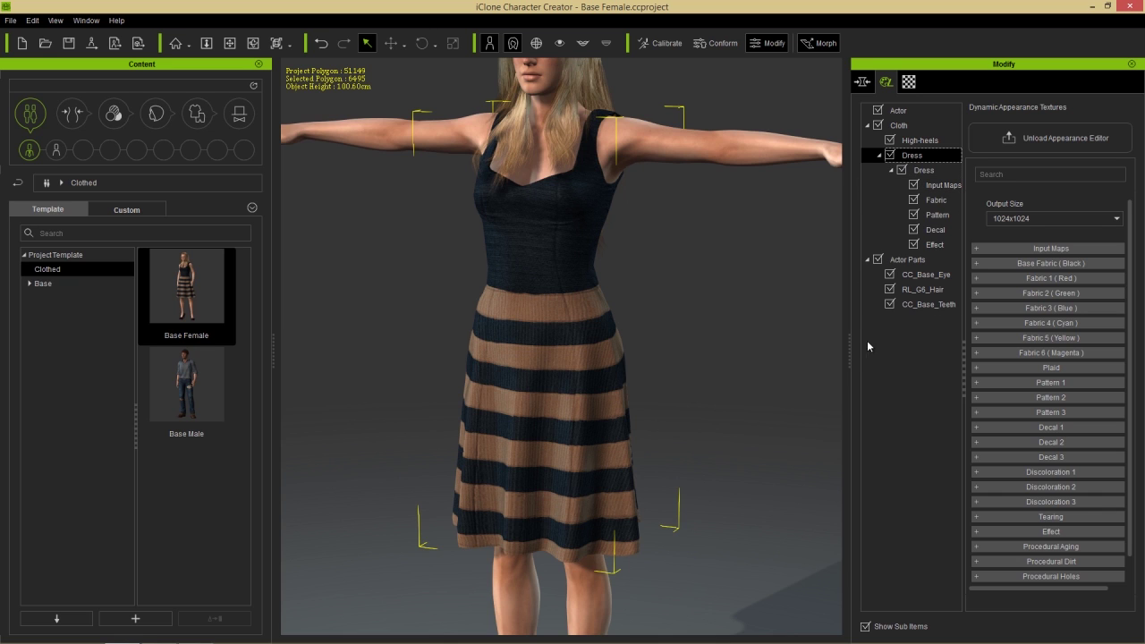
pyautogui.moveTo(850, 341); pyautogui.dragTo(809, 345)
# Step: Examine the dress's Input Maps, including the Normal, RGB Mask, AO and WS Normal textures
pyautogui.click(896, 185)
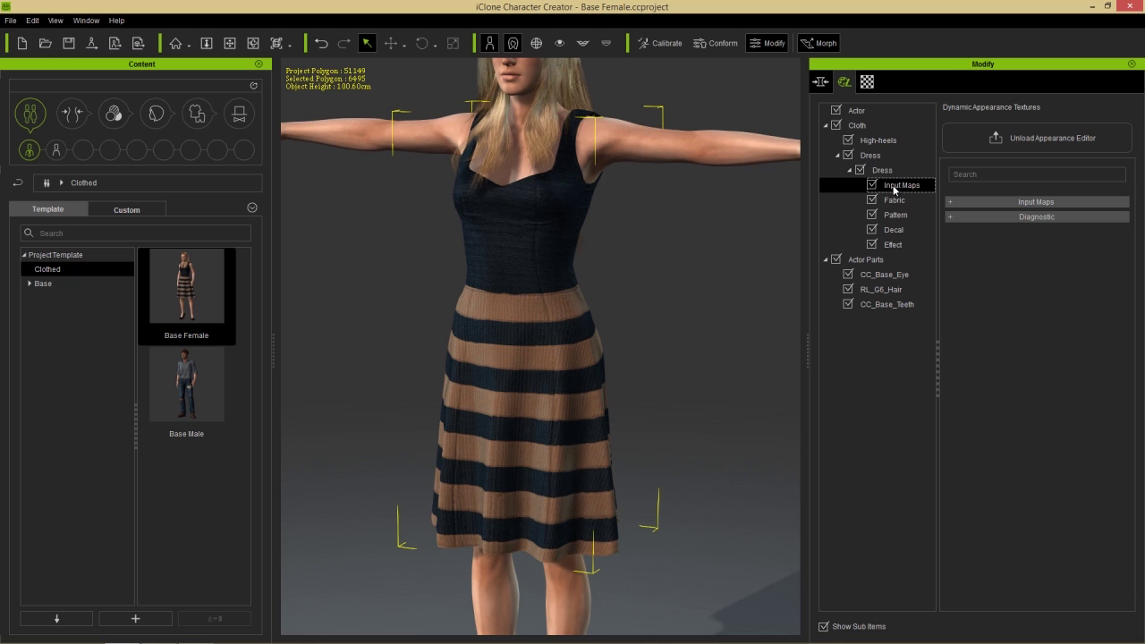
pyautogui.click(883, 171)
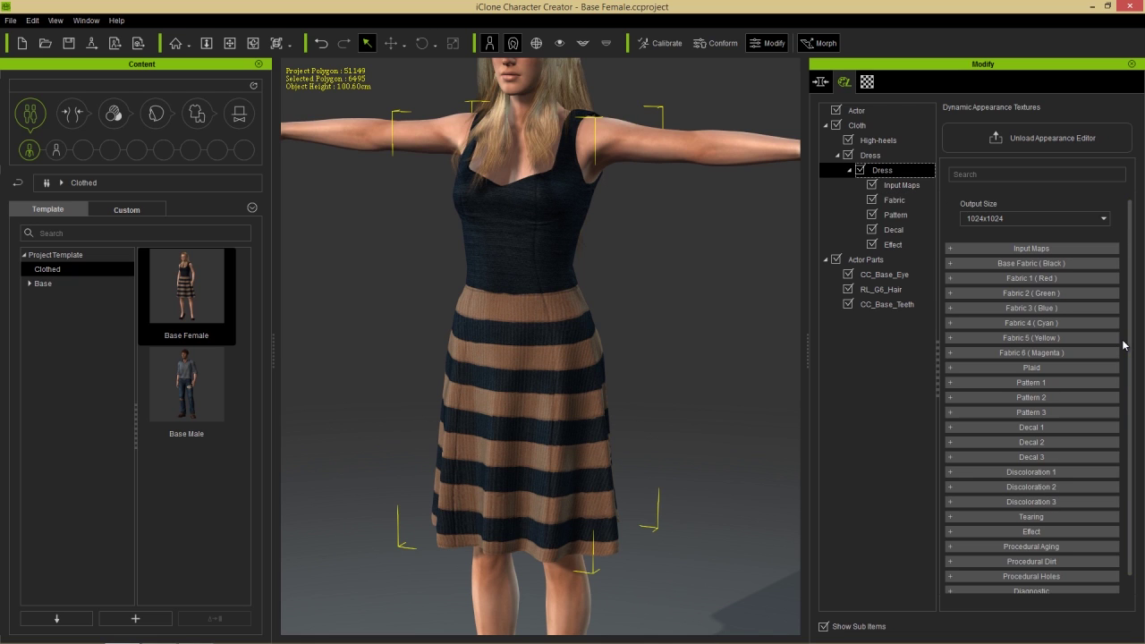
pyautogui.click(898, 185)
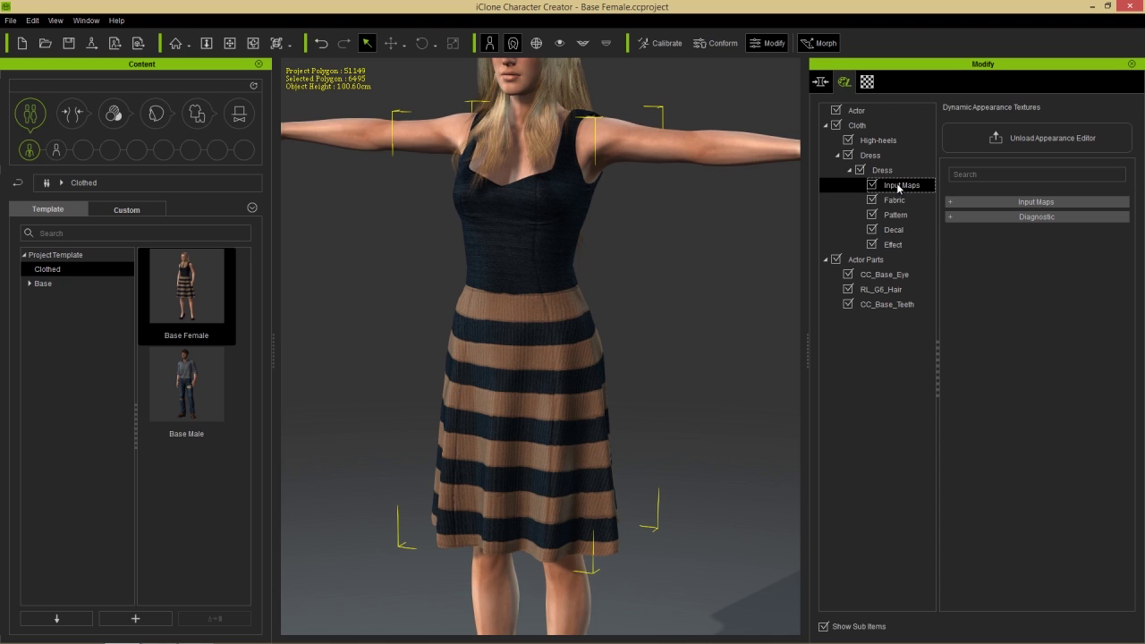
pyautogui.click(971, 201)
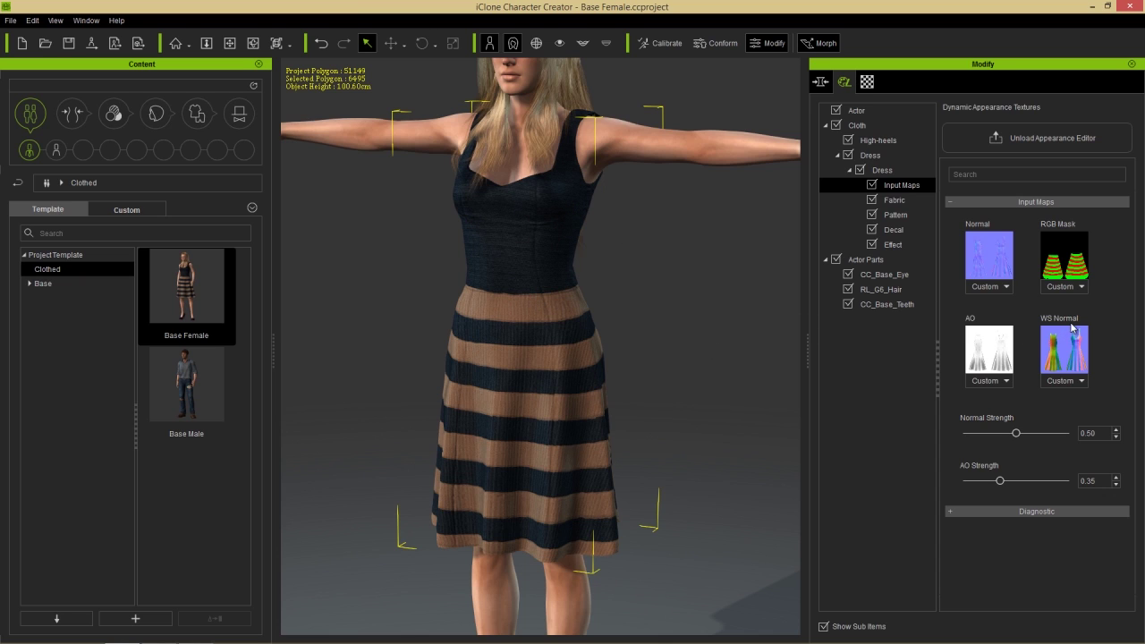
pyautogui.click(1008, 203)
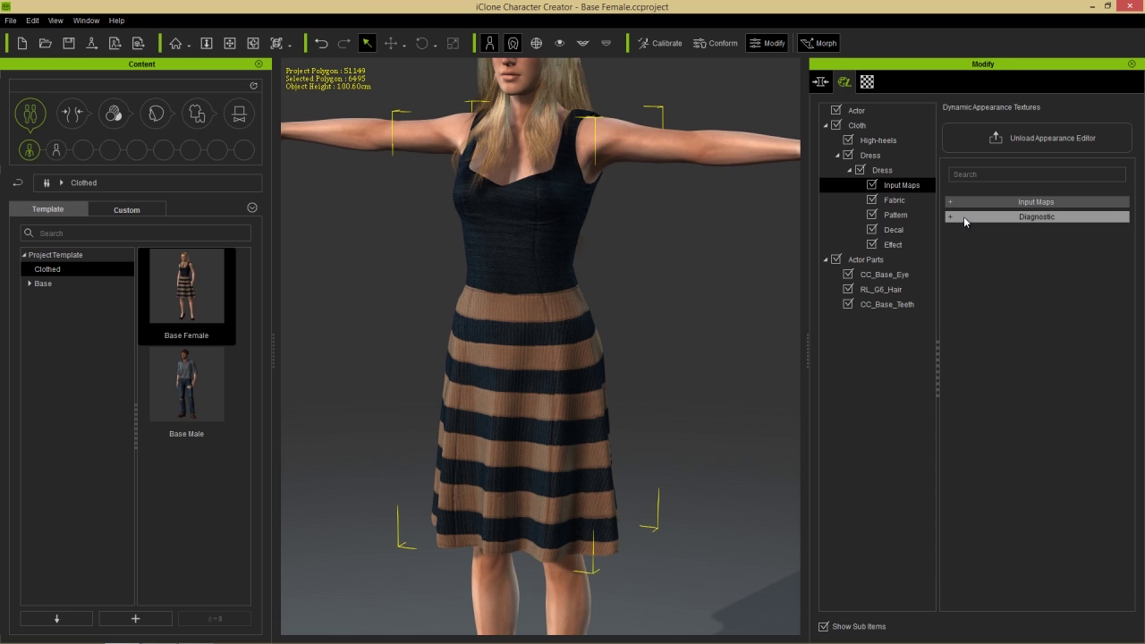
# Step: Preview the dress's RGB Mask in diagnostic mode against the list of fabrics, and turn the diagnostic off
pyautogui.click(964, 217)
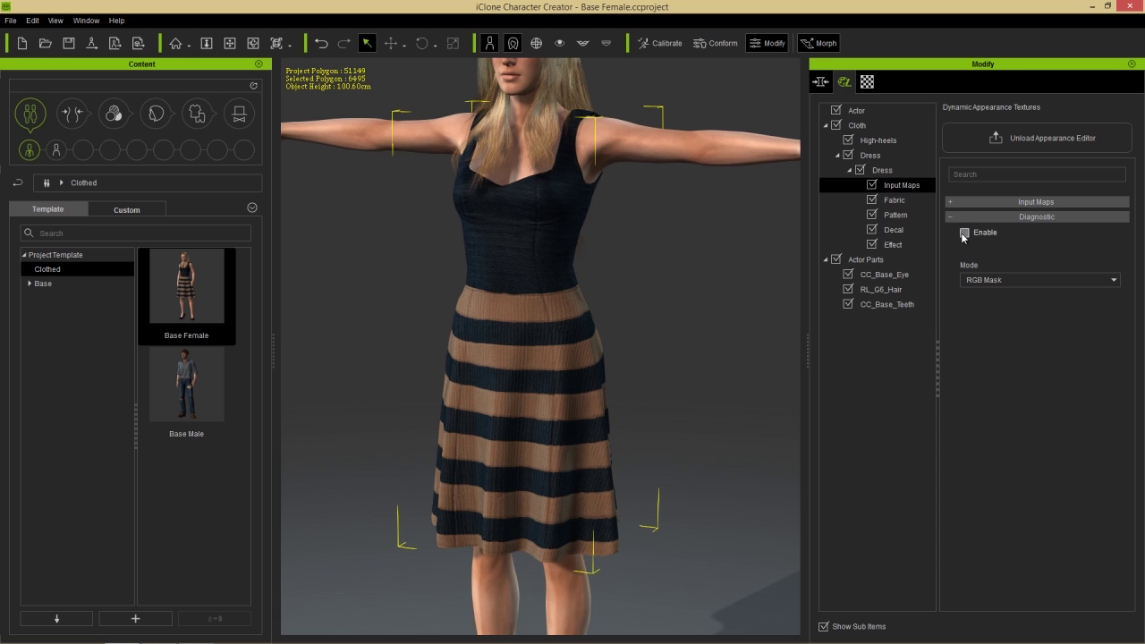
pyautogui.click(964, 233)
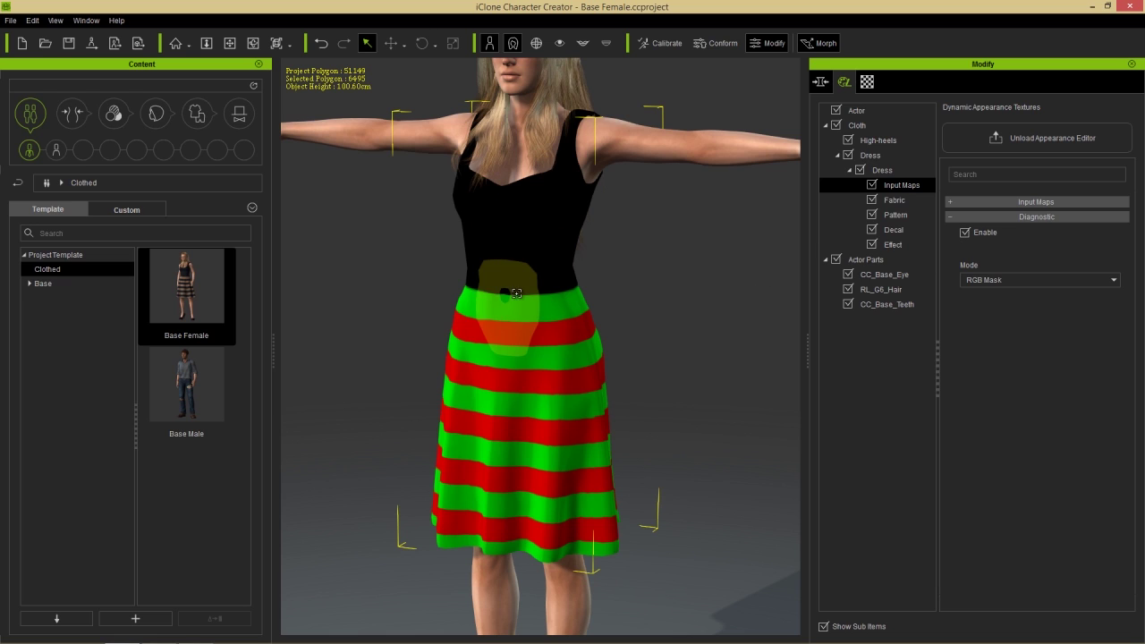
pyautogui.click(894, 200)
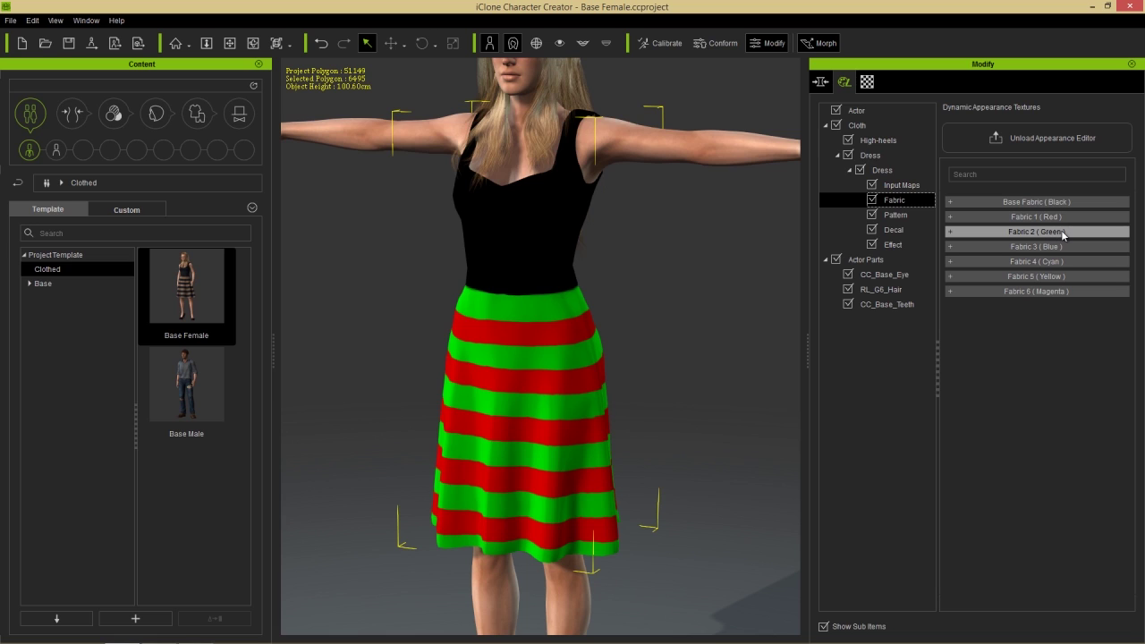
pyautogui.click(902, 186)
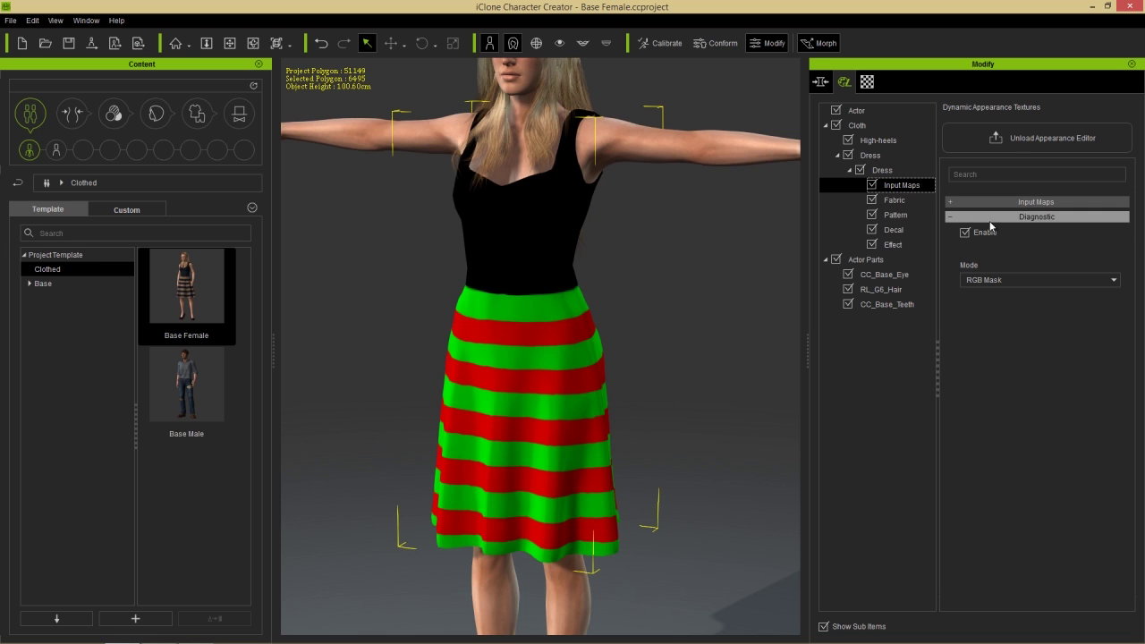
pyautogui.click(964, 233)
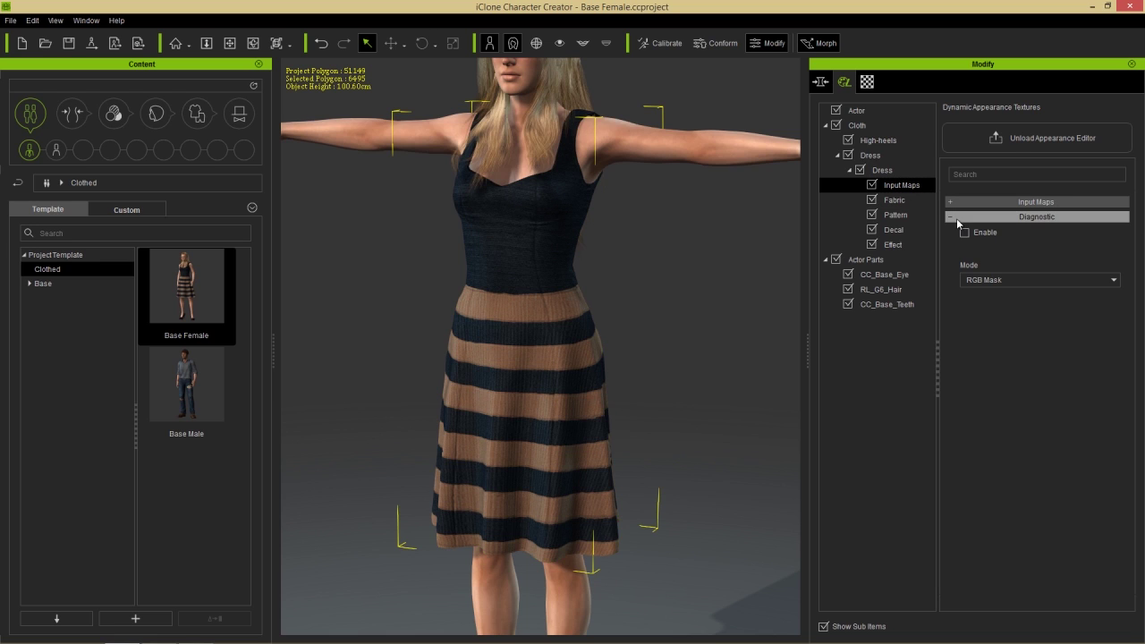
pyautogui.click(952, 218)
# Step: Open the dress's Base Fabric ( Black ) settings with the view close up on the bodice
pyautogui.click(900, 200)
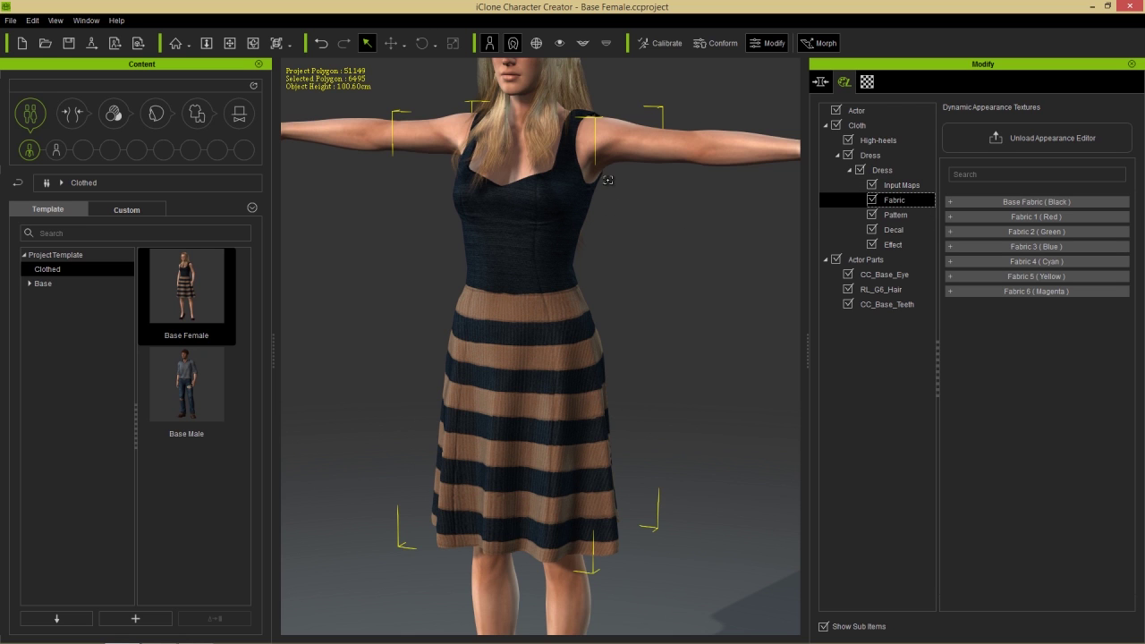
pyautogui.moveTo(609, 181); pyautogui.dragTo(640, 325, button='middle')
pyautogui.scroll(5, 640, 326)
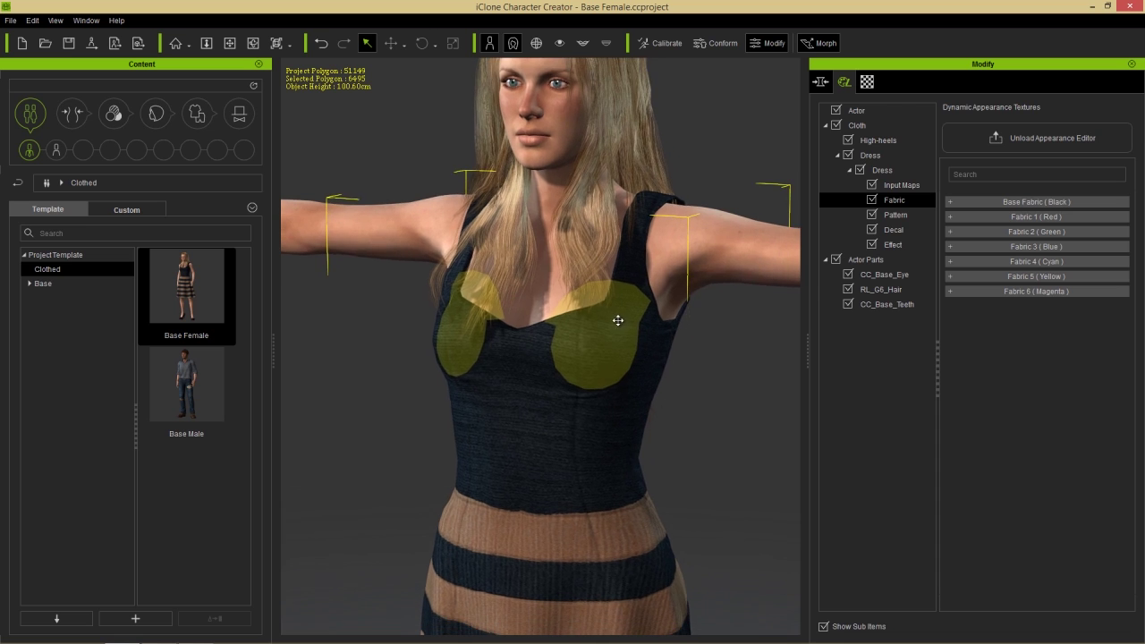
pyautogui.click(985, 204)
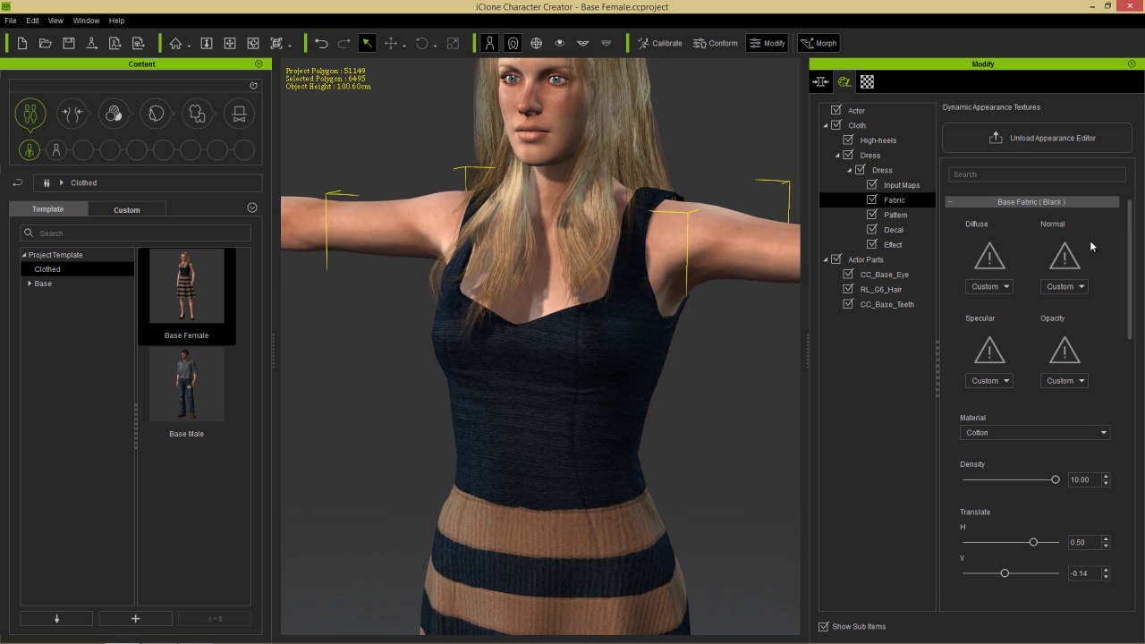
# Step: Try Denim and Leather as the base fabric's material, and restore Cotton
pyautogui.scroll(-3, 1130, 273)
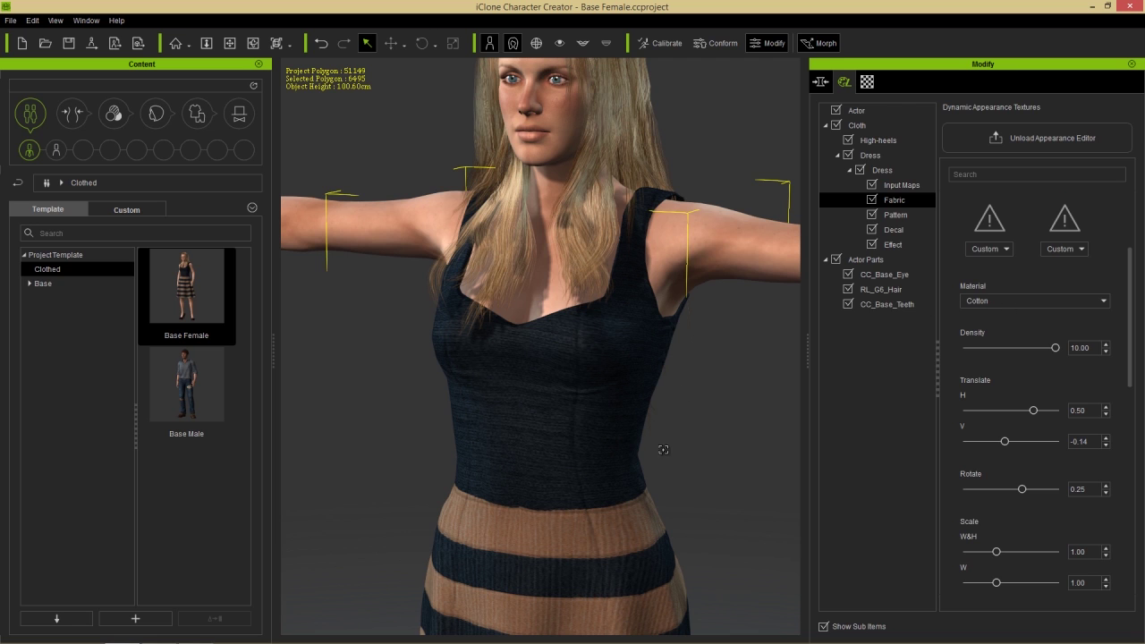
pyautogui.click(999, 301)
pyautogui.click(991, 321)
pyautogui.click(988, 302)
pyautogui.click(991, 334)
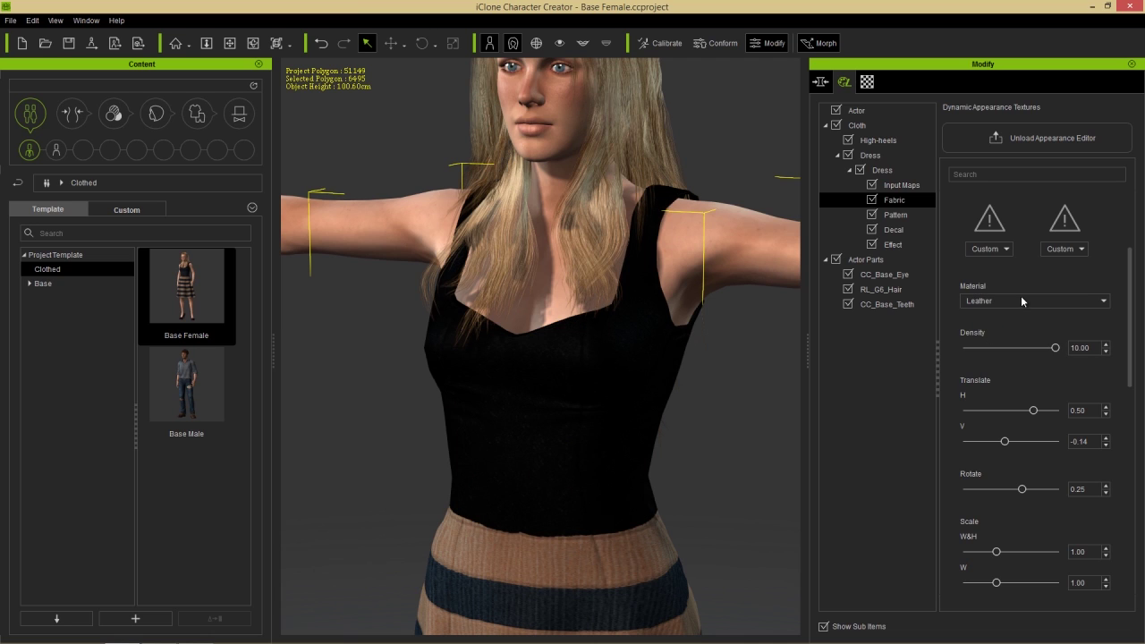
pyautogui.click(1022, 301)
pyautogui.click(1057, 316)
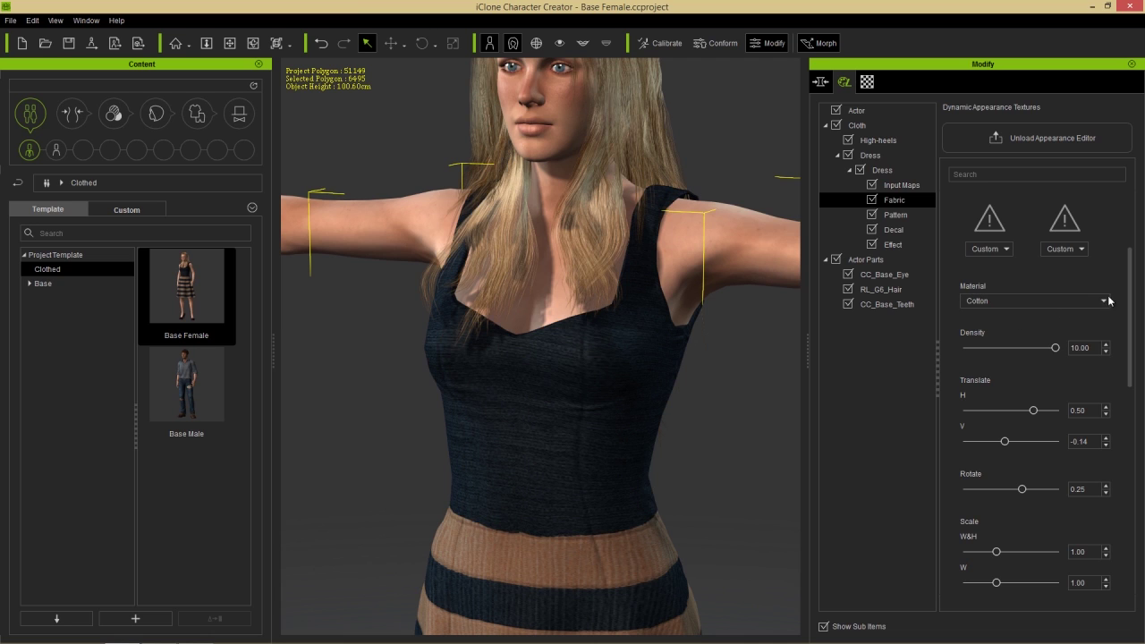
# Step: Set the base fabric's Diffuse HSL to hue 0.00, saturation 0.50 and lightness 0.50
pyautogui.moveTo(1131, 284); pyautogui.dragTo(1085, 383)
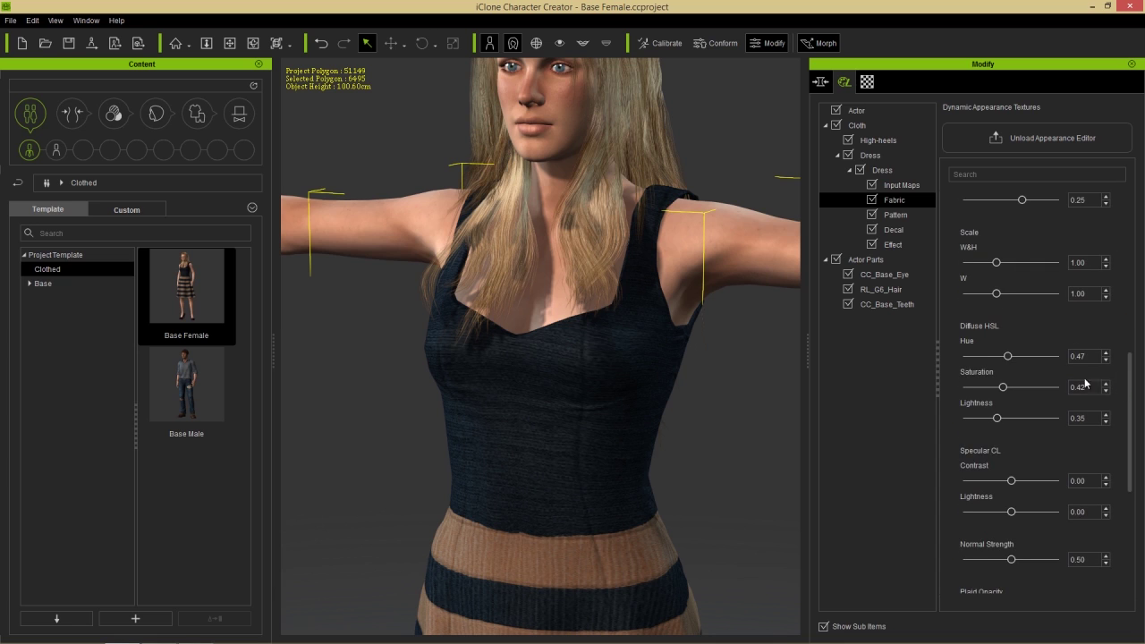
pyautogui.click(981, 328)
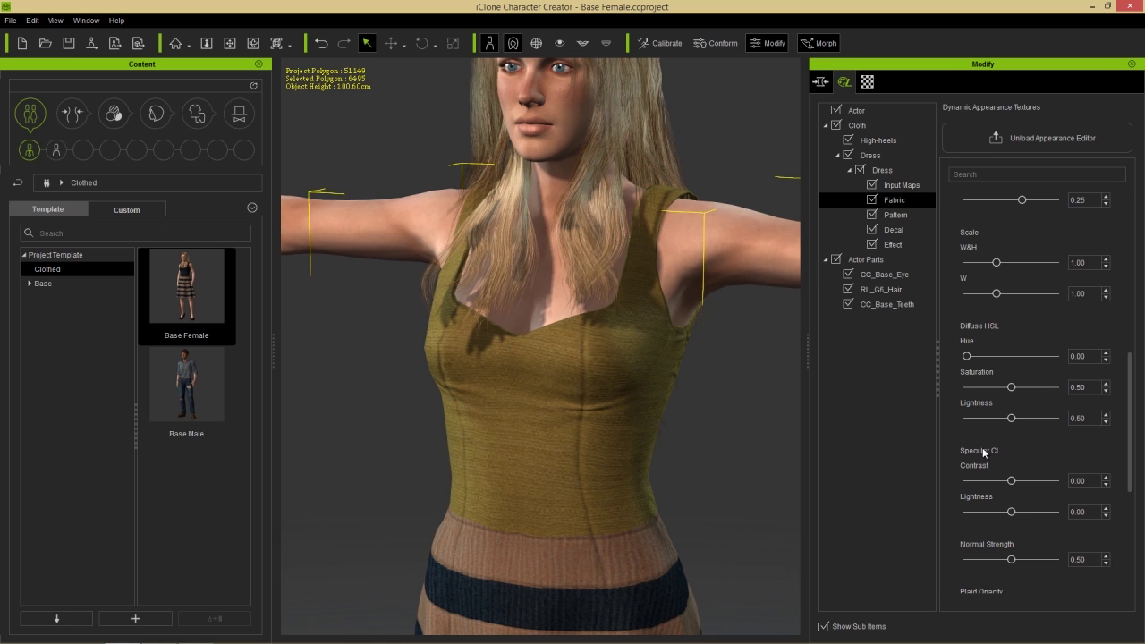
# Step: Try Denim, Leather, Wood and Plastic as the base fabric's material on the dress's bodice
pyautogui.moveTo(1130, 421); pyautogui.dragTo(1120, 310)
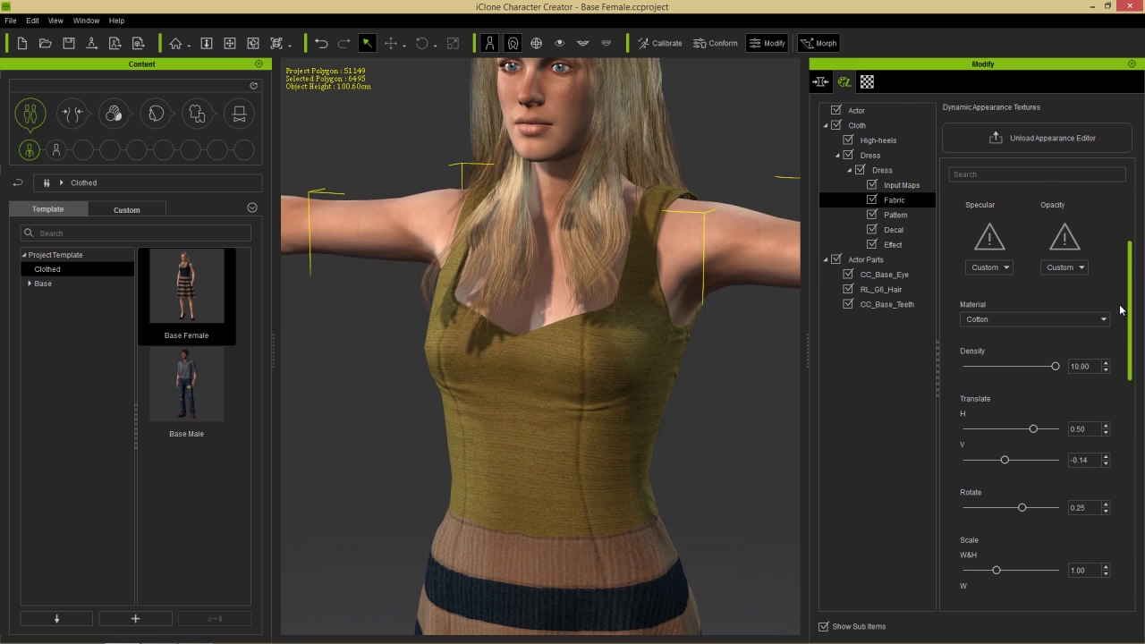
pyautogui.click(1014, 319)
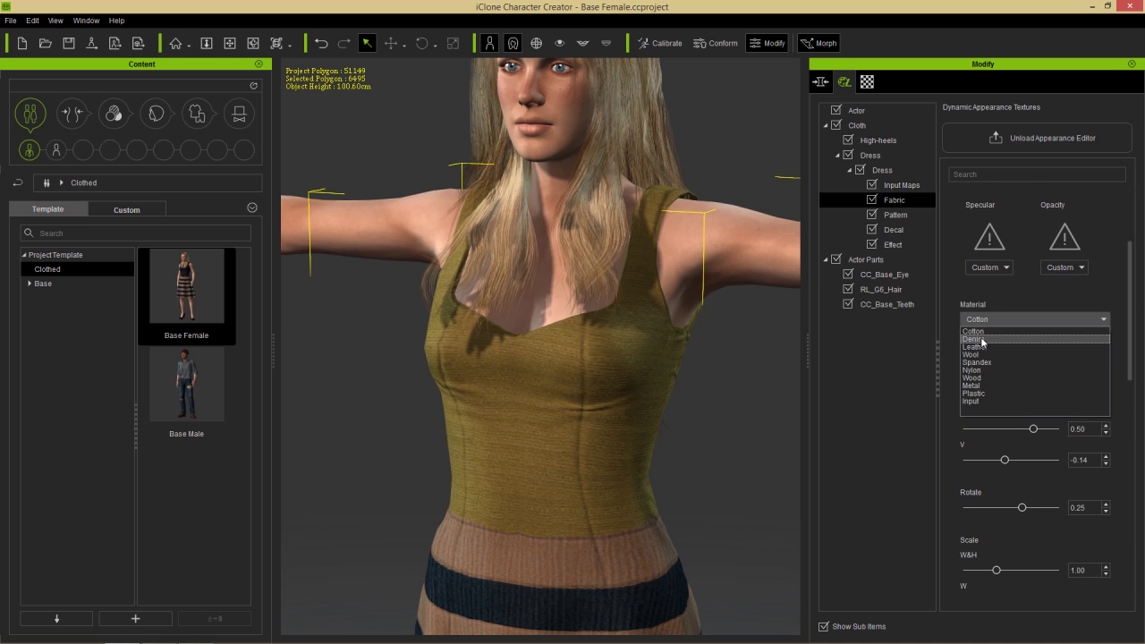
pyautogui.click(989, 339)
pyautogui.click(989, 323)
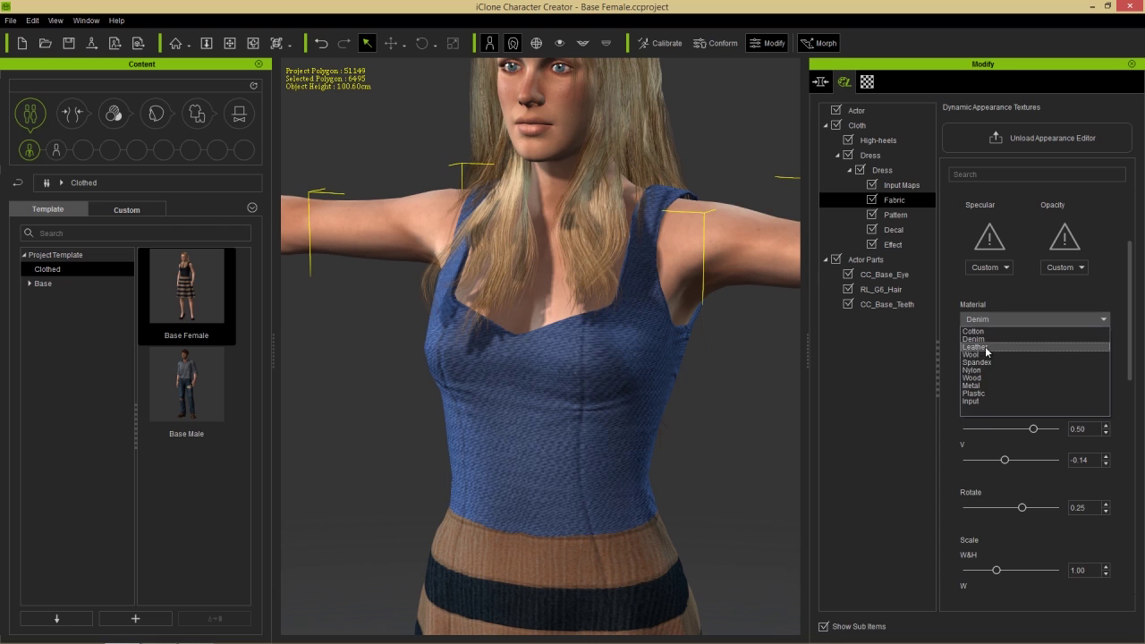
pyautogui.click(989, 347)
pyautogui.click(988, 324)
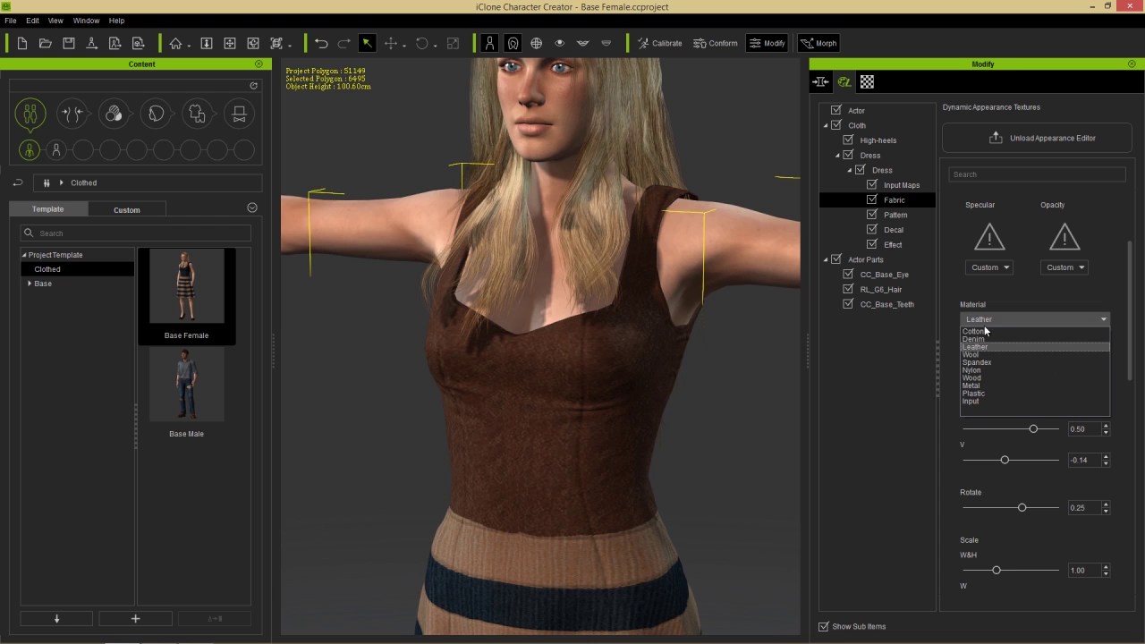
pyautogui.click(983, 379)
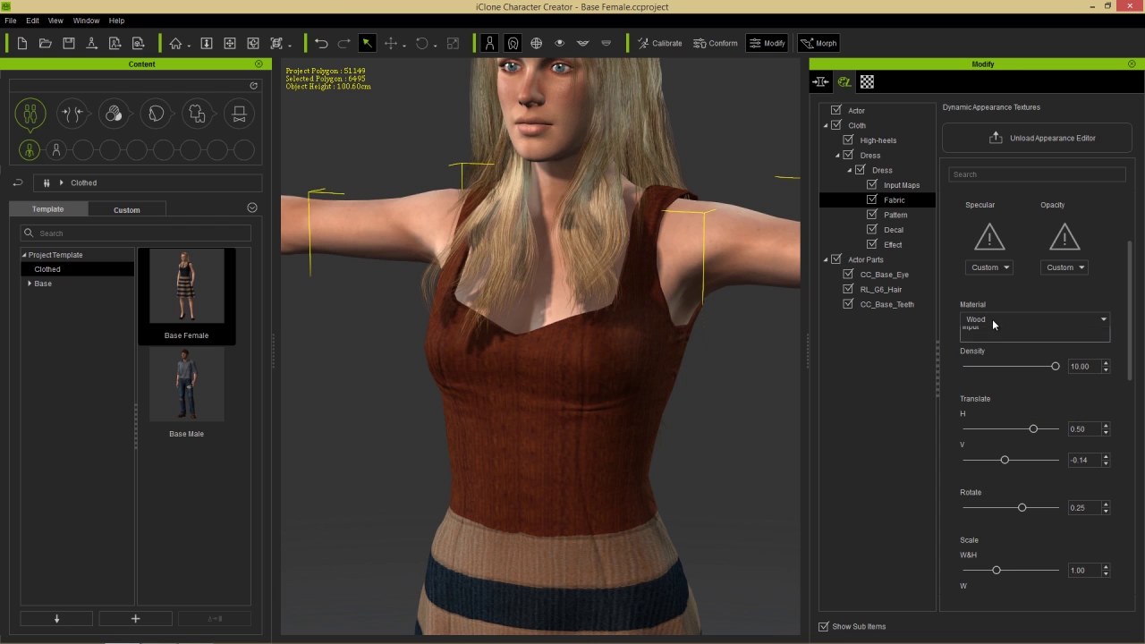
pyautogui.click(994, 326)
pyautogui.click(990, 394)
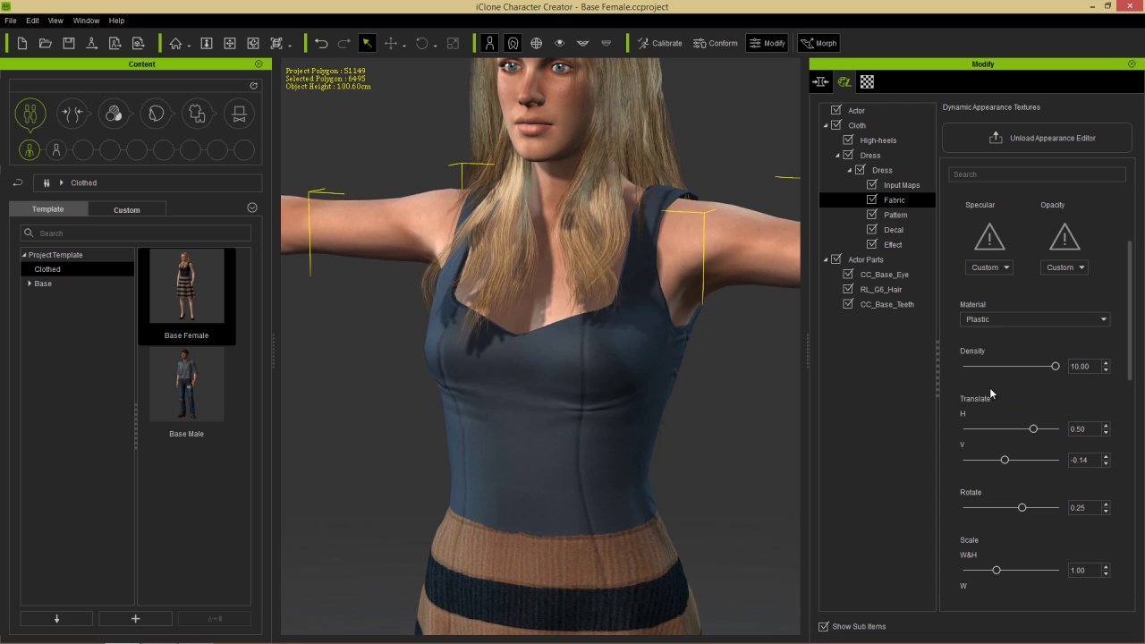
# Step: Set the base fabric's material to Leather and check it on the bodice
pyautogui.click(995, 326)
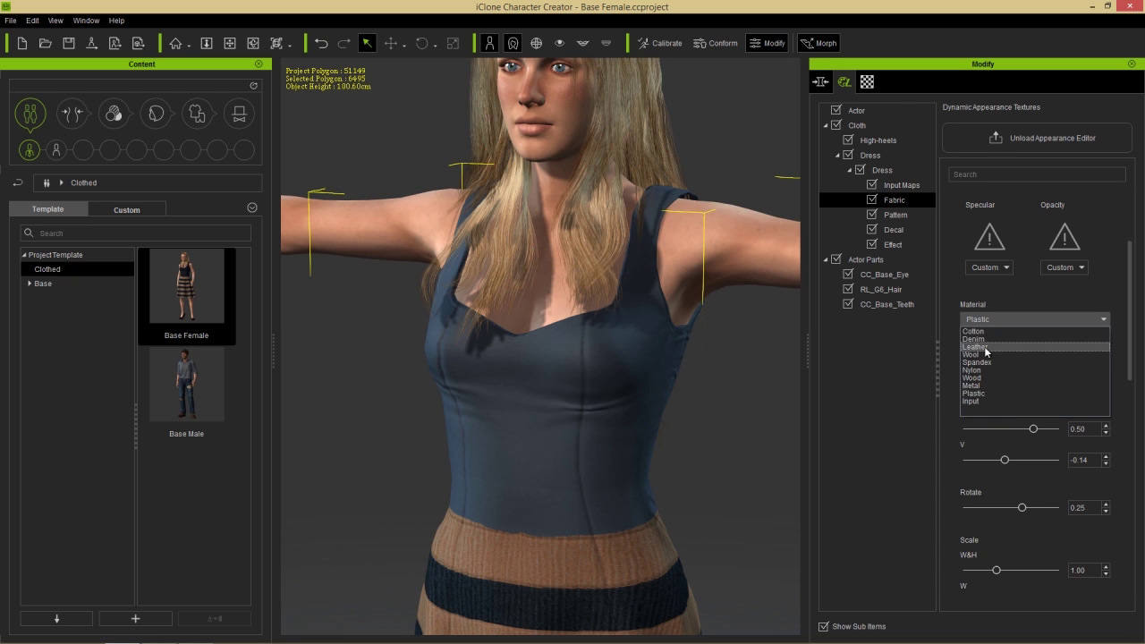
pyautogui.click(987, 348)
pyautogui.moveTo(659, 519); pyautogui.dragTo(665, 414, button='middle')
pyautogui.moveTo(679, 367); pyautogui.dragTo(679, 373, button='right')
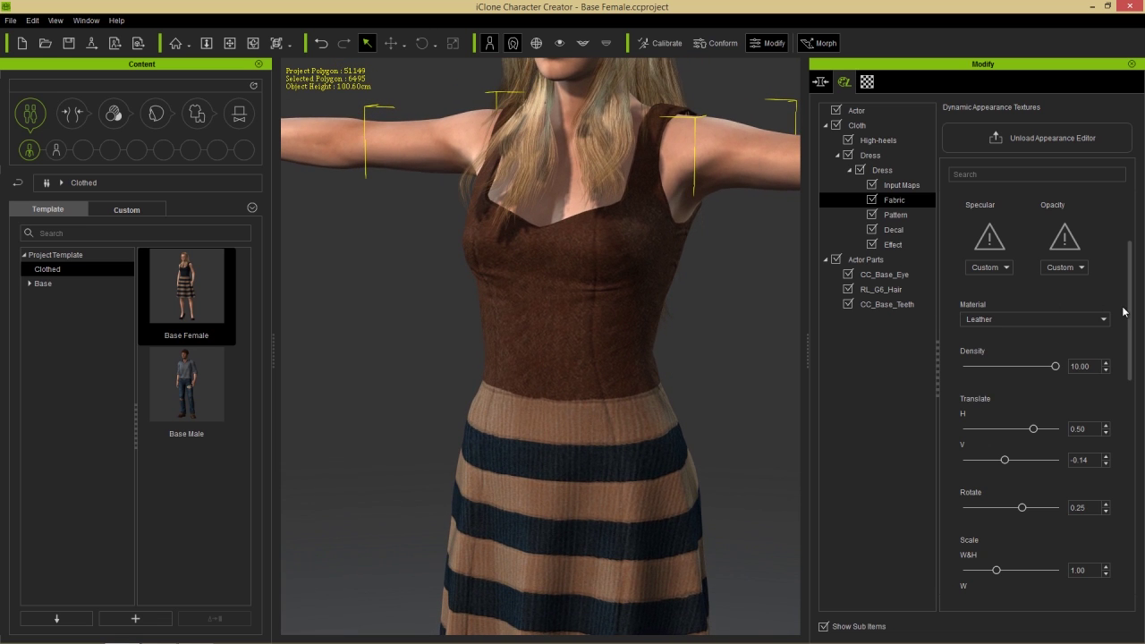
# Step: Try an output size of 2048x2048 for the dress's textures, and restore 1024x1024
pyautogui.click(869, 155)
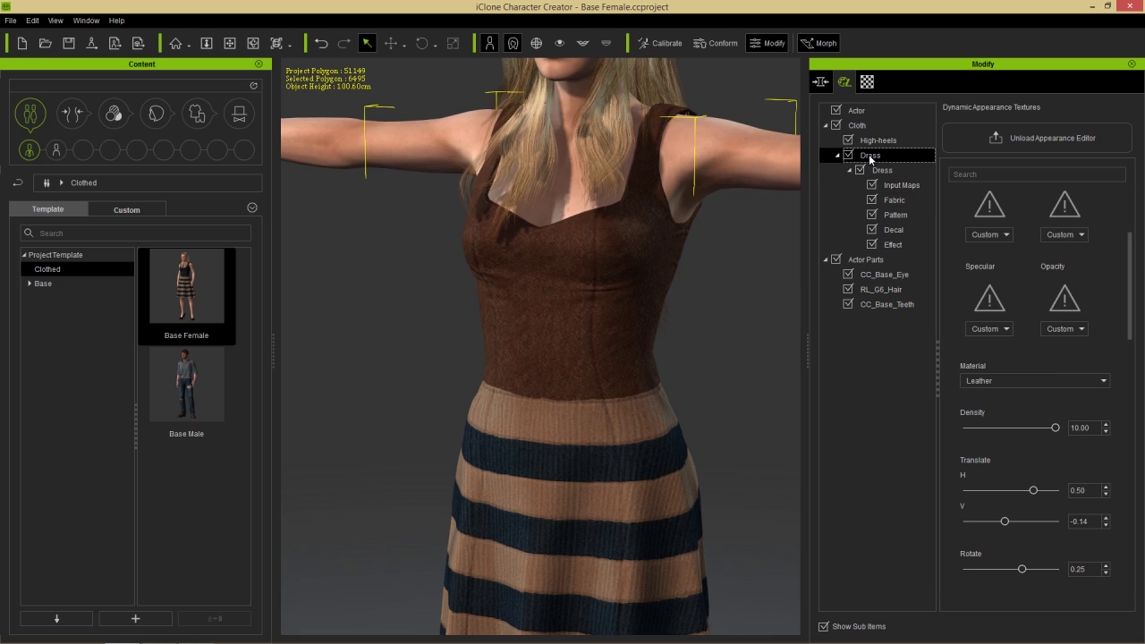
pyautogui.moveTo(1130, 266); pyautogui.dragTo(1127, 201)
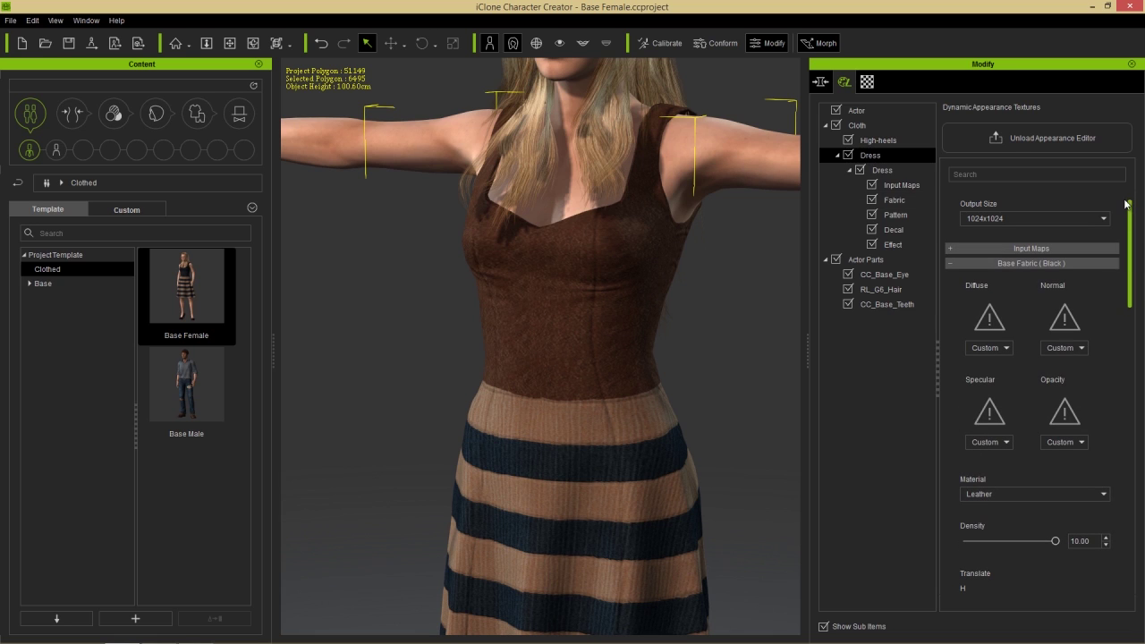
pyautogui.click(1008, 218)
pyautogui.click(987, 292)
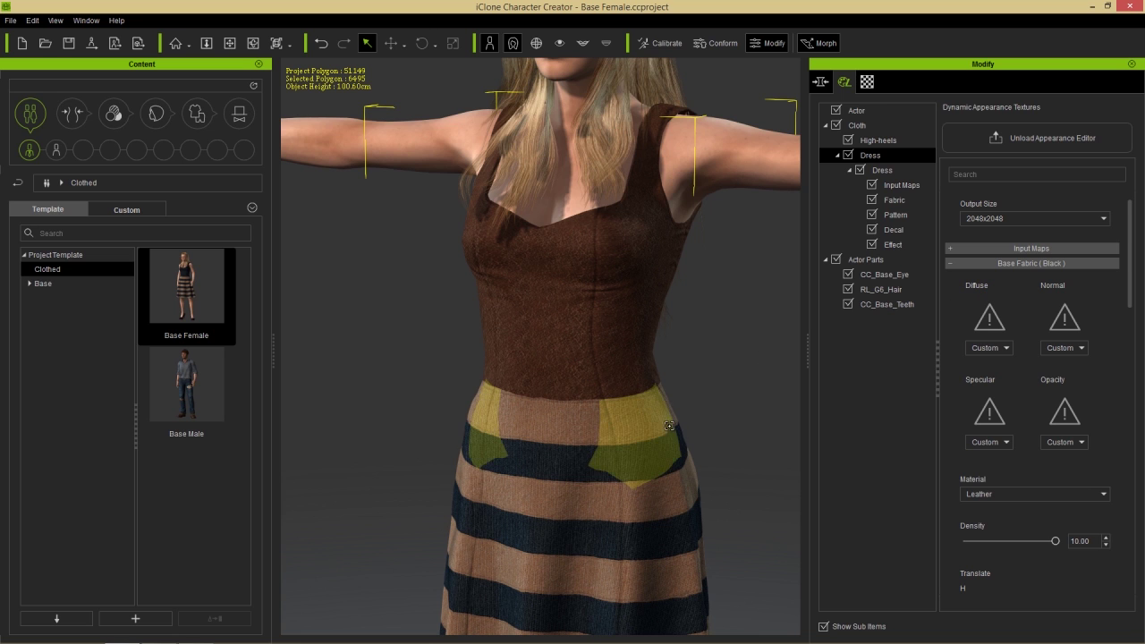
pyautogui.scroll(3, 637, 393)
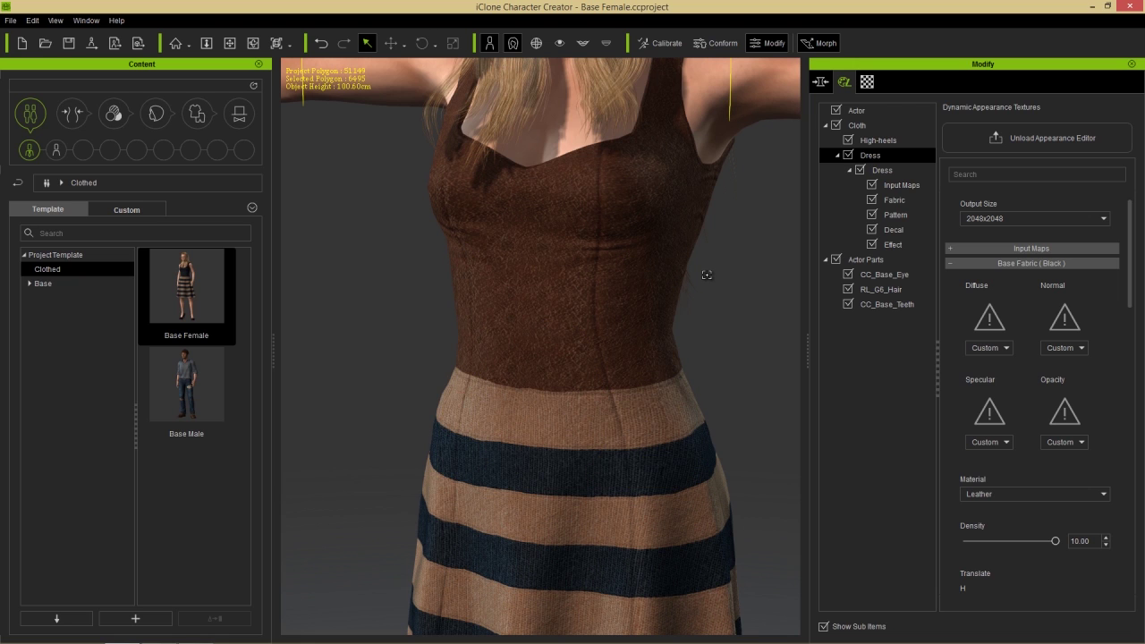
pyautogui.click(1024, 219)
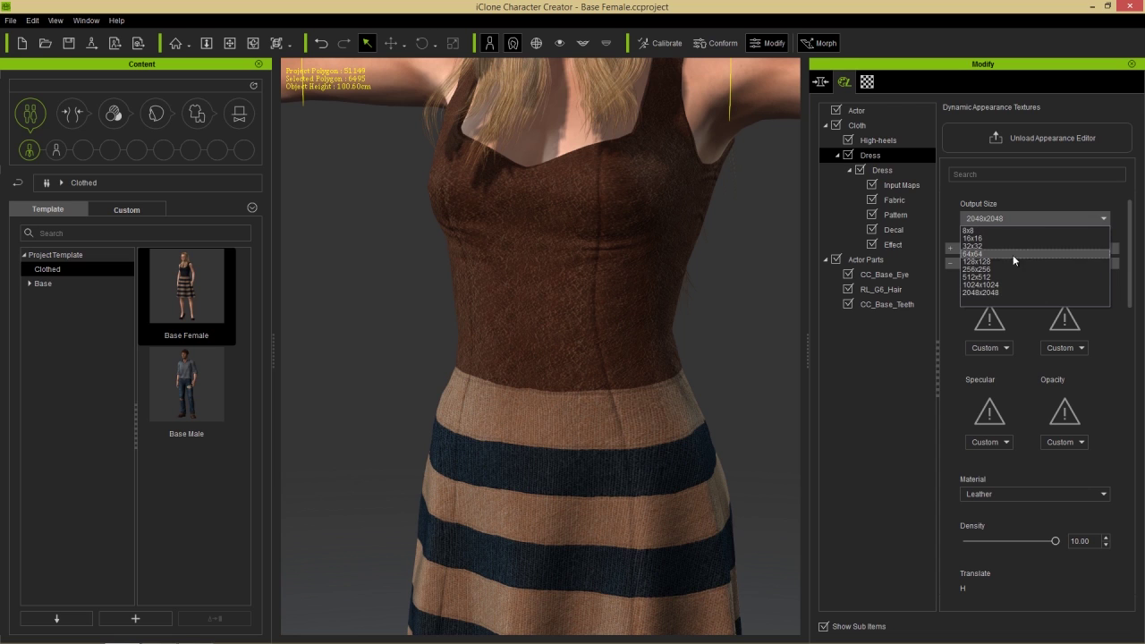
pyautogui.click(1000, 285)
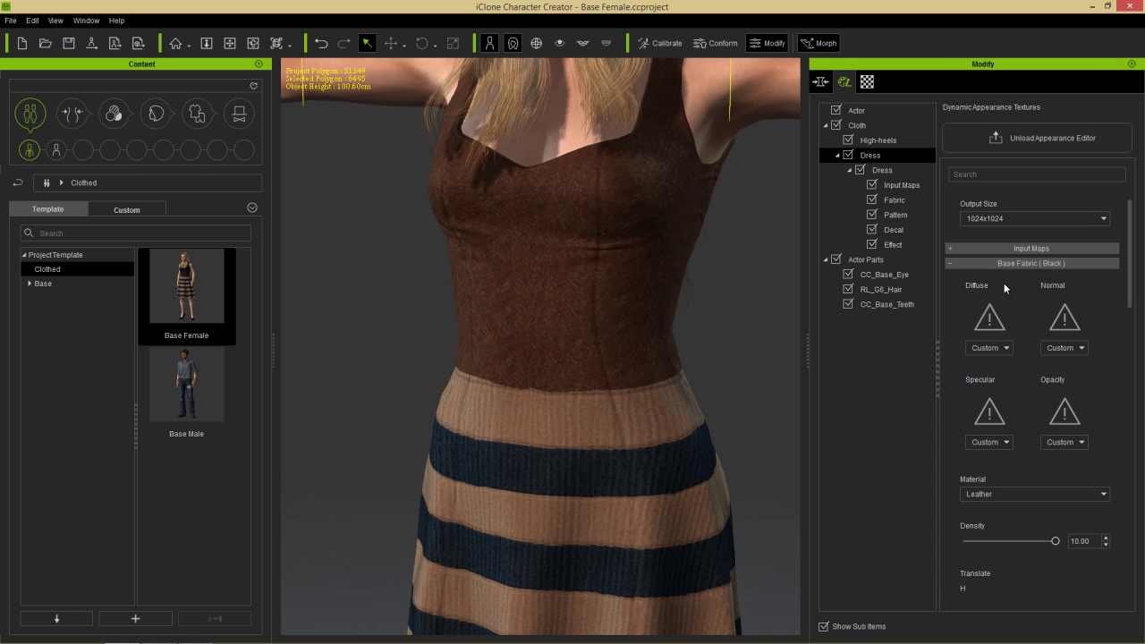
pyautogui.moveTo(647, 328)
pyautogui.mouseDown(button='right')
pyautogui.moveTo(614, 319)
pyautogui.moveTo(635, 342)
pyautogui.mouseUp(button='right')
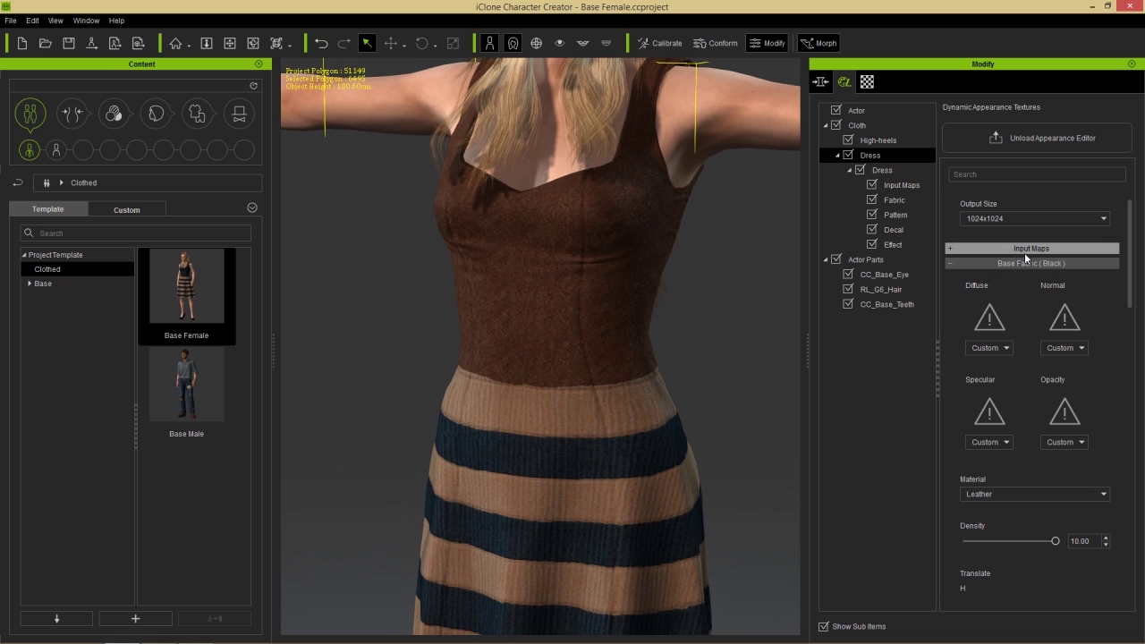
# Step: Set Fabric 1 ( Red ) to Leather and its Diffuse HSL to hue 0.00, saturation 0.50 and lightness 0.50
pyautogui.click(906, 201)
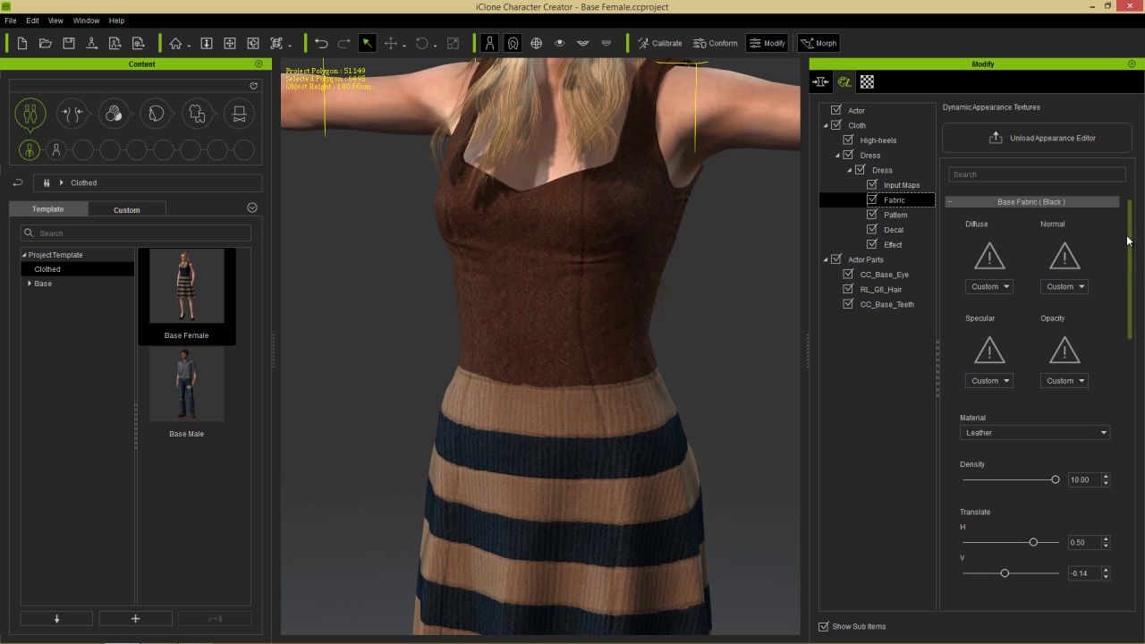
pyautogui.click(958, 203)
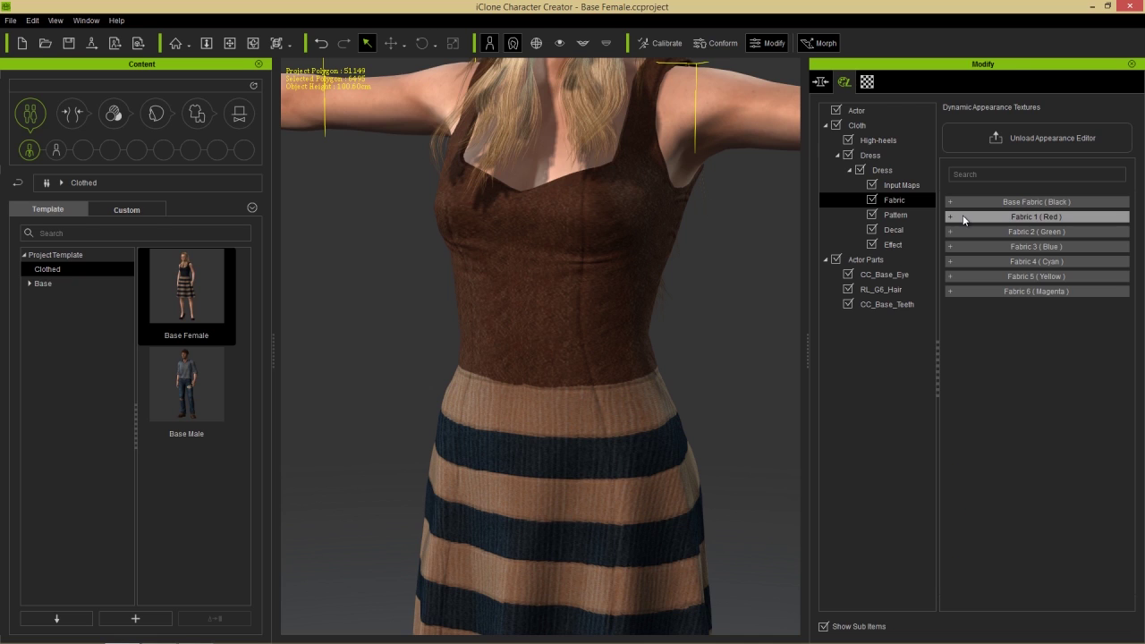
pyautogui.click(964, 219)
pyautogui.moveTo(1130, 248); pyautogui.dragTo(1118, 310)
pyautogui.click(995, 261)
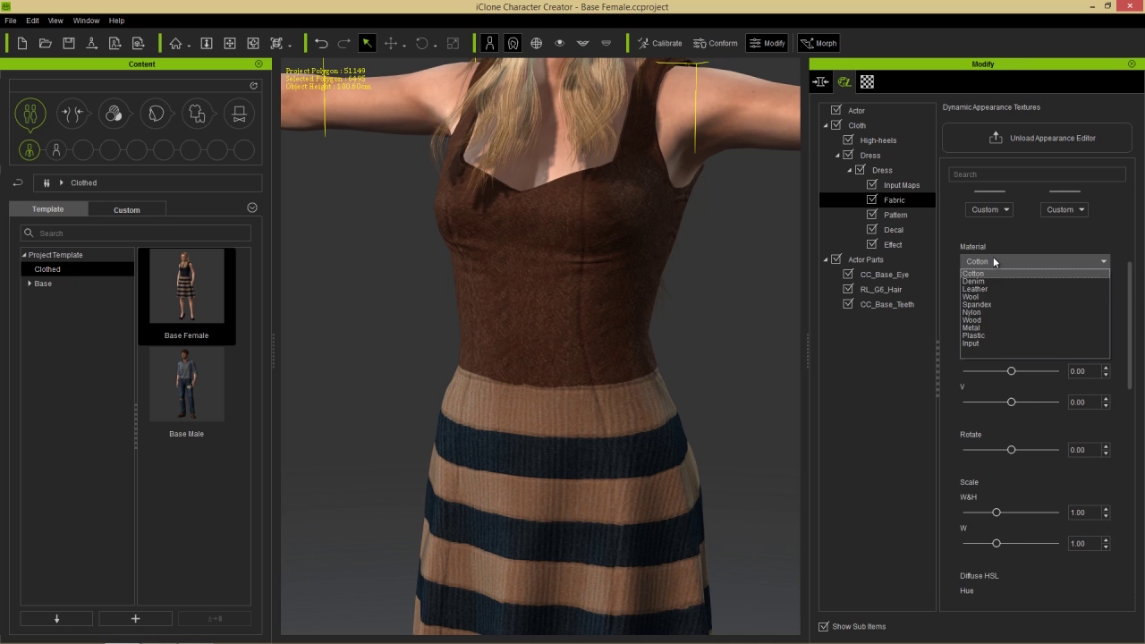
pyautogui.click(986, 291)
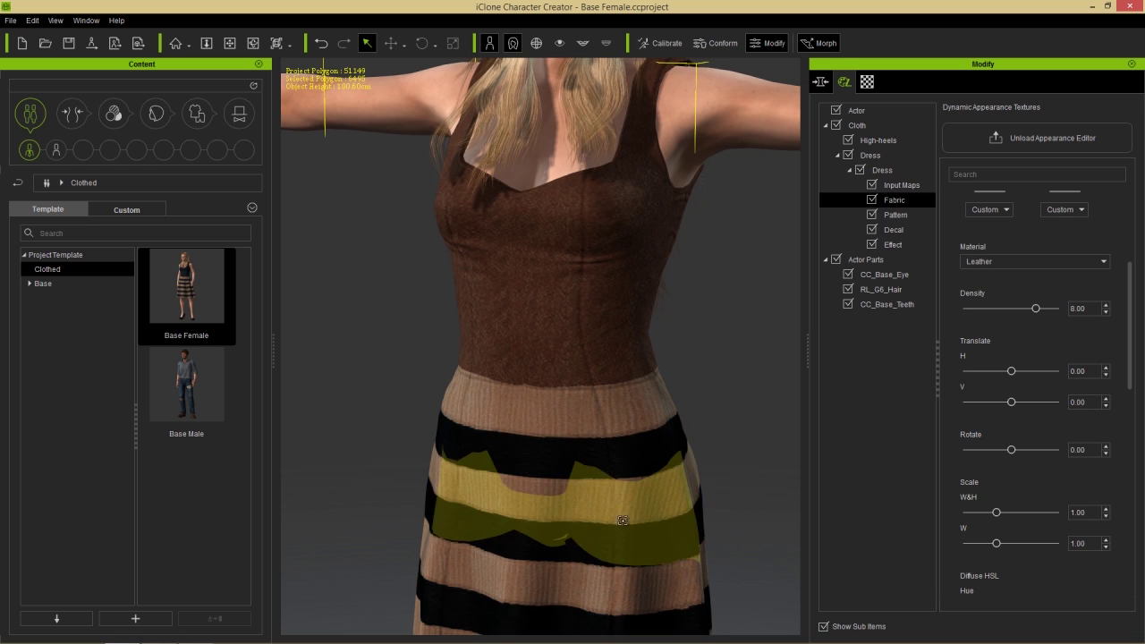
pyautogui.moveTo(641, 496); pyautogui.dragTo(641, 453, button='middle')
pyautogui.scroll(3, 640, 453)
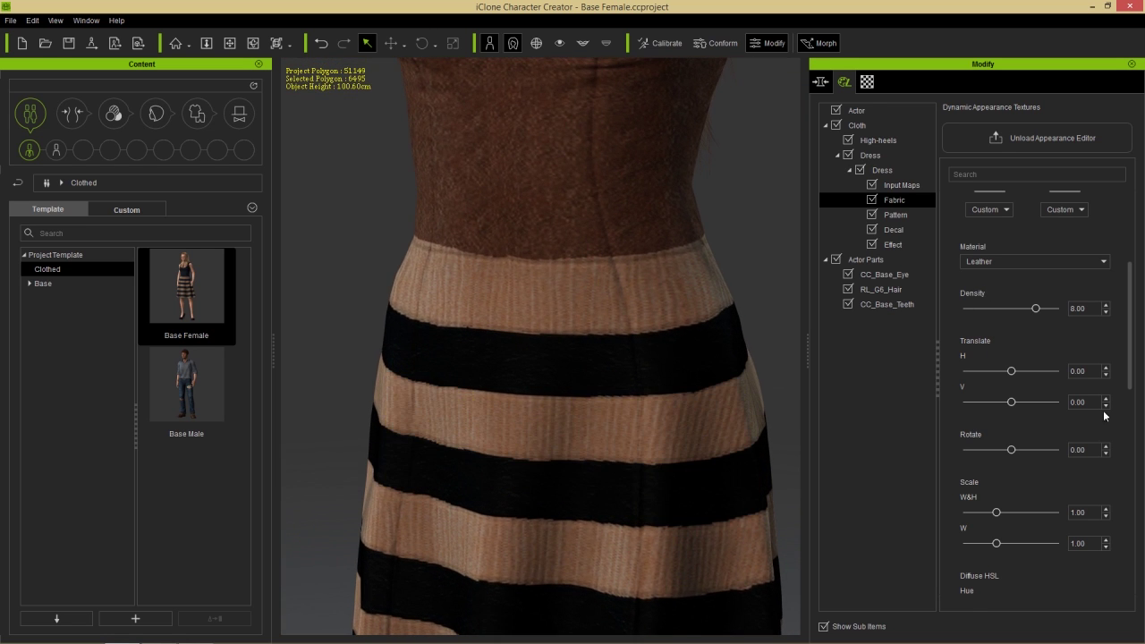
pyautogui.moveTo(1130, 369); pyautogui.dragTo(1113, 447)
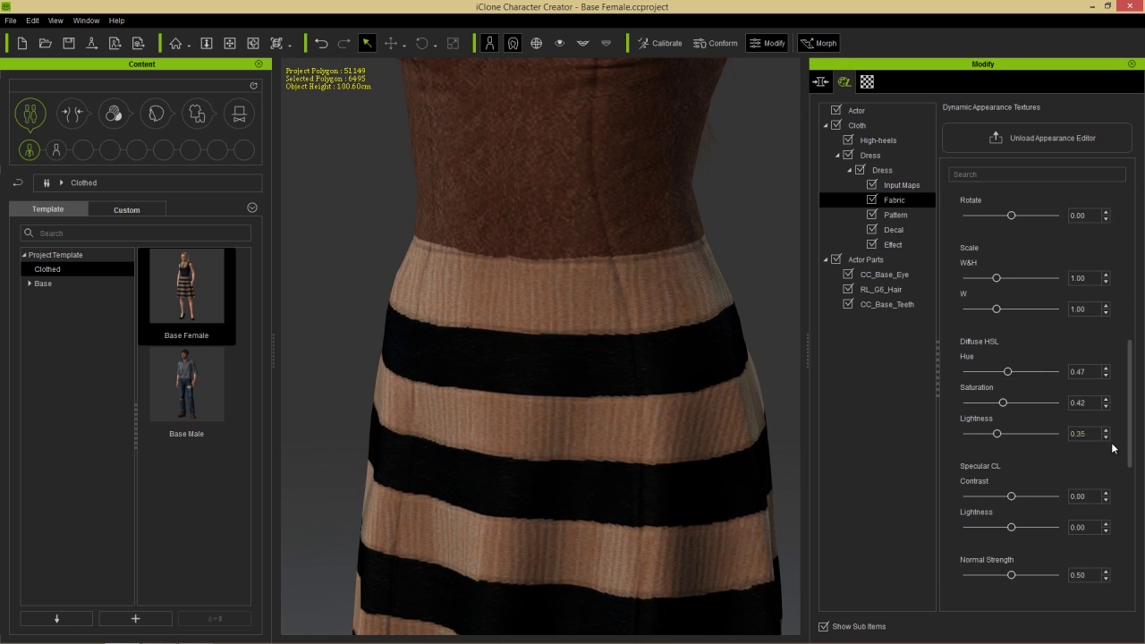
pyautogui.click(977, 343)
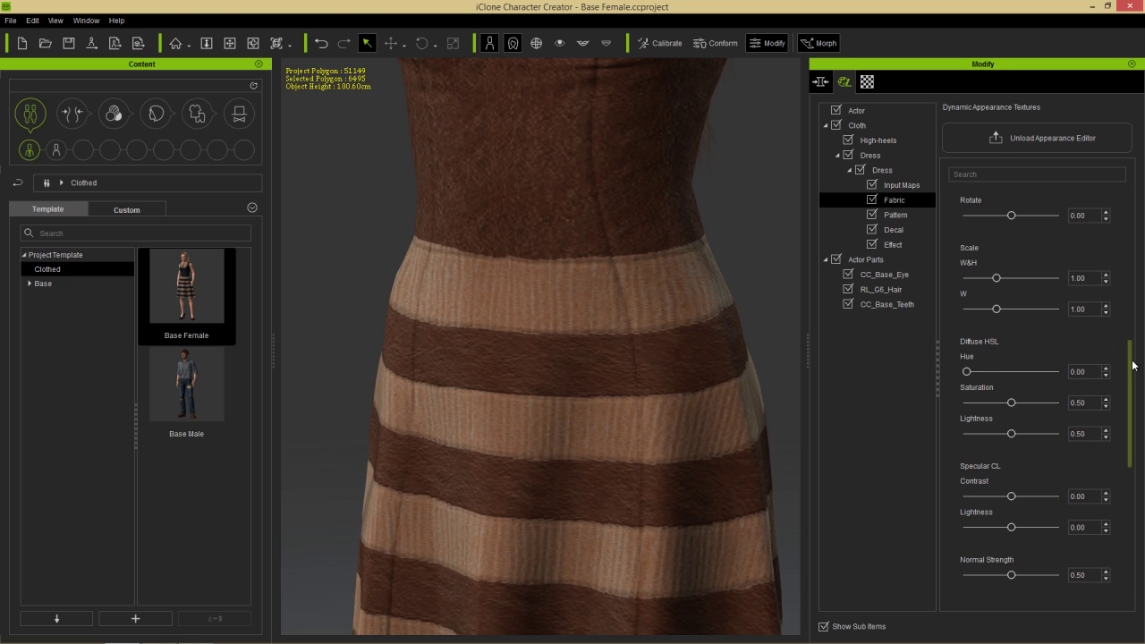
# Step: Set Fabric 1 ( Red )'s Seams Normal to 0.70 and Seams Blur to 0.57
pyautogui.moveTo(1133, 364); pyautogui.dragTo(1124, 488)
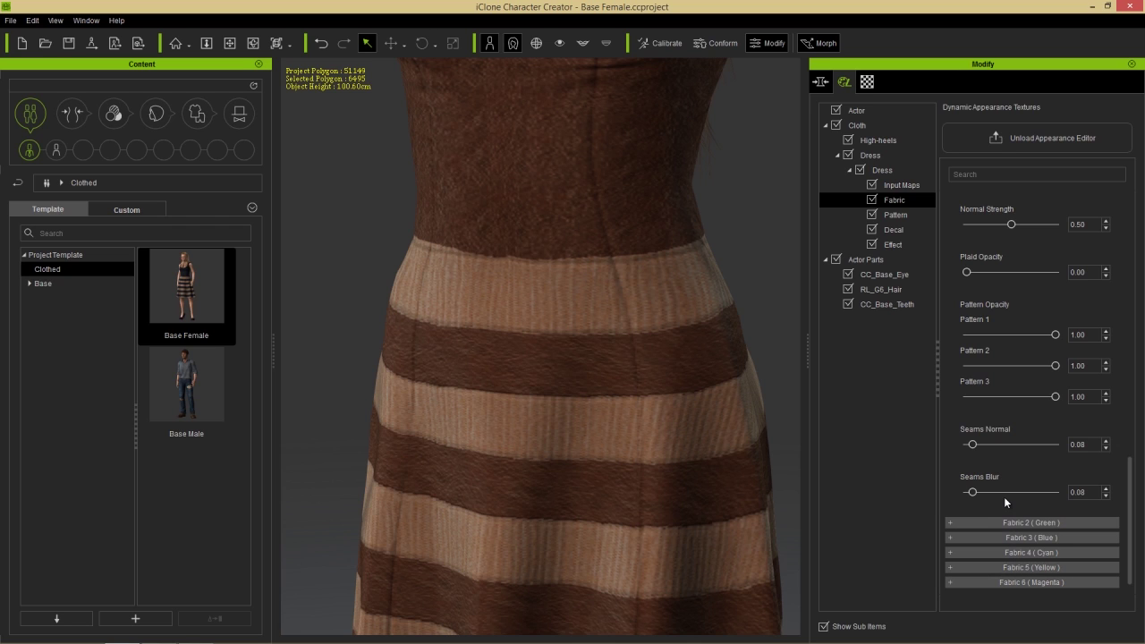
pyautogui.moveTo(976, 444); pyautogui.dragTo(1030, 450)
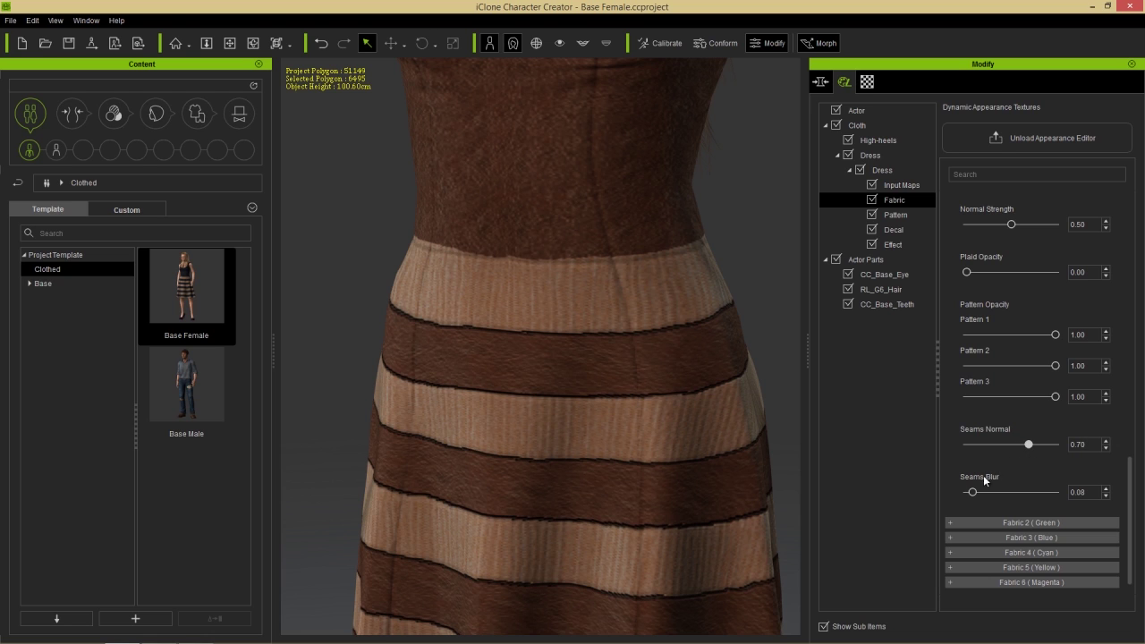
pyautogui.moveTo(976, 493); pyautogui.dragTo(1013, 489)
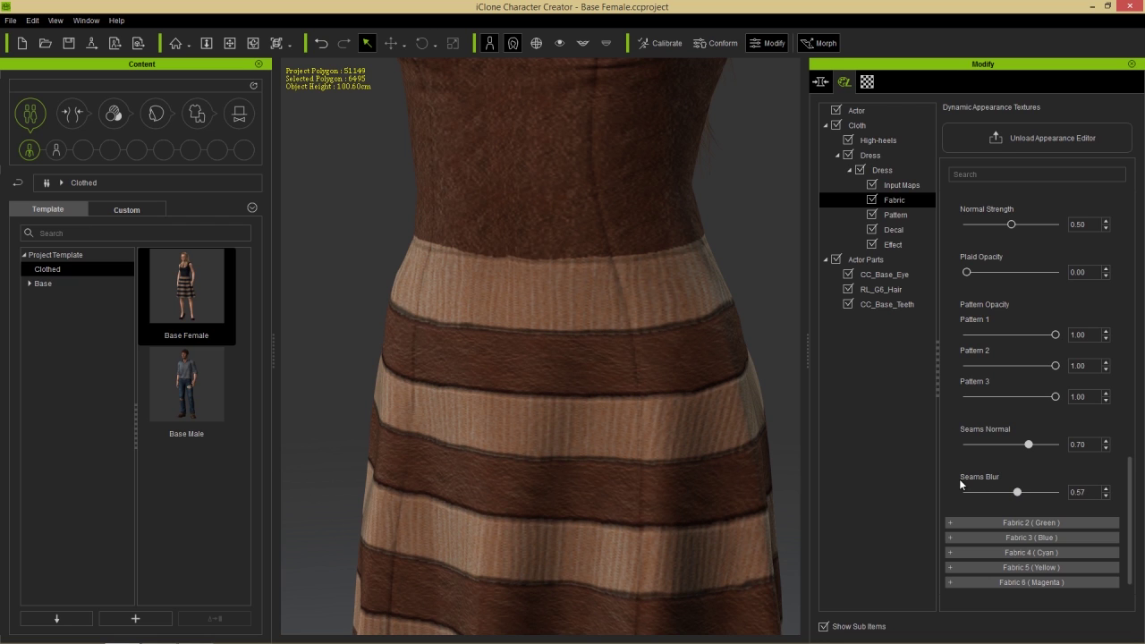
pyautogui.scroll(-5, 648, 340)
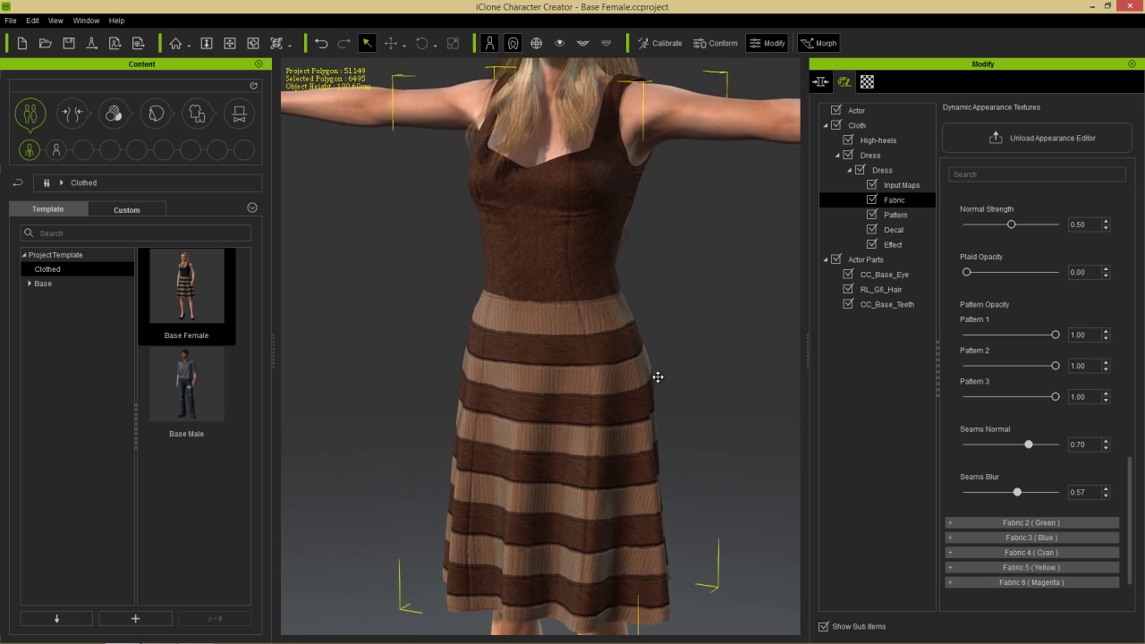
pyautogui.scroll(-3, 658, 377)
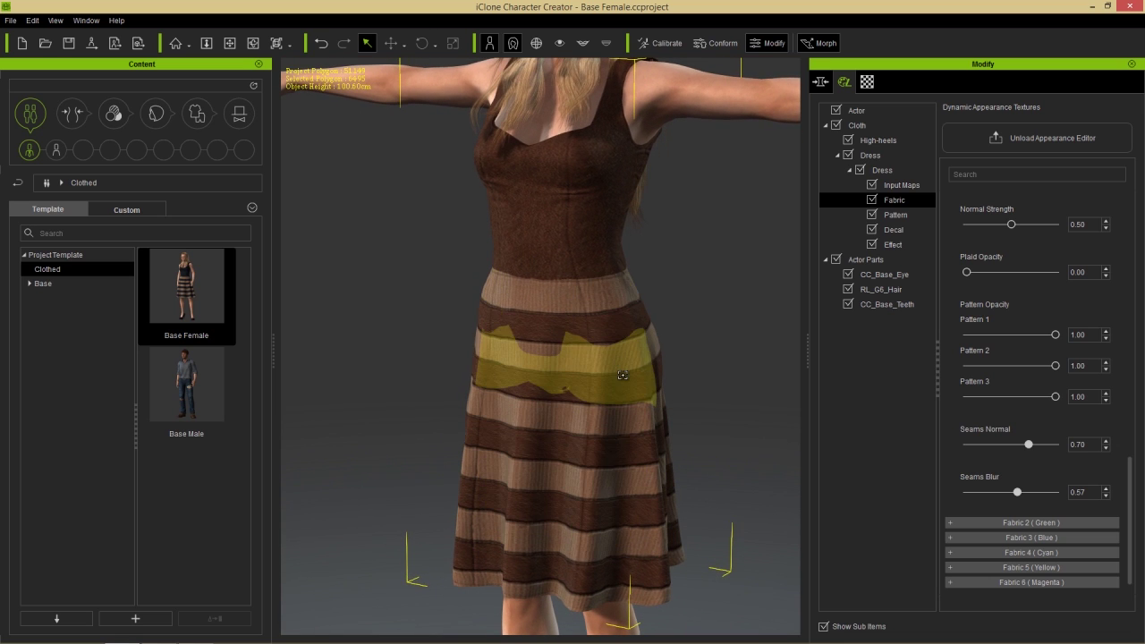
# Step: Set Fabric 2 ( Green )'s Seams Normal to 0.65 and Seams Blur to 1.00
pyautogui.click(984, 525)
pyautogui.scroll(-10, 988, 501)
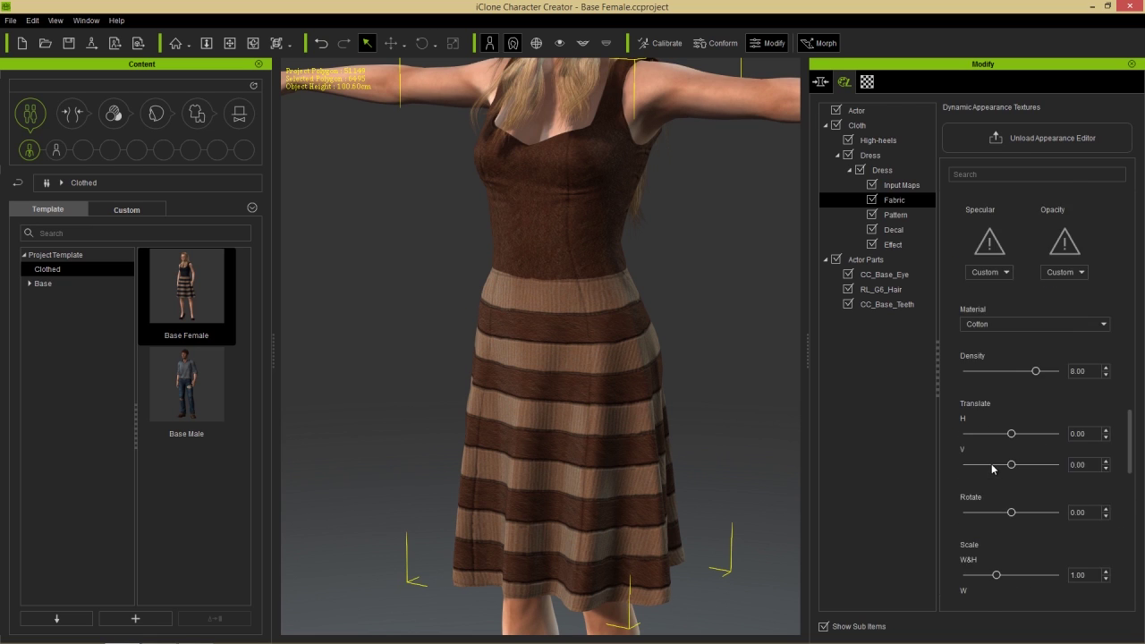
pyautogui.scroll(-4, 990, 467)
pyautogui.moveTo(976, 484); pyautogui.dragTo(1035, 484)
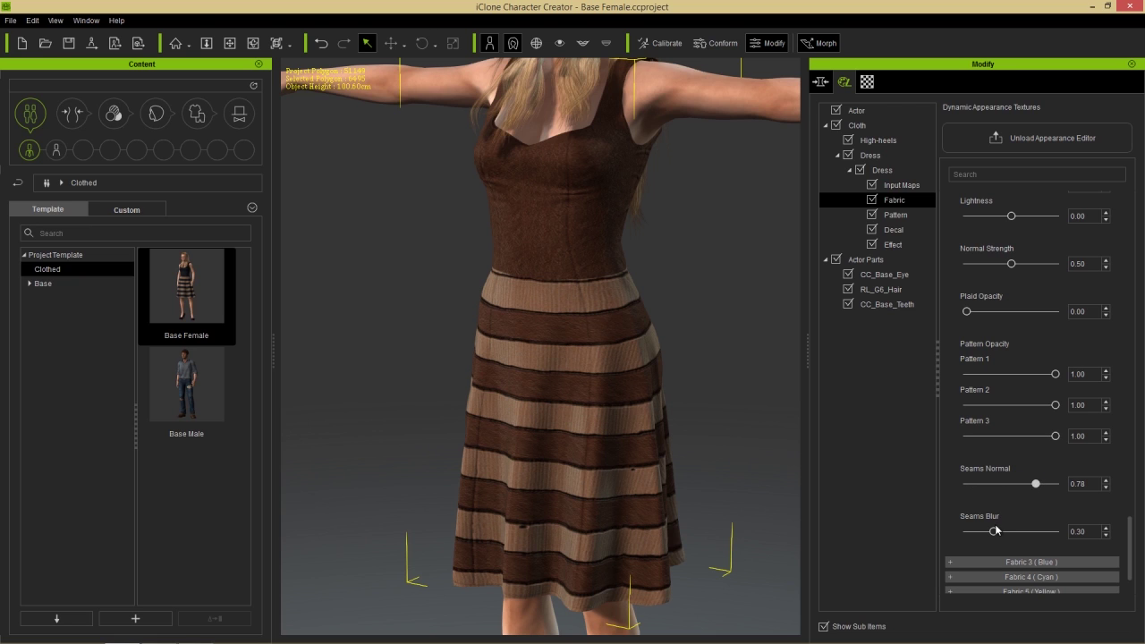
pyautogui.moveTo(1004, 535); pyautogui.dragTo(1063, 527)
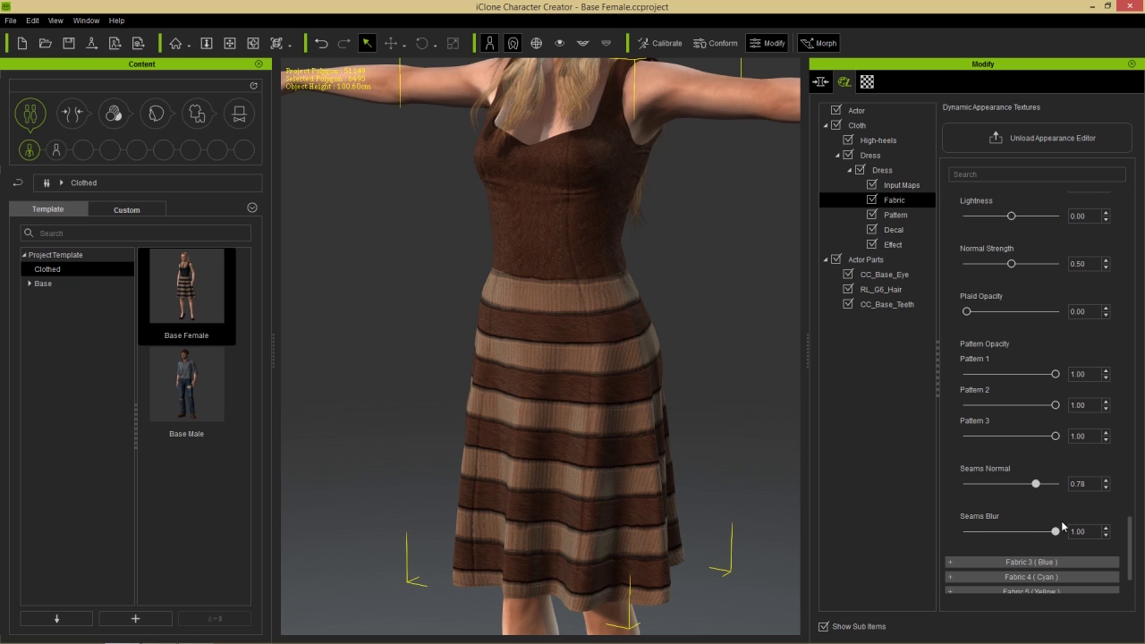
pyautogui.moveTo(1033, 484); pyautogui.dragTo(1025, 484)
pyautogui.moveTo(724, 409); pyautogui.dragTo(669, 432, button='right')
pyautogui.moveTo(555, 445)
pyautogui.mouseDown(button='right')
pyautogui.moveTo(731, 424)
pyautogui.moveTo(554, 437)
pyautogui.mouseUp(button='right')
pyautogui.scroll(-4, 605, 358)
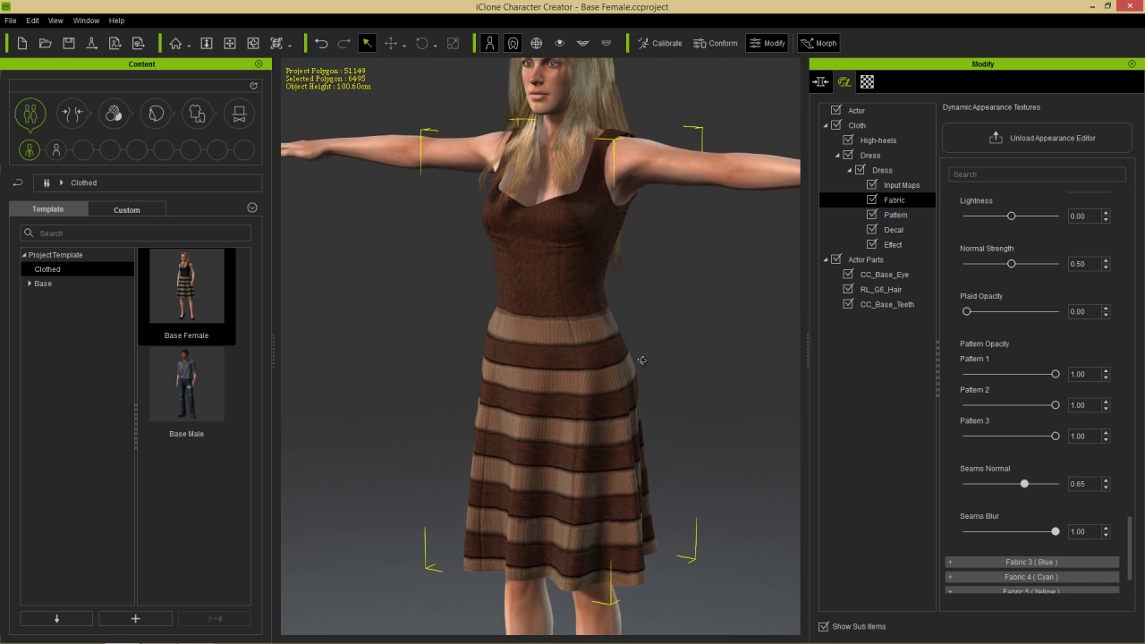
pyautogui.moveTo(641, 359); pyautogui.dragTo(648, 358, button='right')
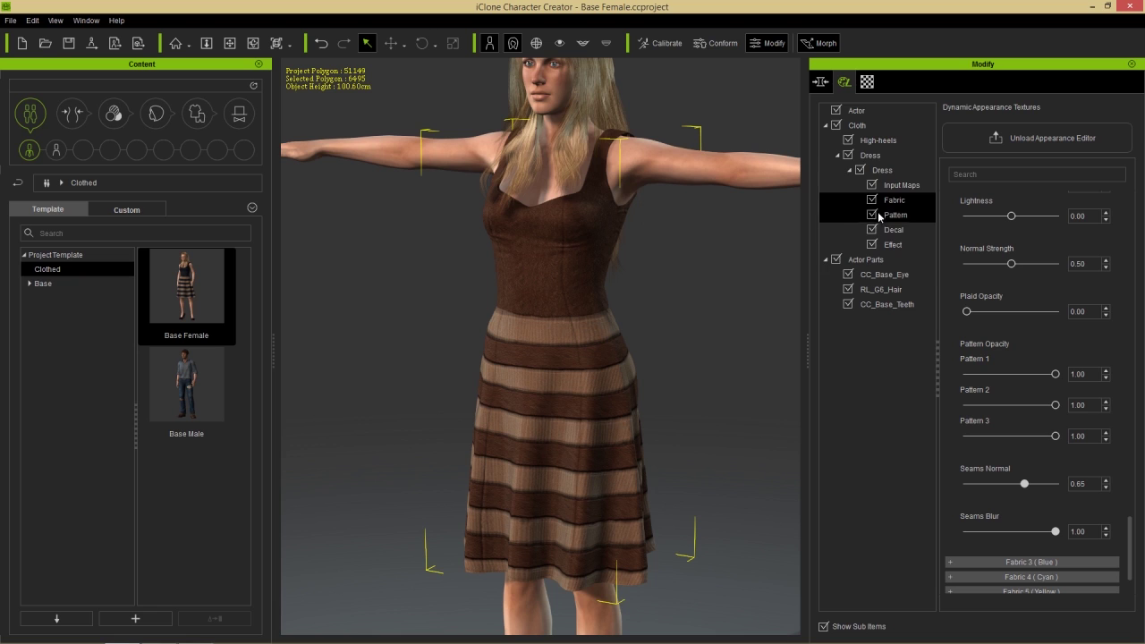
# Step: Replace the Base Female's dress with the full-body Dress_C template and activate the Appearance Editor for it
pyautogui.click(869, 156)
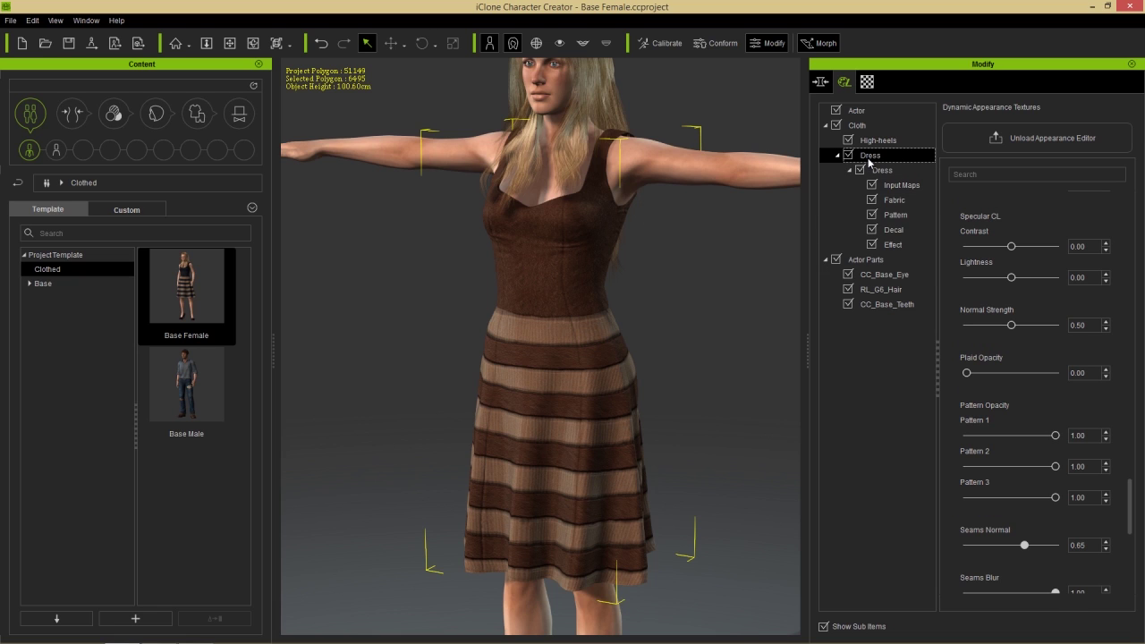
pyautogui.click(197, 114)
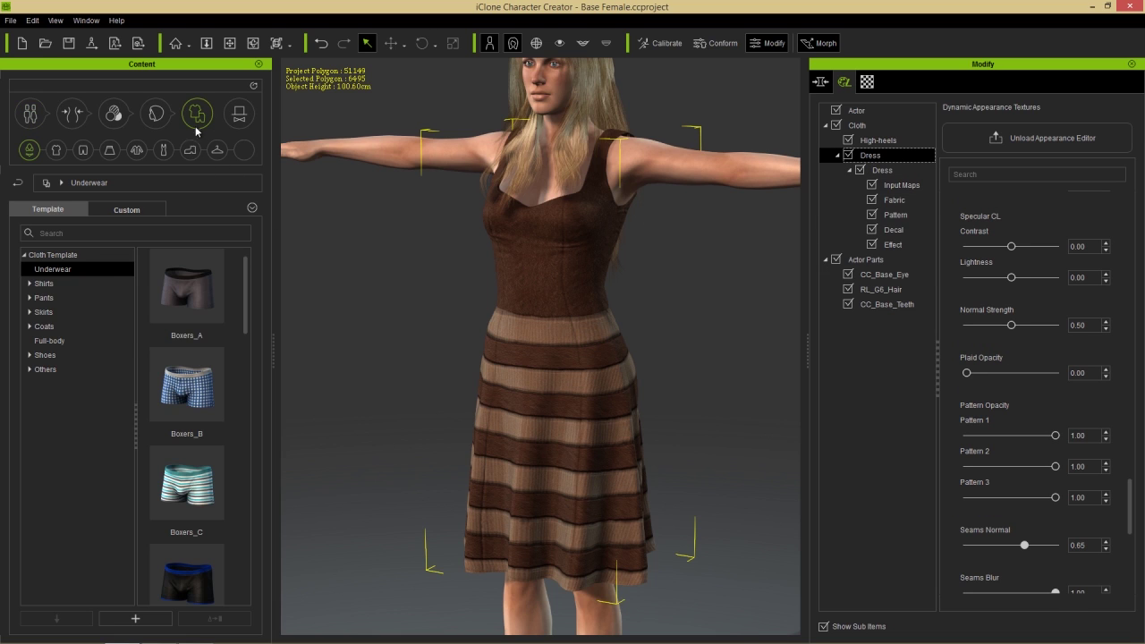
pyautogui.click(57, 342)
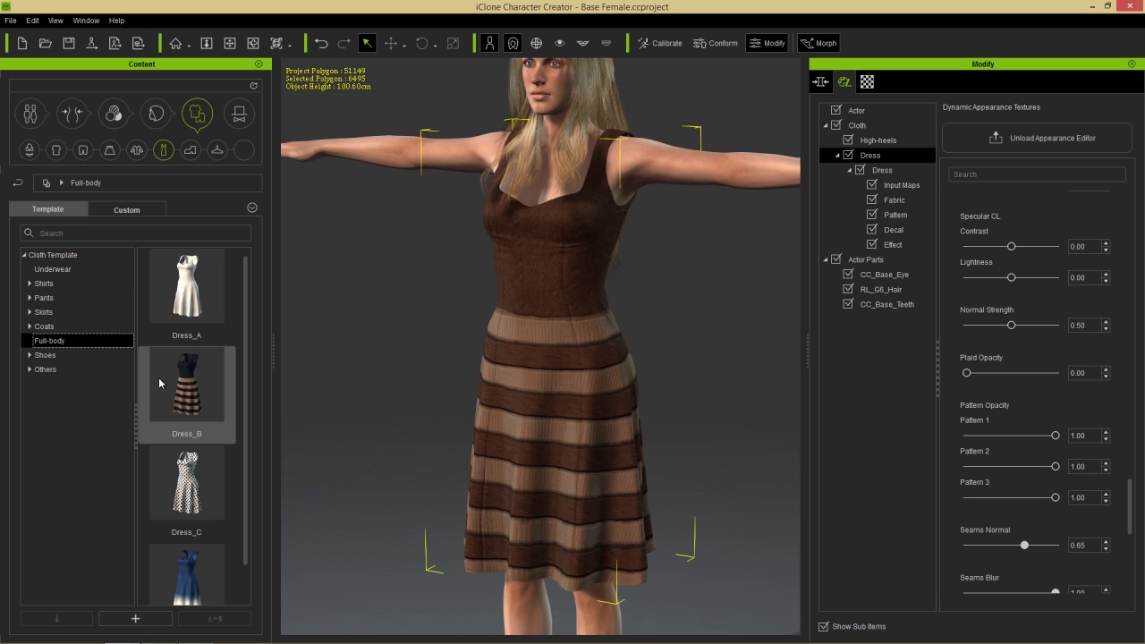
pyautogui.doubleClick(201, 490)
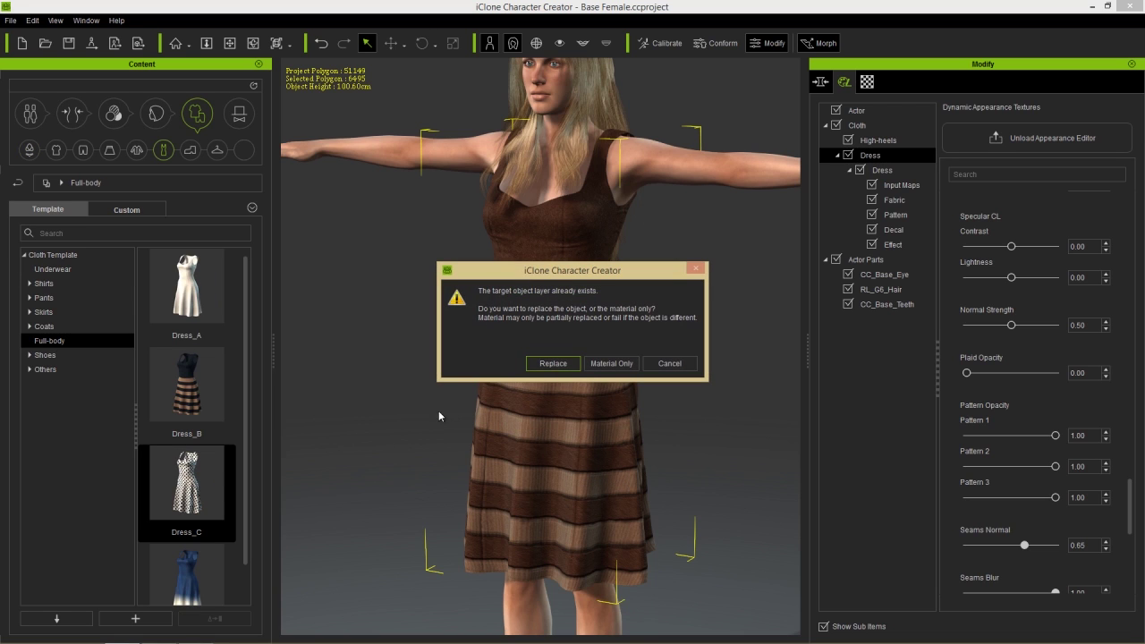
pyautogui.click(553, 363)
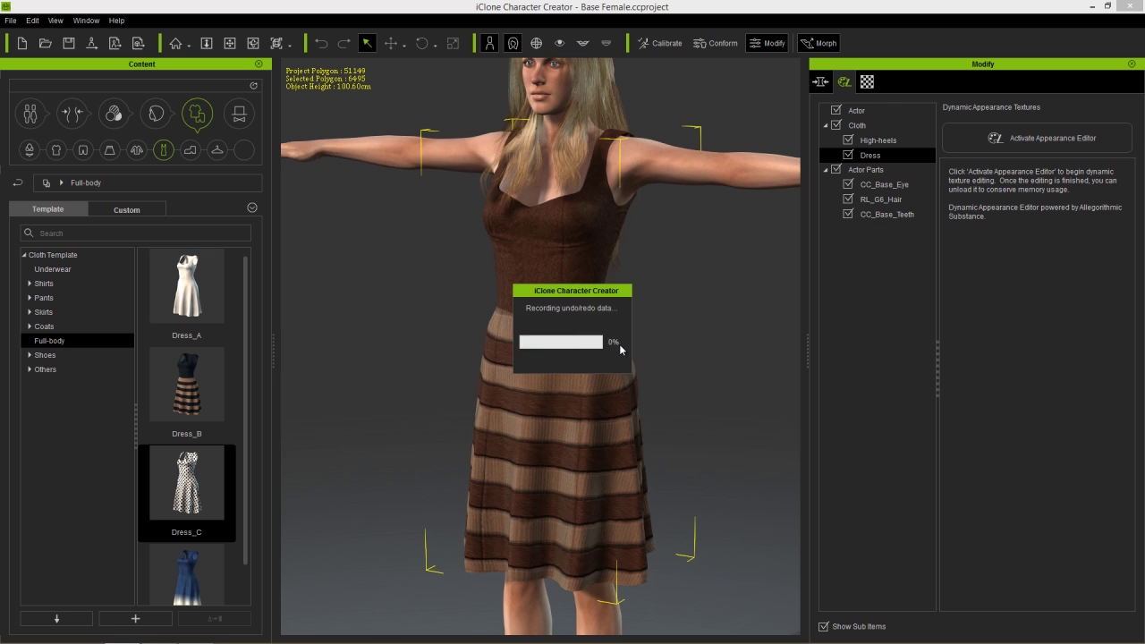
pyautogui.click(1044, 140)
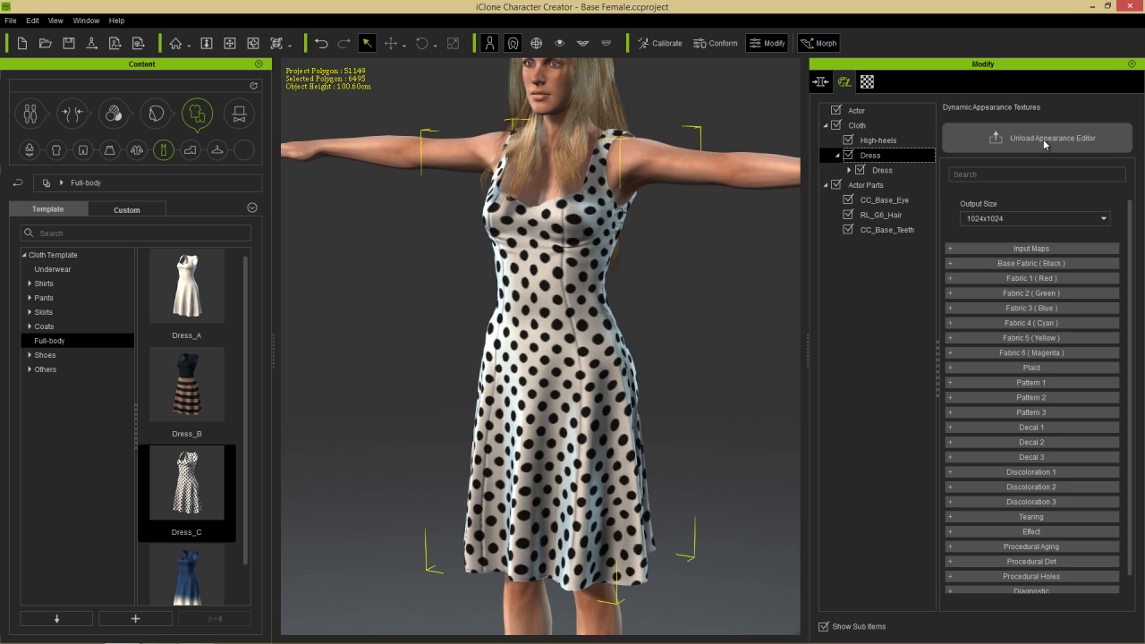
# Step: Preview the dress's RGB Mask diagnostic and switch it off again
pyautogui.click(849, 170)
pyautogui.click(899, 185)
pyautogui.click(957, 217)
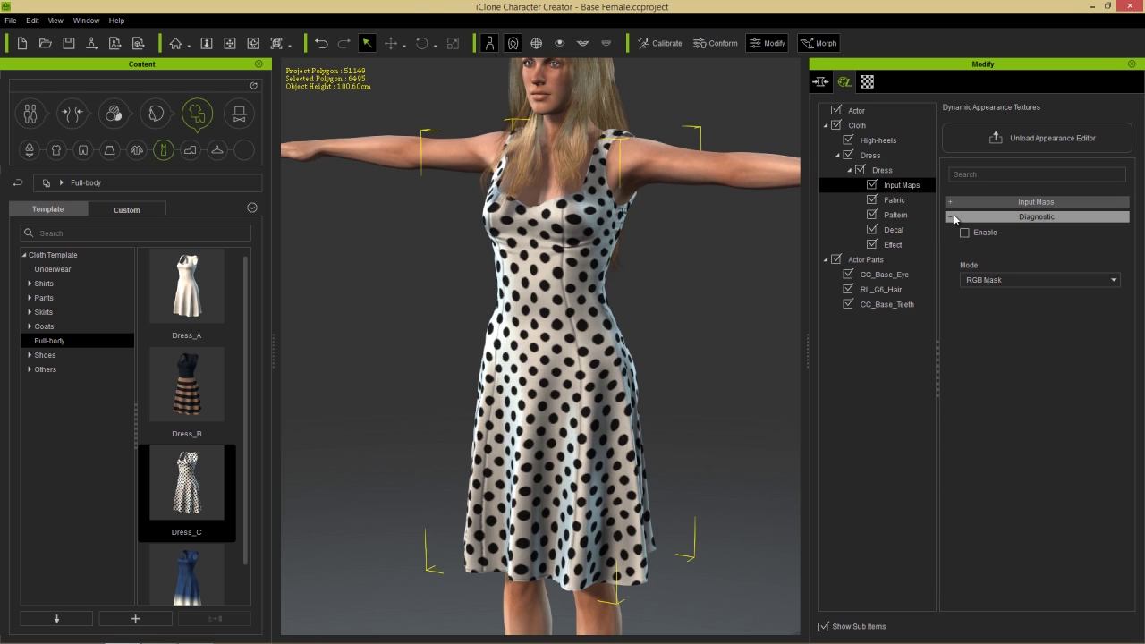
pyautogui.click(966, 233)
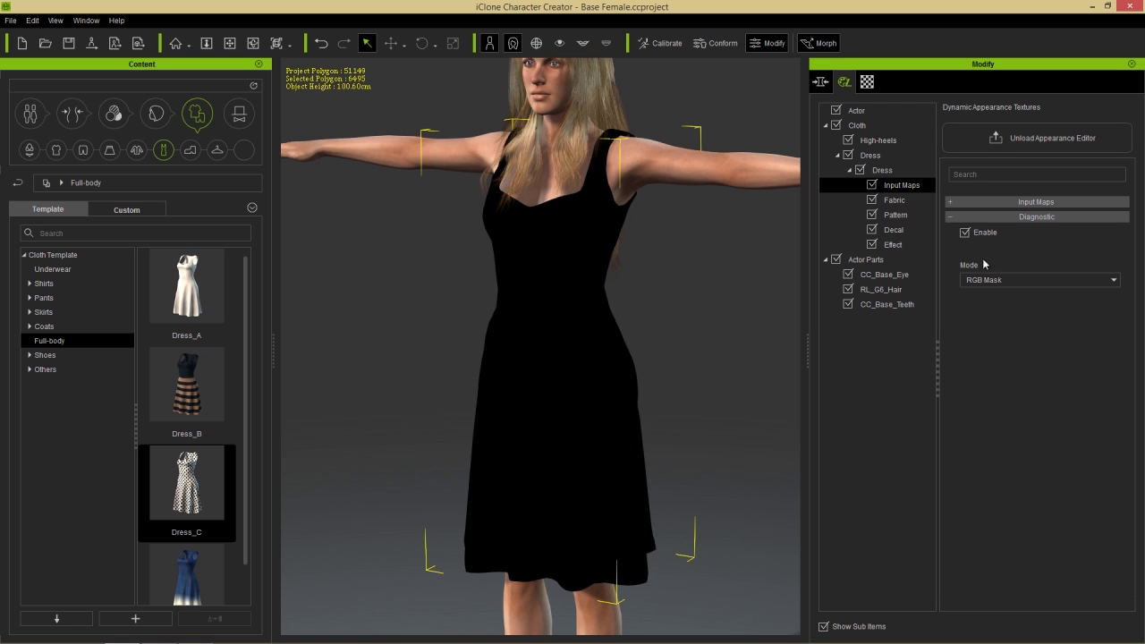
pyautogui.click(966, 232)
pyautogui.click(957, 218)
# Step: Increase the density of Base Fabric ( Black ) so the dress's polka dots become smaller and closer together
pyautogui.click(901, 206)
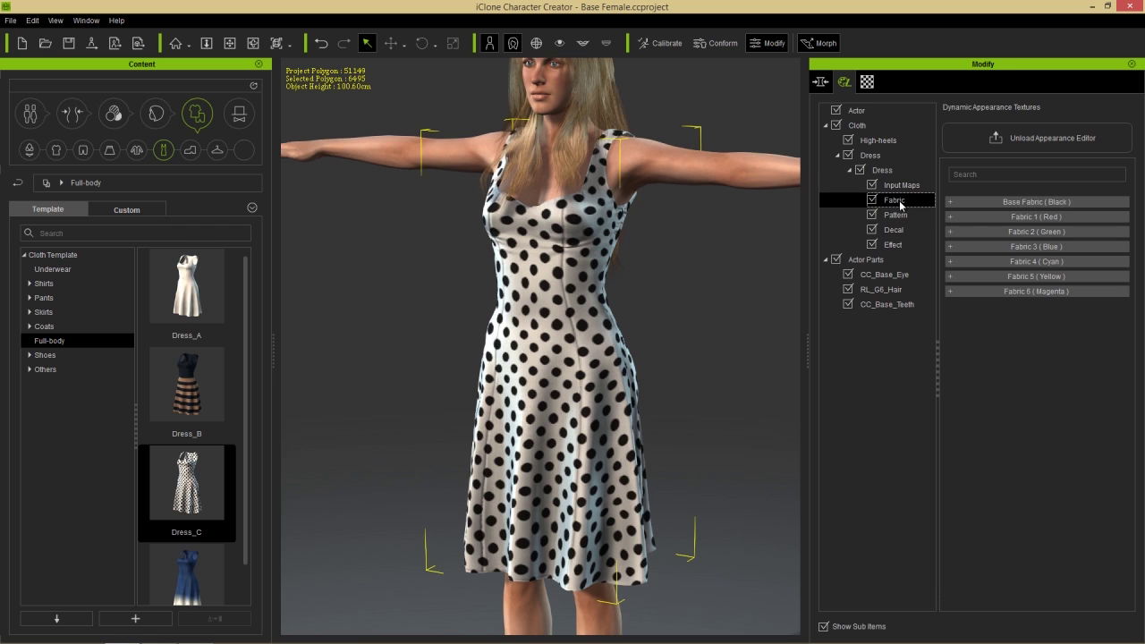
pyautogui.click(971, 205)
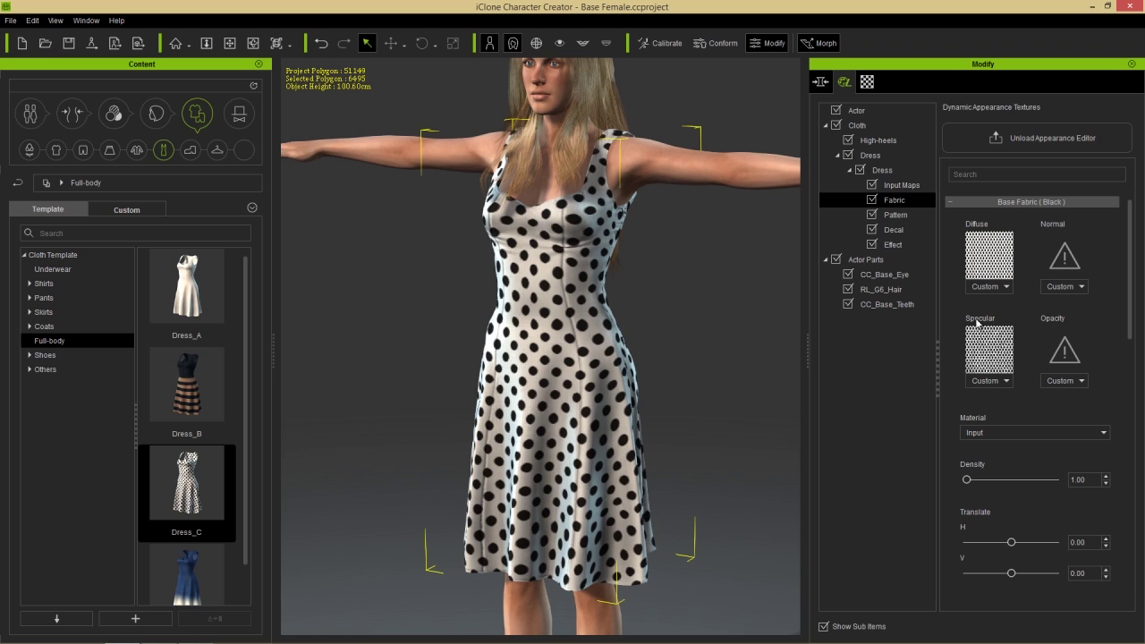
pyautogui.scroll(-3, 1125, 327)
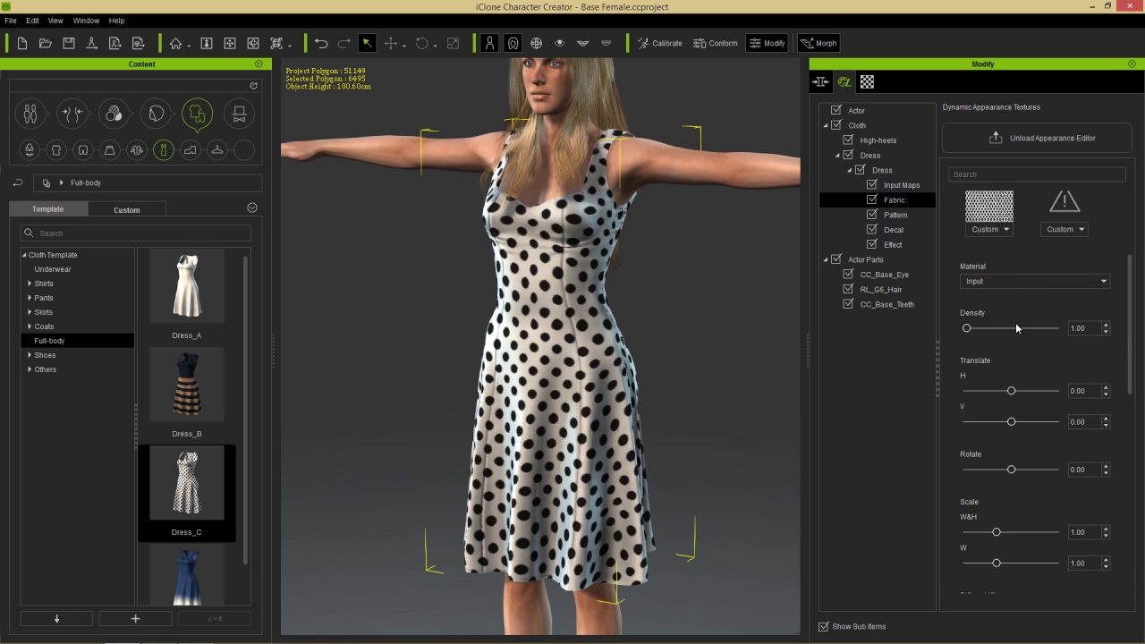
pyautogui.moveTo(978, 335)
pyautogui.mouseDown()
pyautogui.moveTo(1012, 330)
pyautogui.moveTo(973, 339)
pyautogui.mouseUp()
pyautogui.moveTo(1129, 324); pyautogui.dragTo(1129, 265)
pyautogui.click(995, 202)
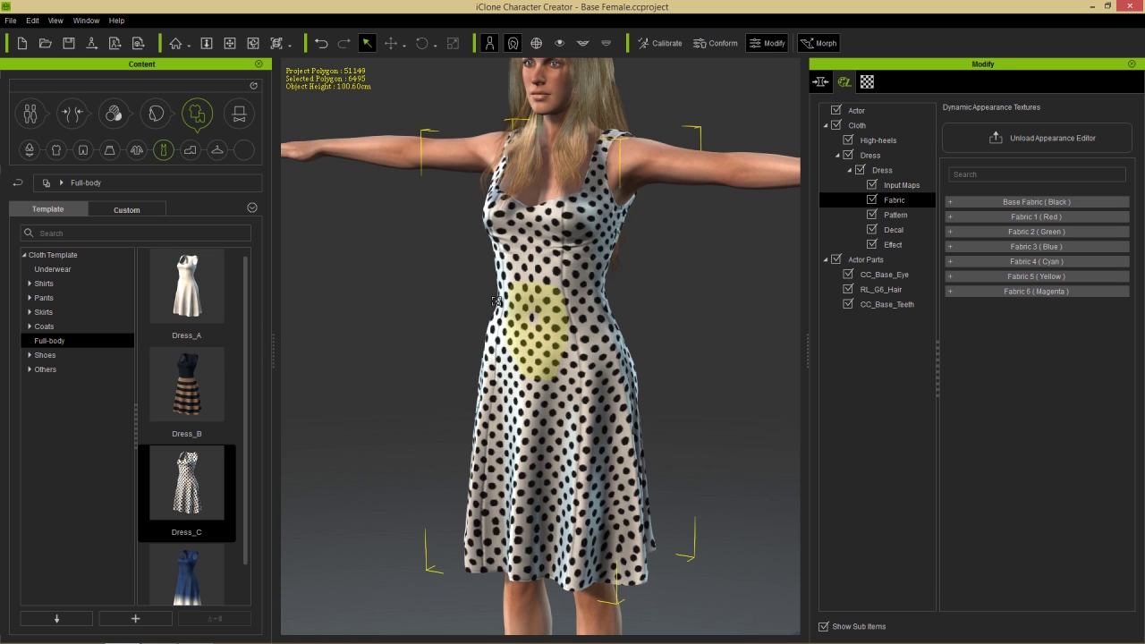
# Step: Delete the dress and put the Bra_E and Underwear Bottoms_E templates on the character
pyautogui.click(874, 156)
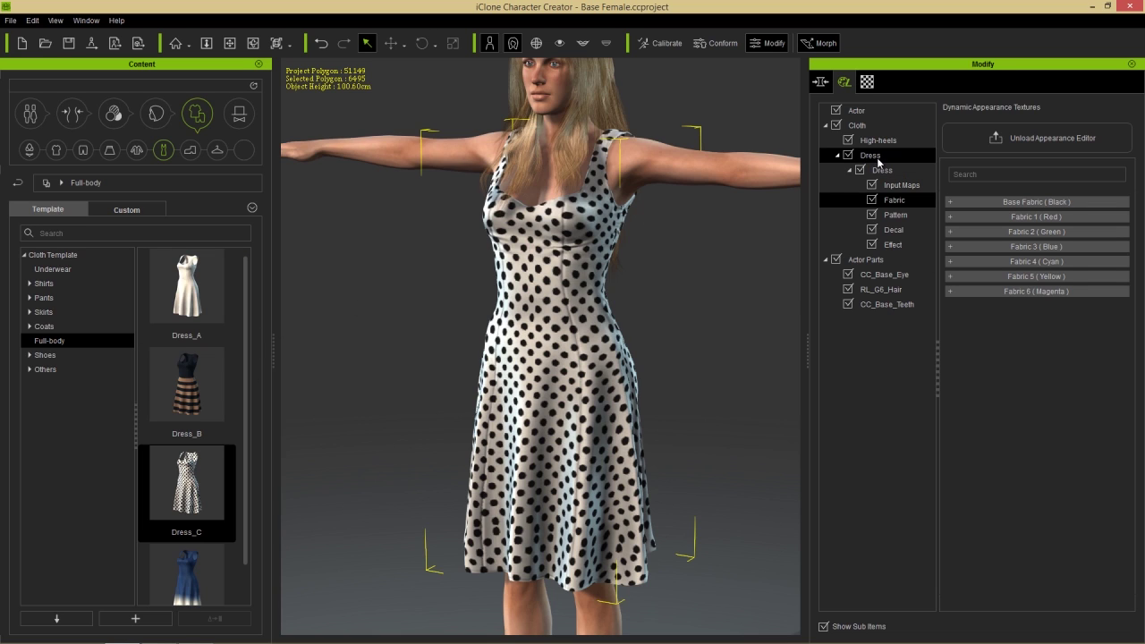
pyautogui.press('Delete')
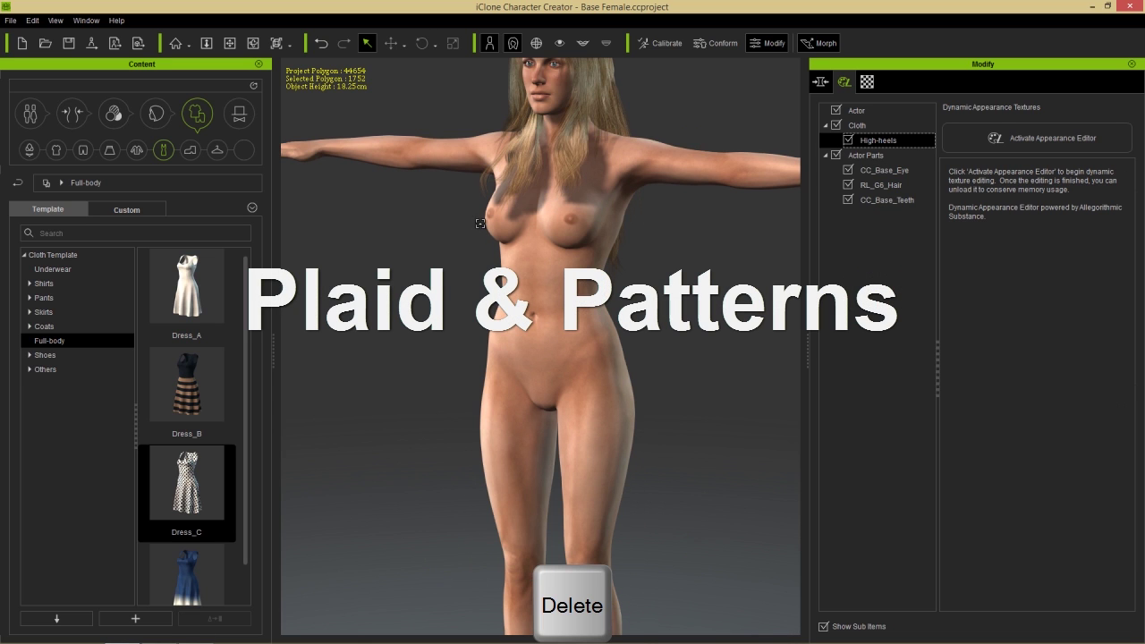
pyautogui.click(54, 269)
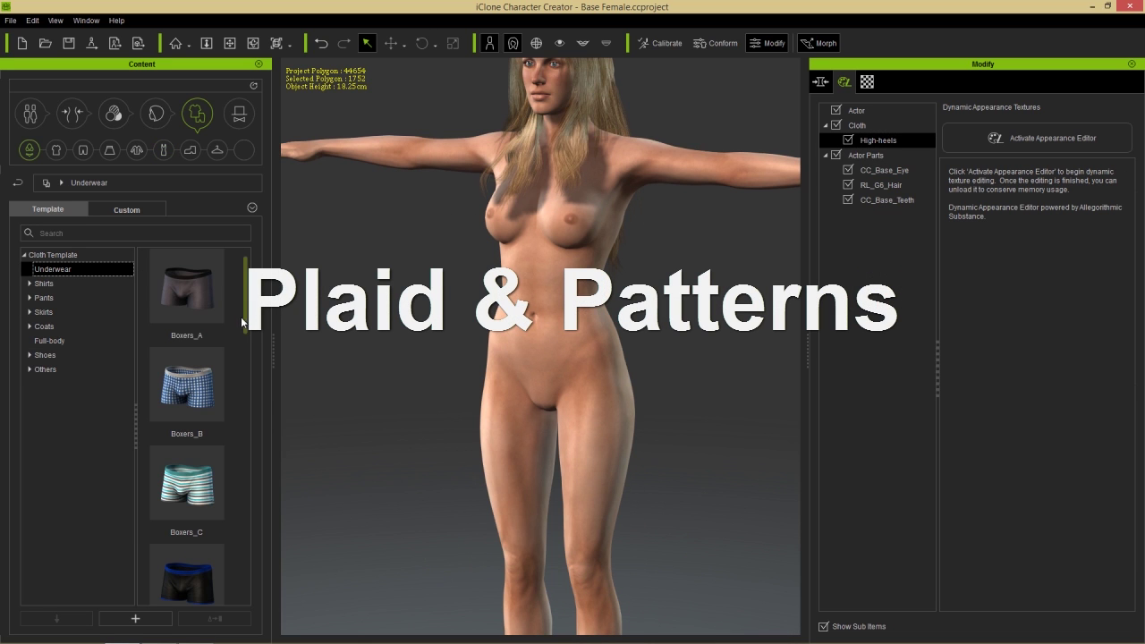
pyautogui.moveTo(242, 316); pyautogui.dragTo(230, 477)
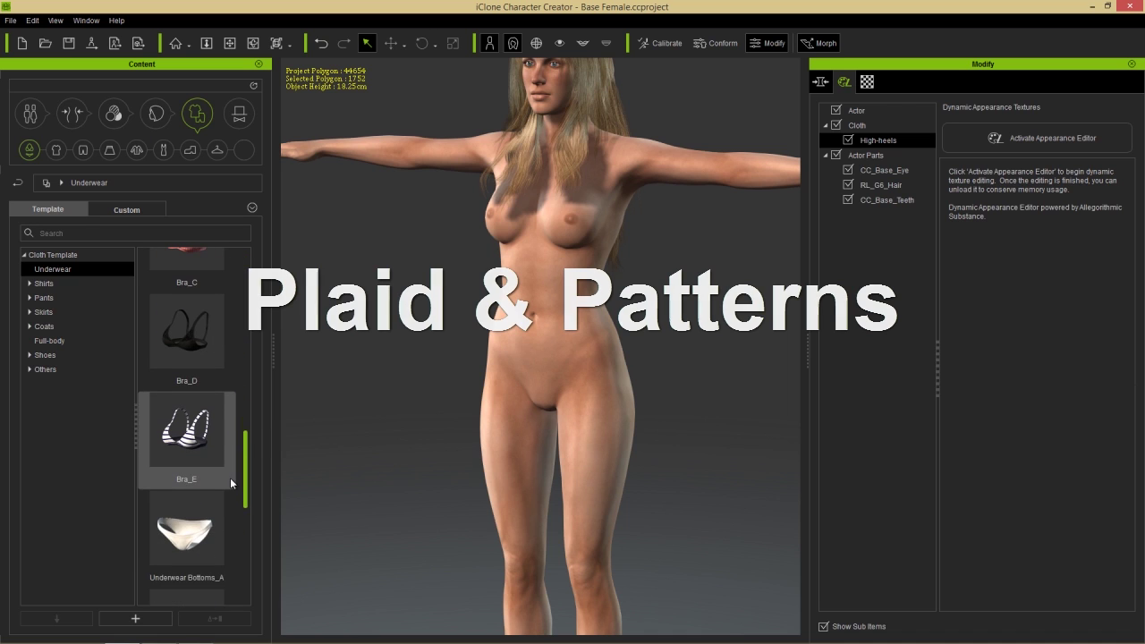
pyautogui.doubleClick(189, 447)
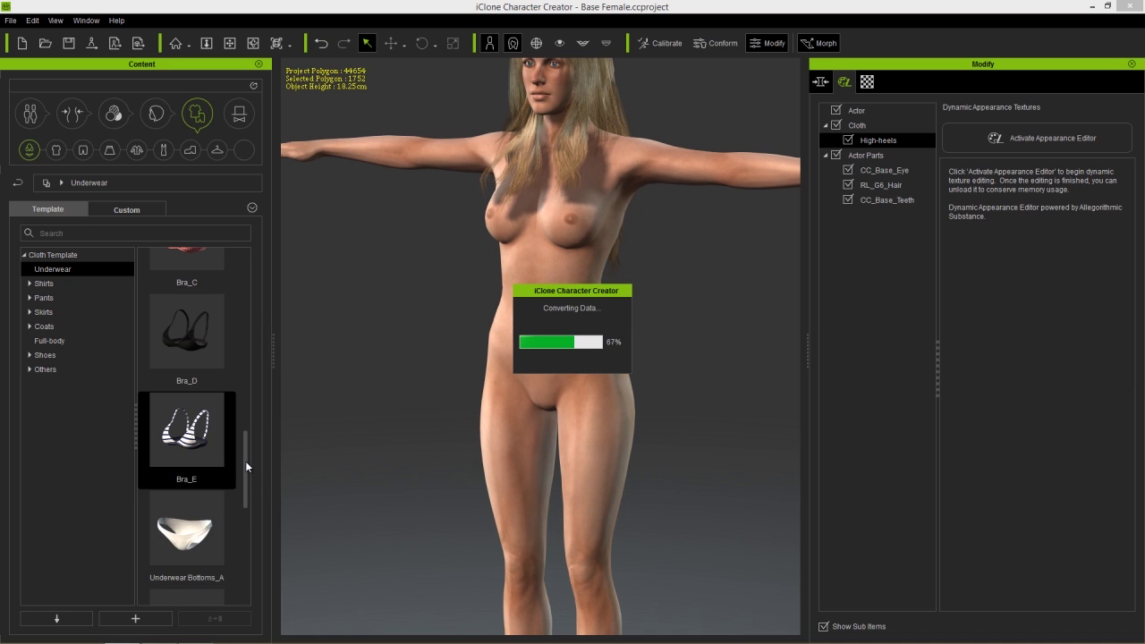
pyautogui.moveTo(245, 460); pyautogui.dragTo(235, 563)
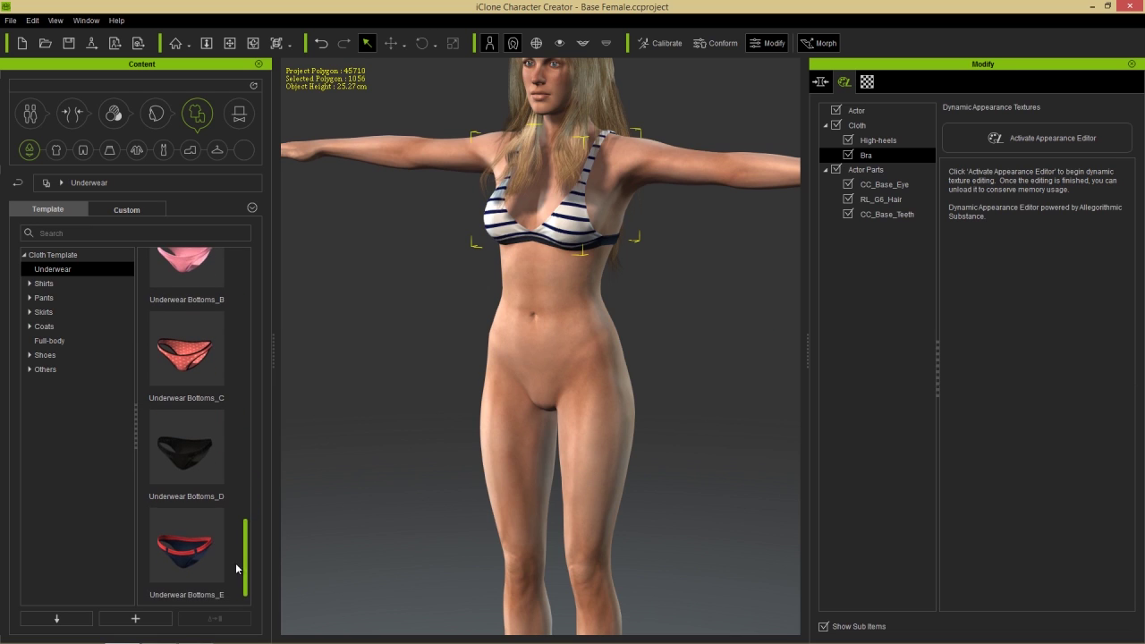
pyautogui.doubleClick(184, 532)
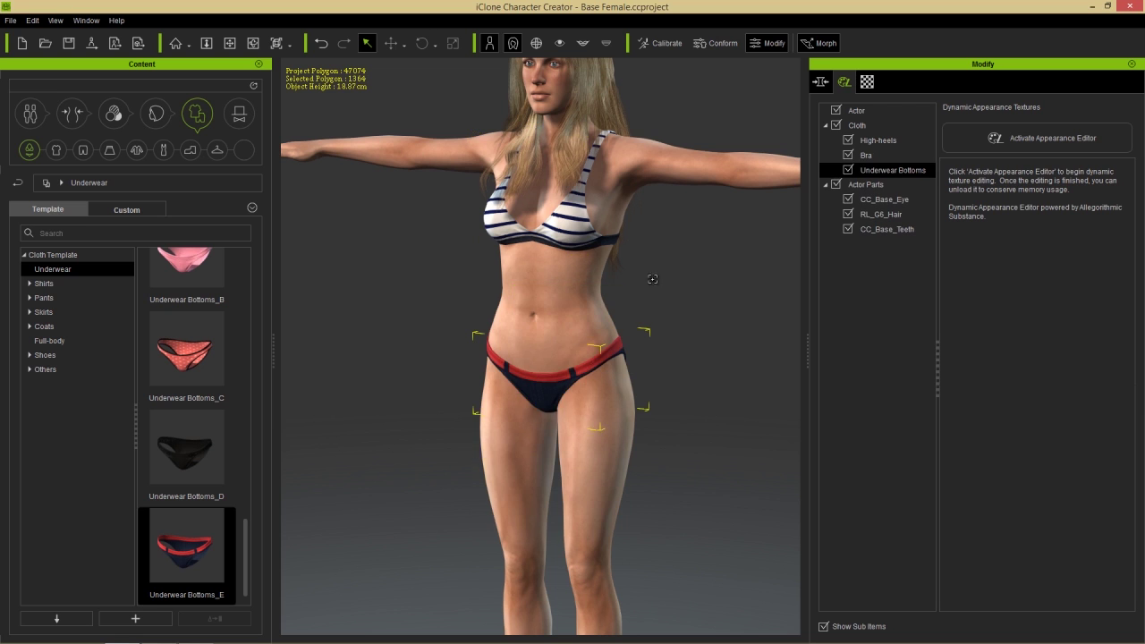
# Step: Frame the bra up close and activate the Appearance Editor for it
pyautogui.scroll(5, 621, 215)
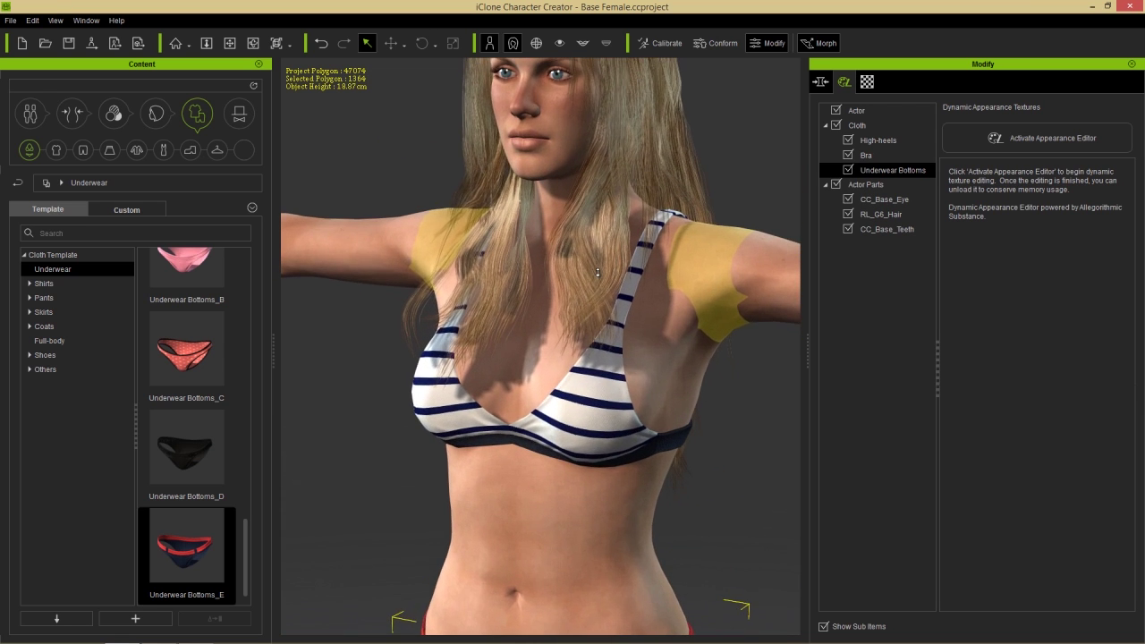
pyautogui.moveTo(552, 389); pyautogui.dragTo(615, 345, button='middle')
pyautogui.click(872, 155)
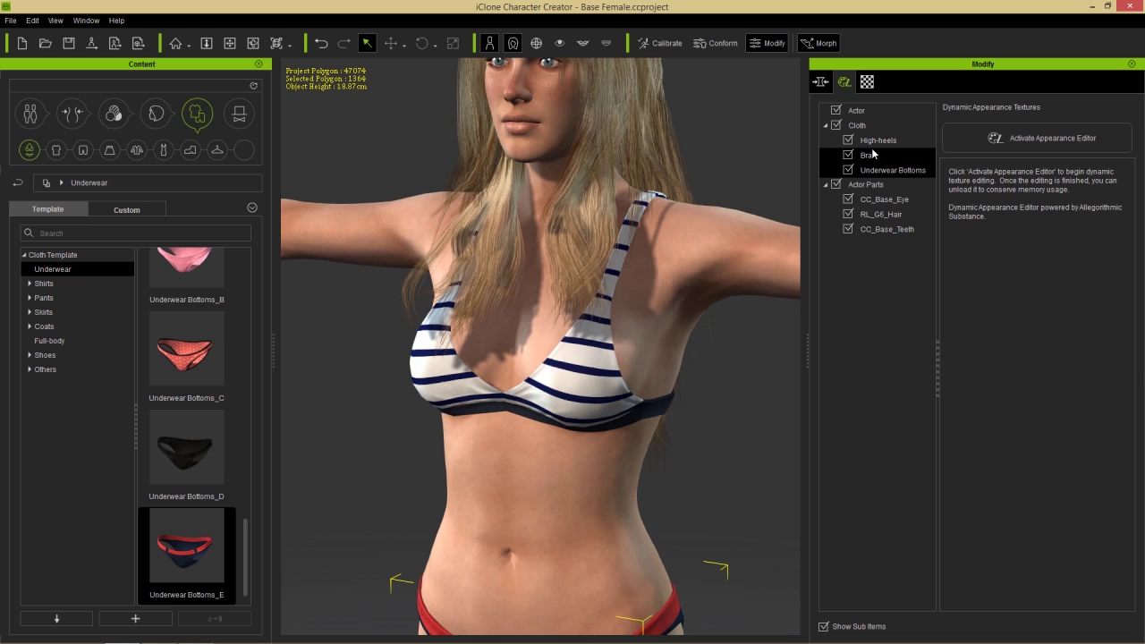
pyautogui.click(1050, 138)
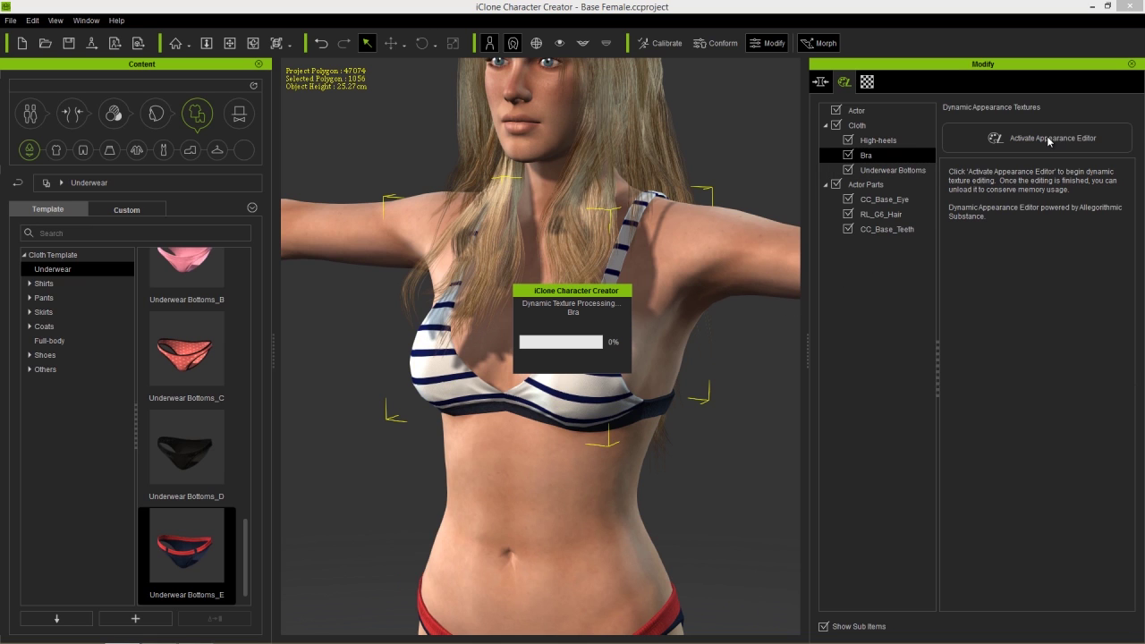
# Step: Preview the bra's RGB Mask diagnostic and switch it off again
pyautogui.click(849, 185)
pyautogui.click(902, 201)
pyautogui.click(967, 218)
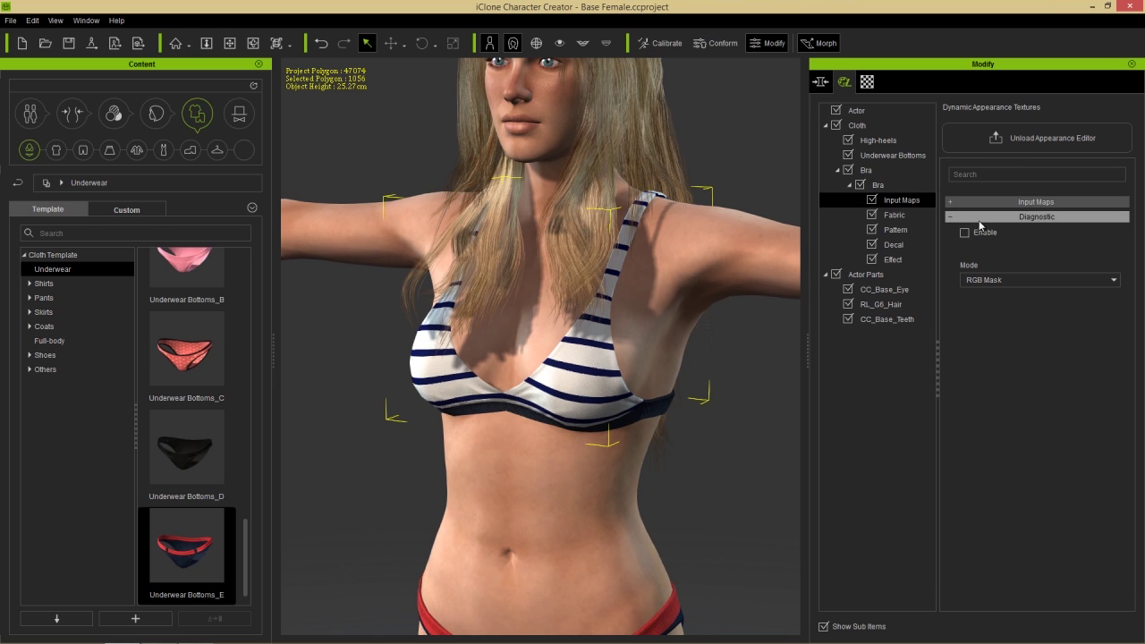
pyautogui.click(967, 234)
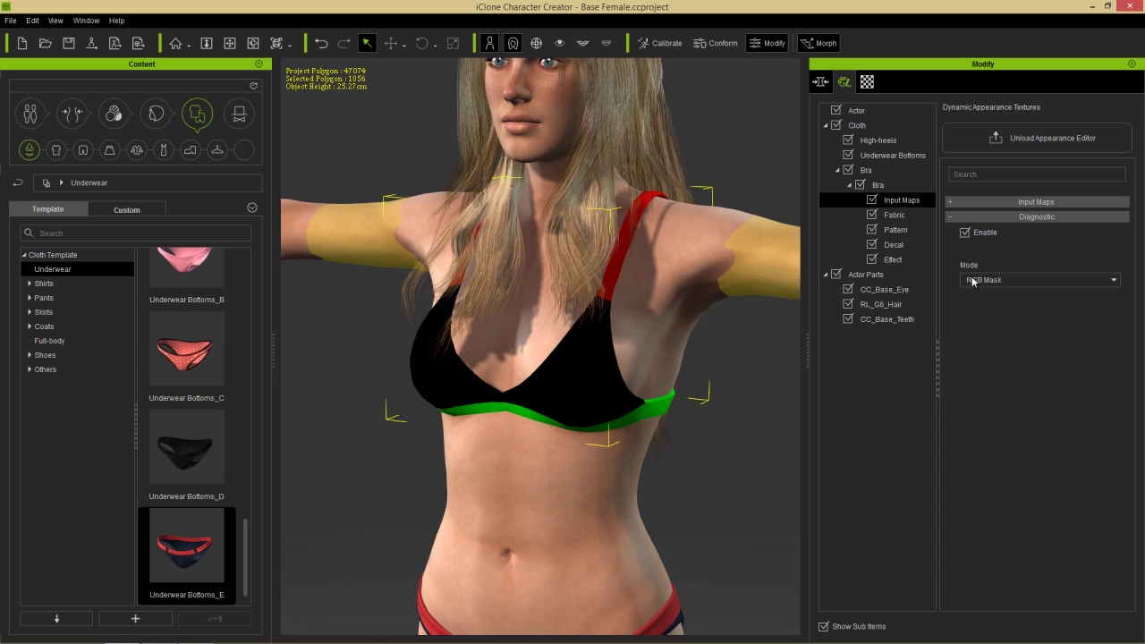
pyautogui.click(965, 232)
# Step: Set the bra's Base Fabric ( Black ) opacity to 0.00 for Pattern 2 and Pattern 3, with Plaid Opacity at 1.00
pyautogui.click(895, 215)
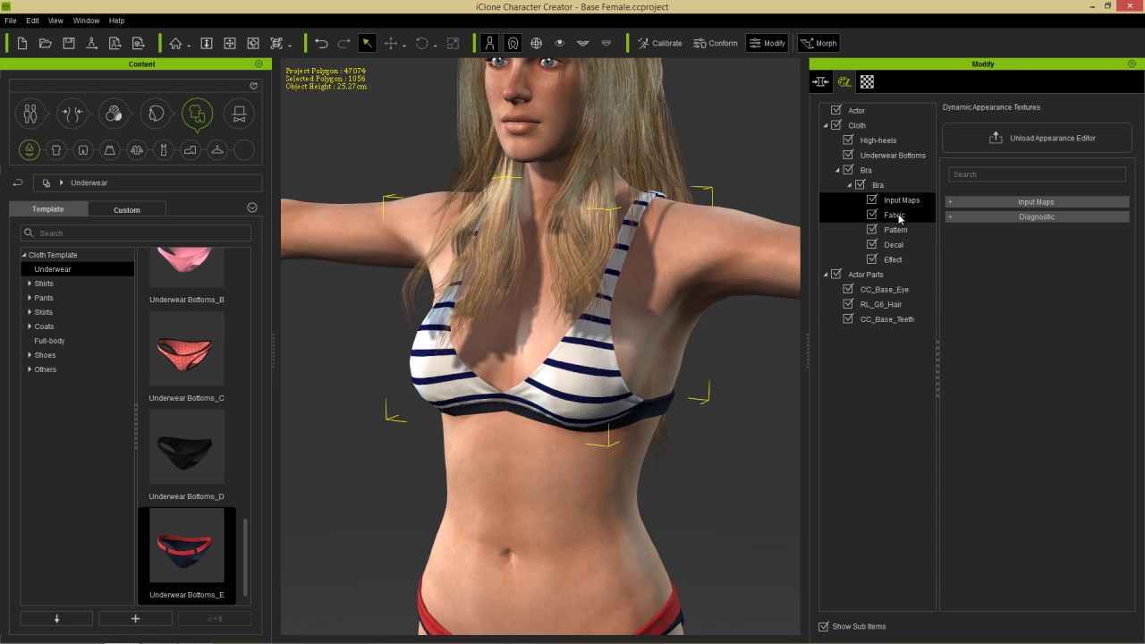
pyautogui.click(1001, 205)
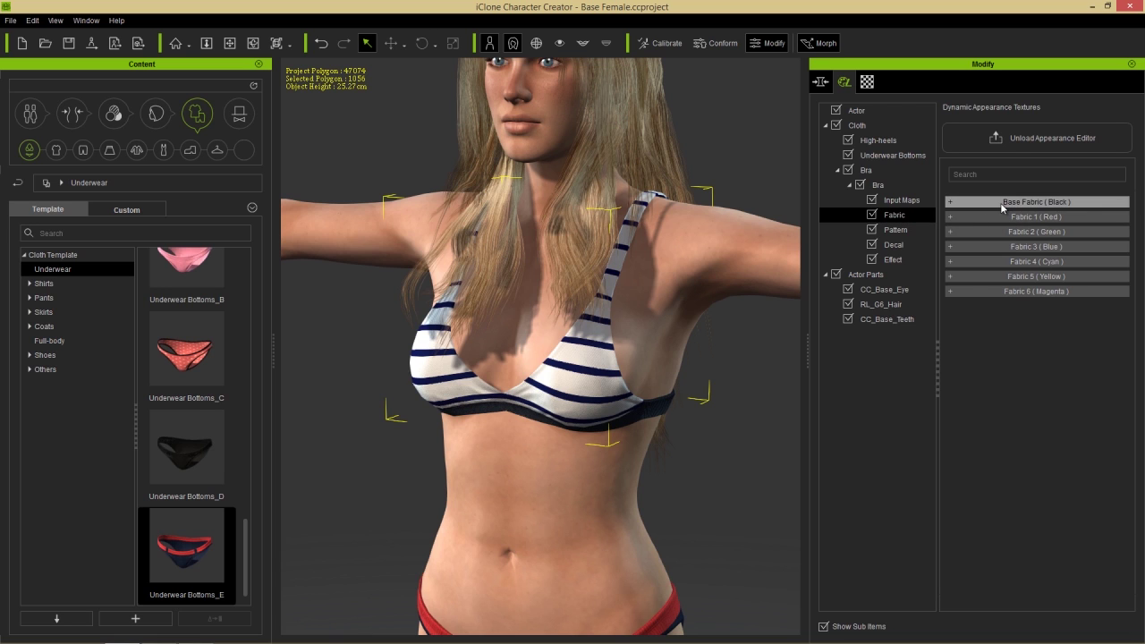
pyautogui.scroll(-2, 1120, 289)
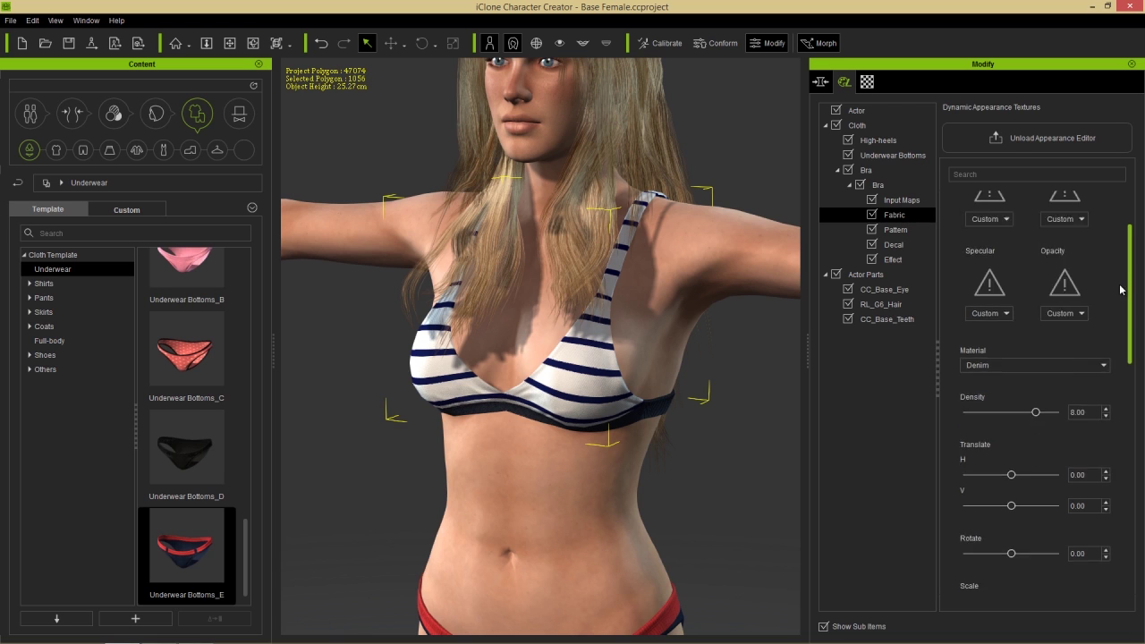
pyautogui.scroll(-10, 1120, 289)
pyautogui.scroll(-1, 1130, 497)
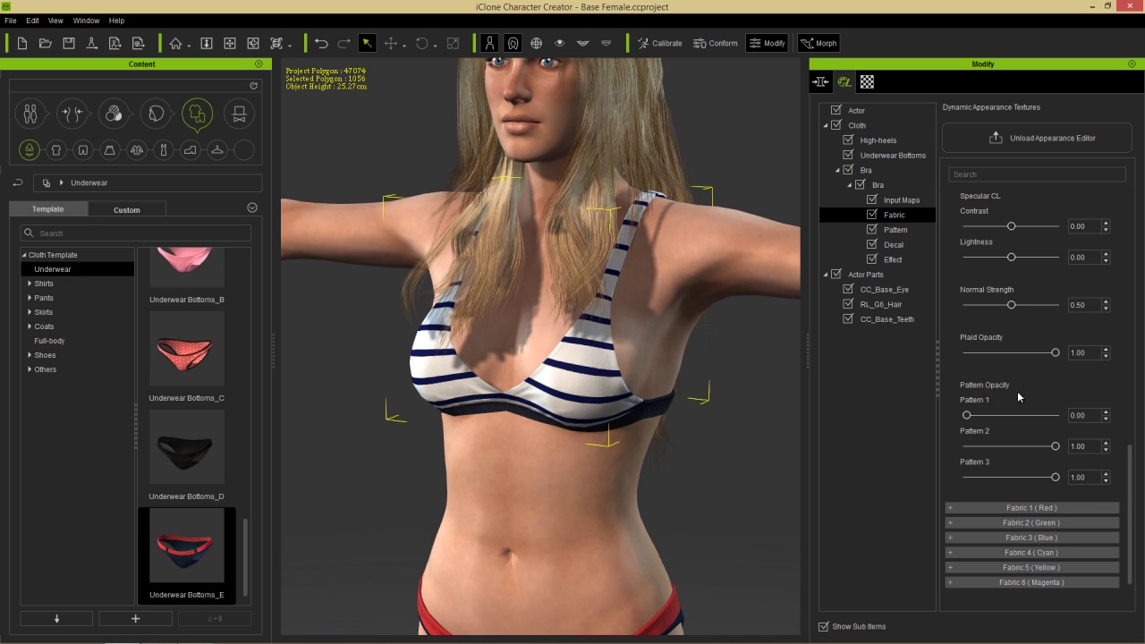
pyautogui.click(897, 230)
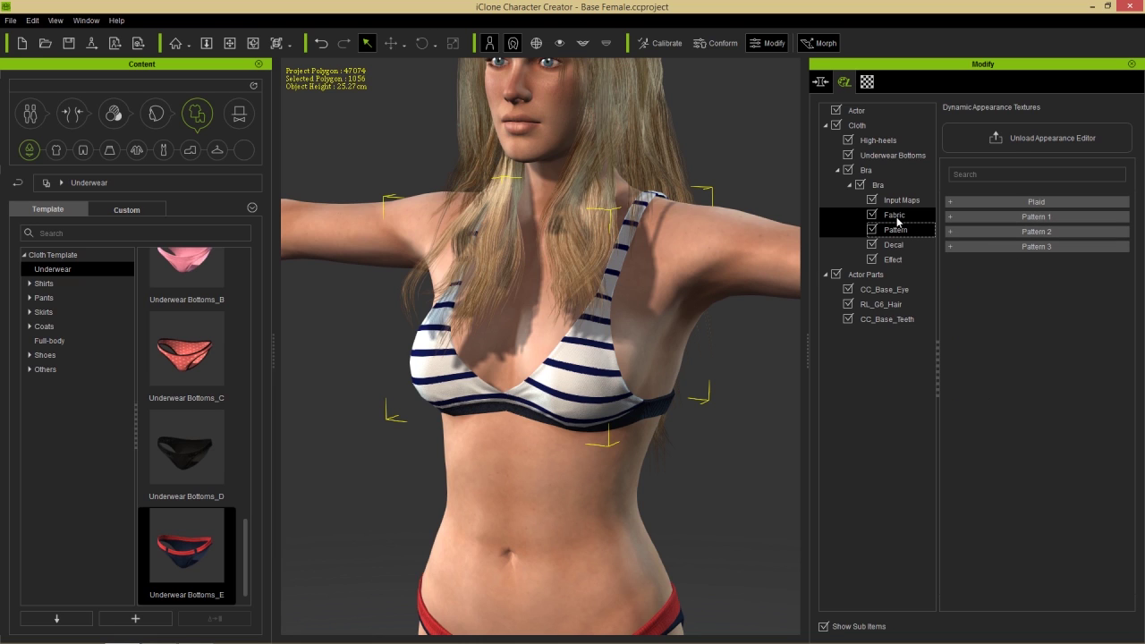
pyautogui.click(895, 216)
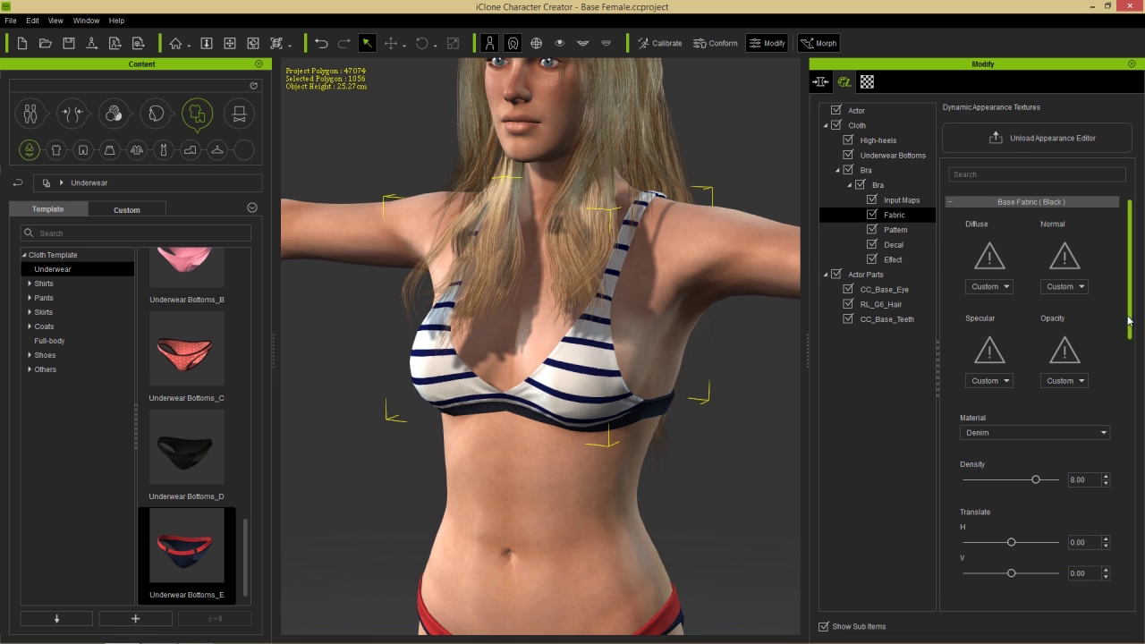
pyautogui.scroll(-10, 1054, 376)
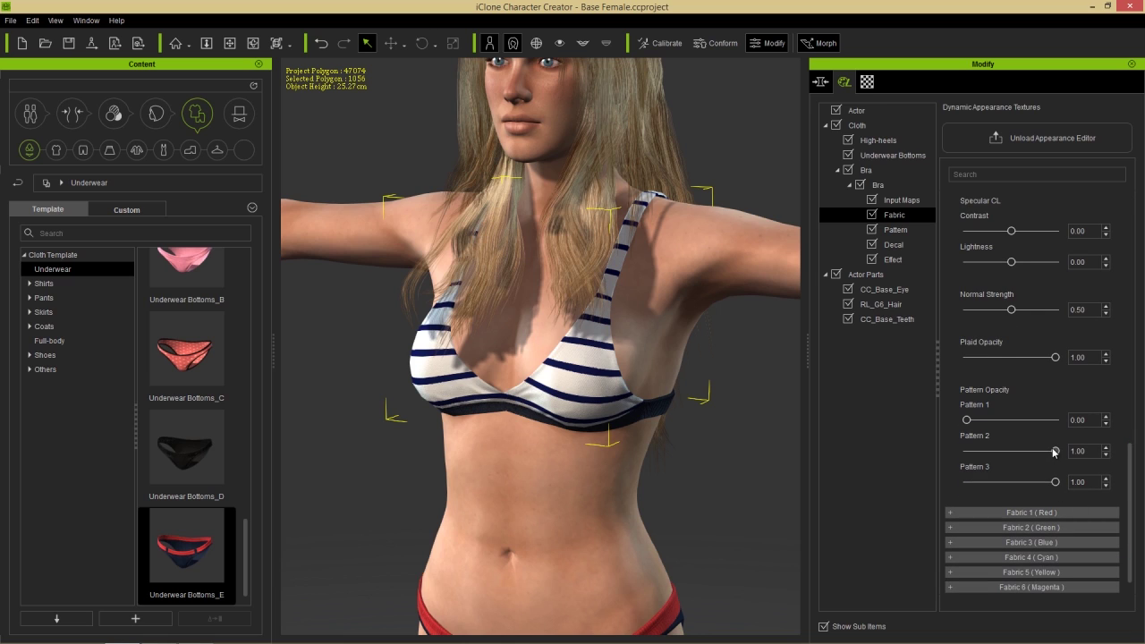
pyautogui.click(966, 451)
pyautogui.moveTo(1056, 482); pyautogui.dragTo(1054, 482)
pyautogui.click(966, 482)
pyautogui.moveTo(1054, 358)
pyautogui.mouseDown()
pyautogui.moveTo(963, 365)
pyautogui.moveTo(1057, 358)
pyautogui.mouseUp()
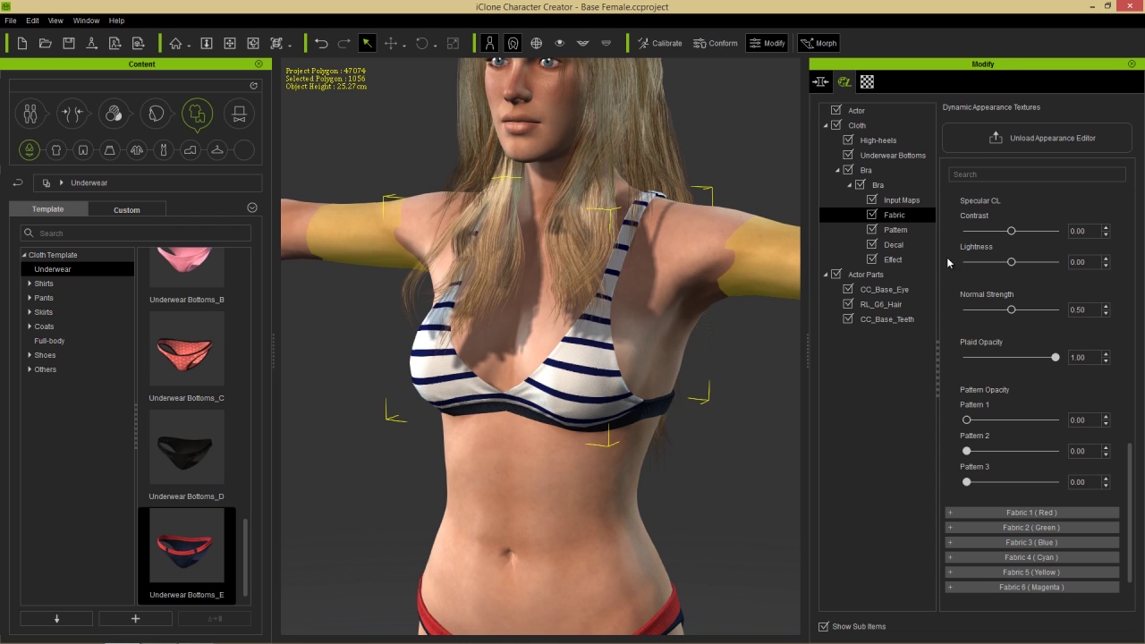
# Step: Set the opacity of Stripe 4 in the bra's Plaid pattern to 1.00
pyautogui.click(895, 231)
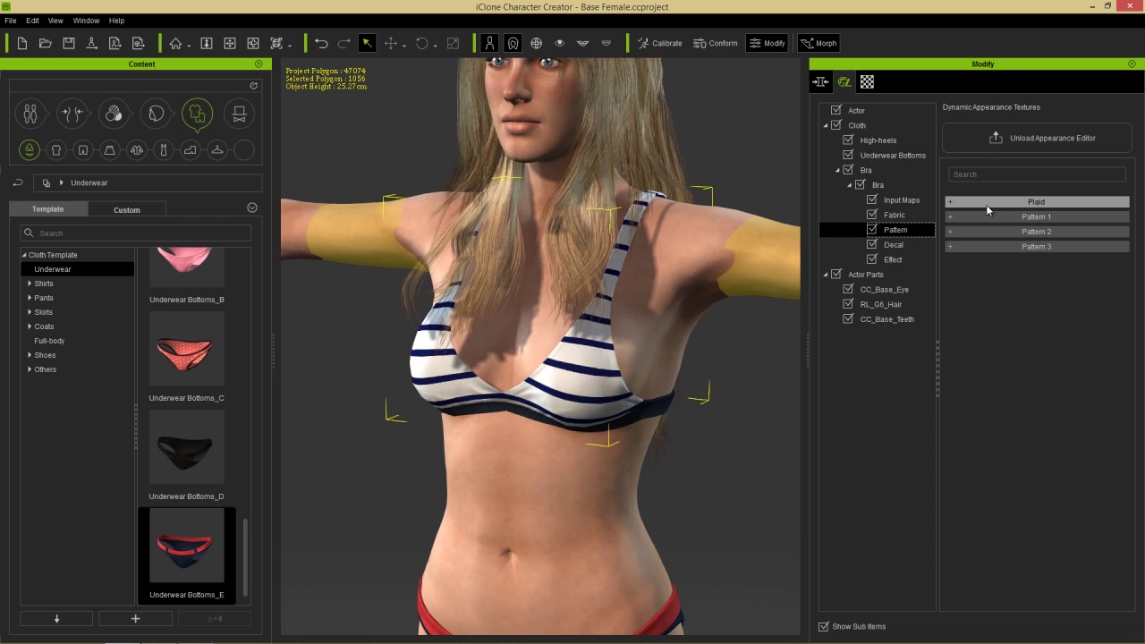
pyautogui.click(986, 202)
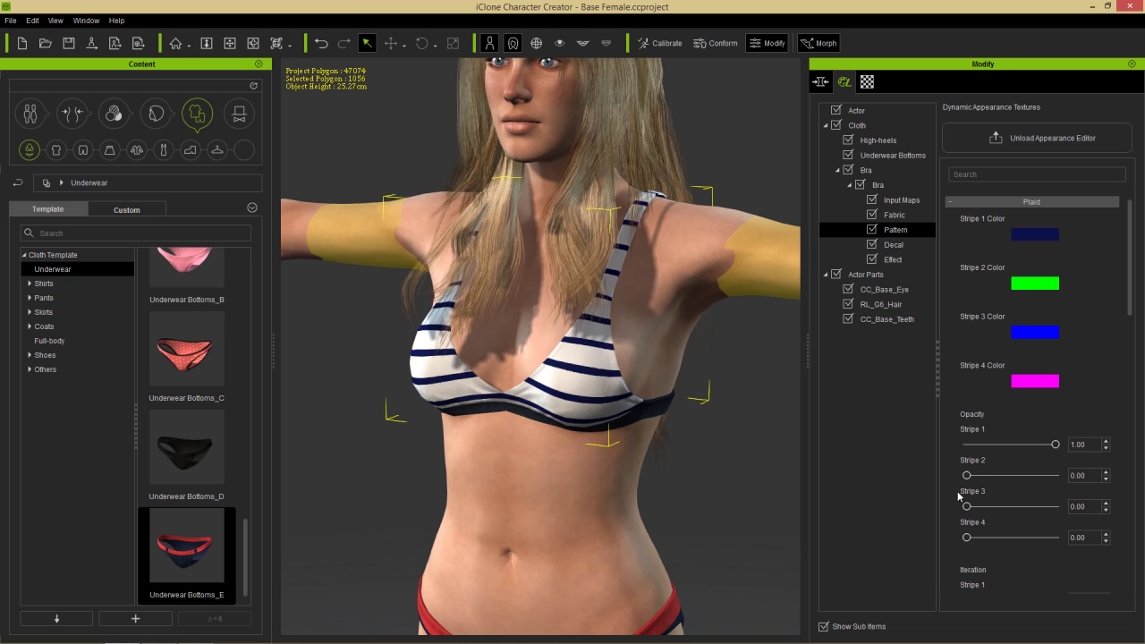
pyautogui.moveTo(966, 538); pyautogui.dragTo(1053, 542)
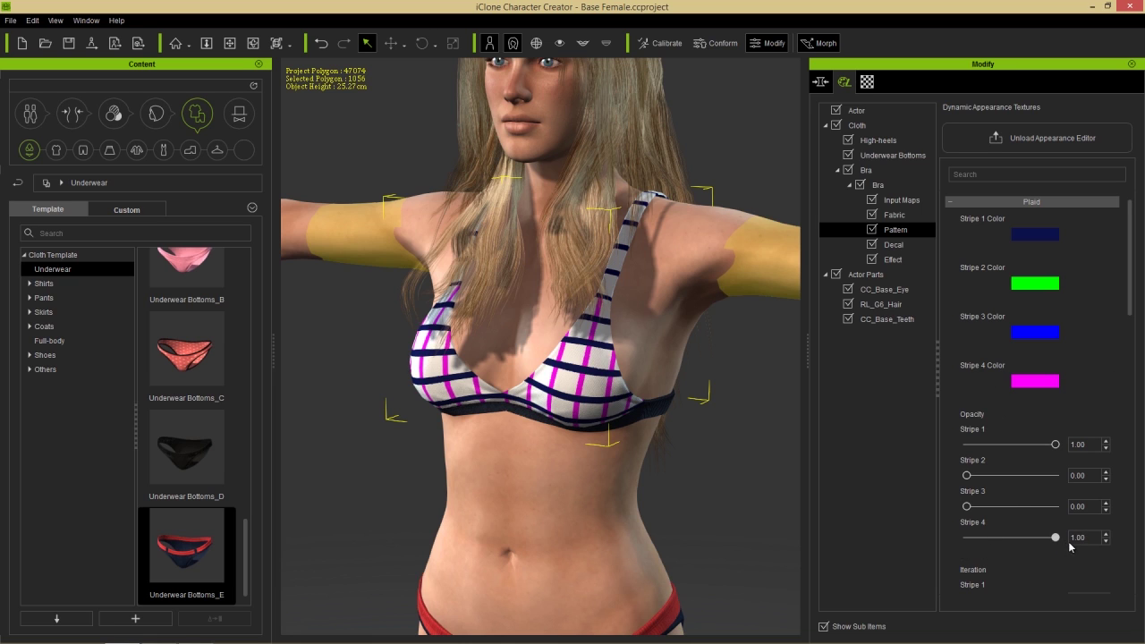
# Step: Set the iteration of Stripe 1 and Stripe 4 in the bra's Plaid pattern to 5
pyautogui.moveTo(967, 475)
pyautogui.mouseDown()
pyautogui.moveTo(1055, 475)
pyautogui.moveTo(961, 481)
pyautogui.mouseUp()
pyautogui.moveTo(1130, 259); pyautogui.dragTo(1129, 384)
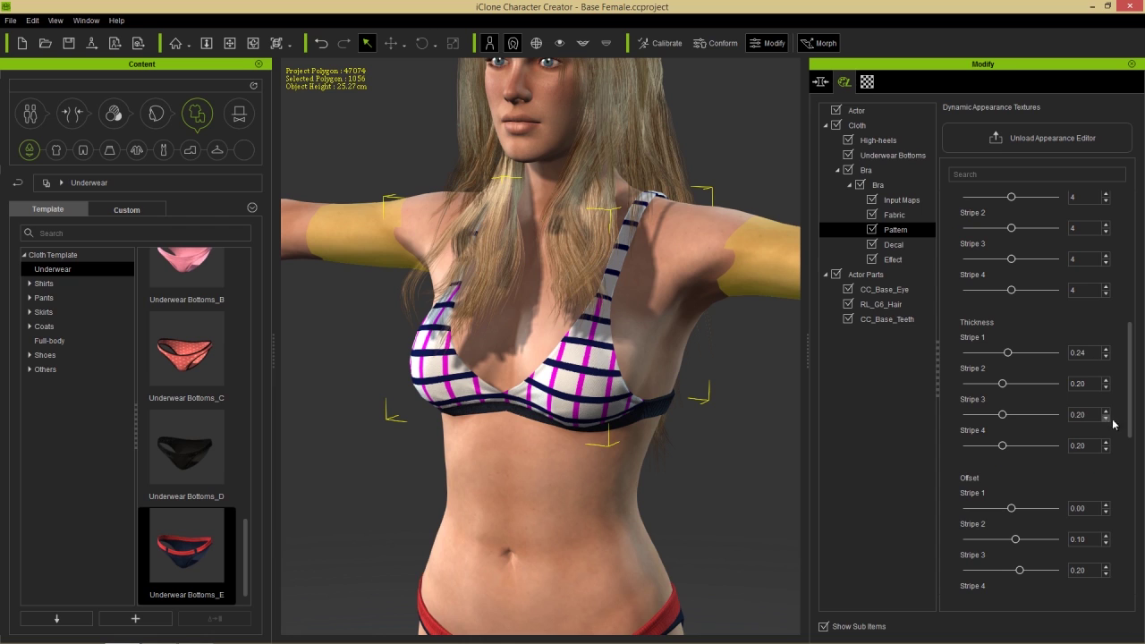
pyautogui.moveTo(1128, 407); pyautogui.dragTo(1129, 374)
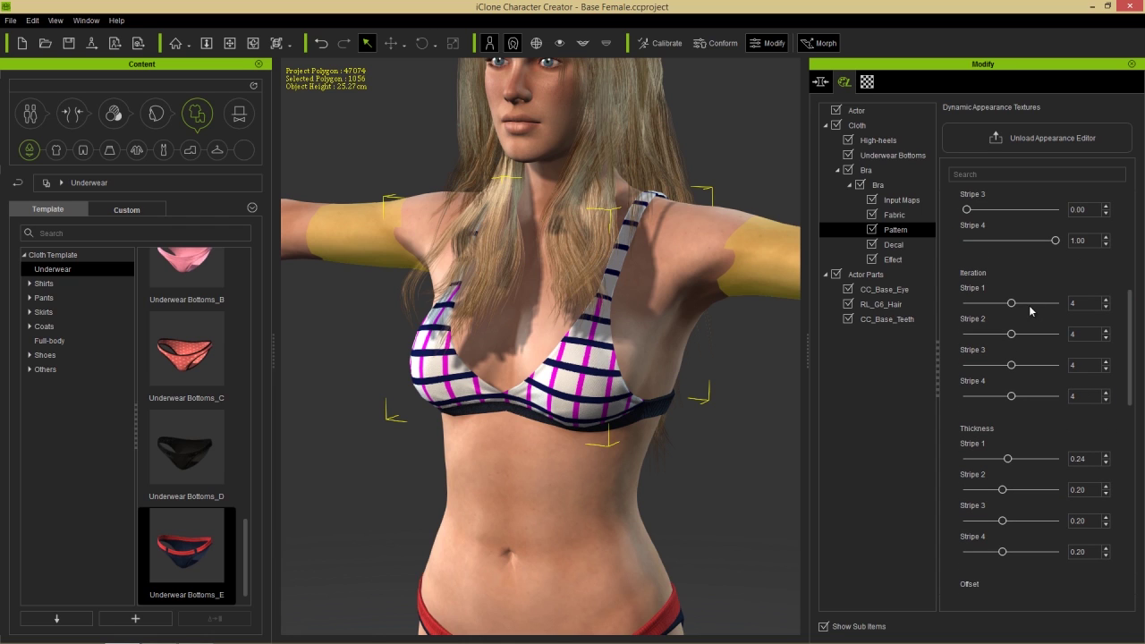
pyautogui.moveTo(1016, 305); pyautogui.dragTo(1028, 307)
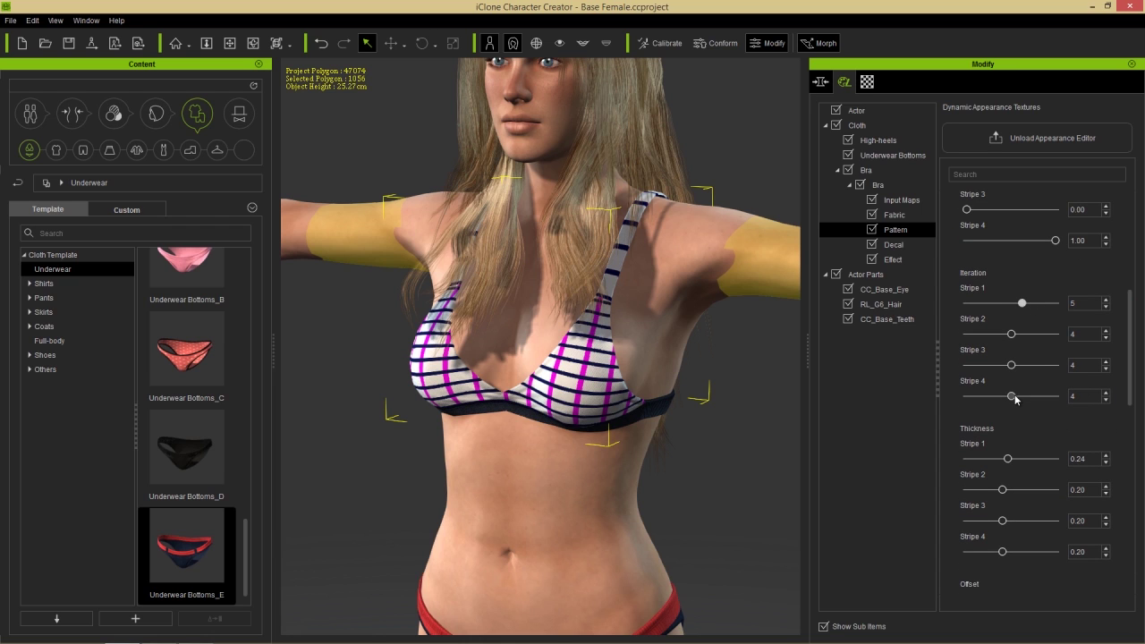
pyautogui.moveTo(1012, 396); pyautogui.dragTo(1023, 397)
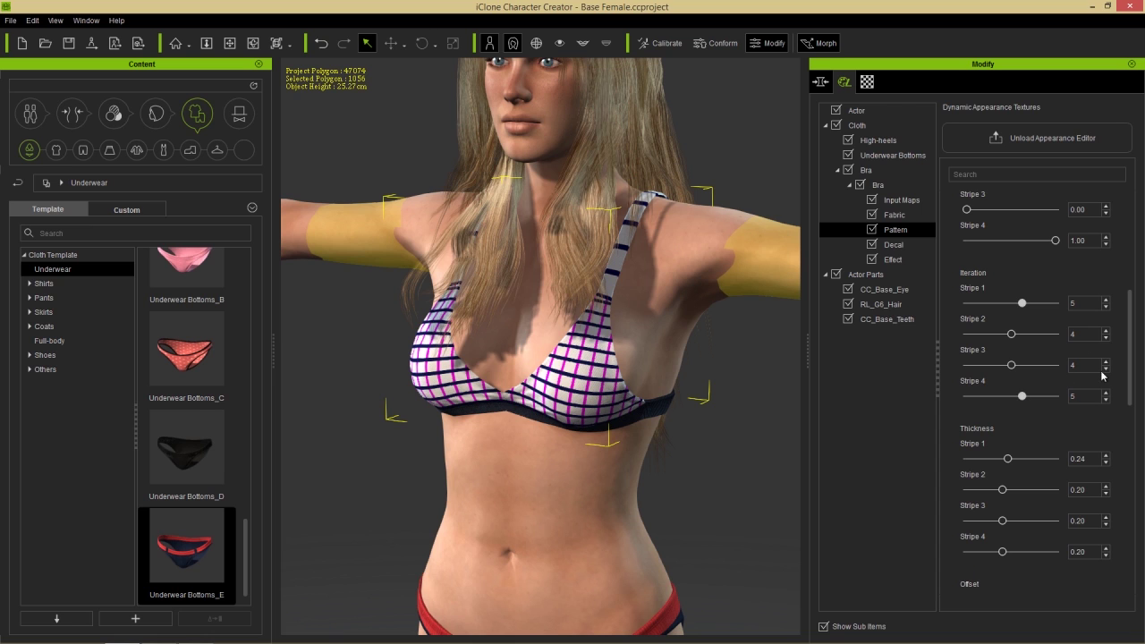
pyautogui.moveTo(1128, 351)
pyautogui.mouseDown()
pyautogui.moveTo(1131, 483)
pyautogui.moveTo(1133, 346)
pyautogui.mouseUp()
pyautogui.scroll(5, 1092, 286)
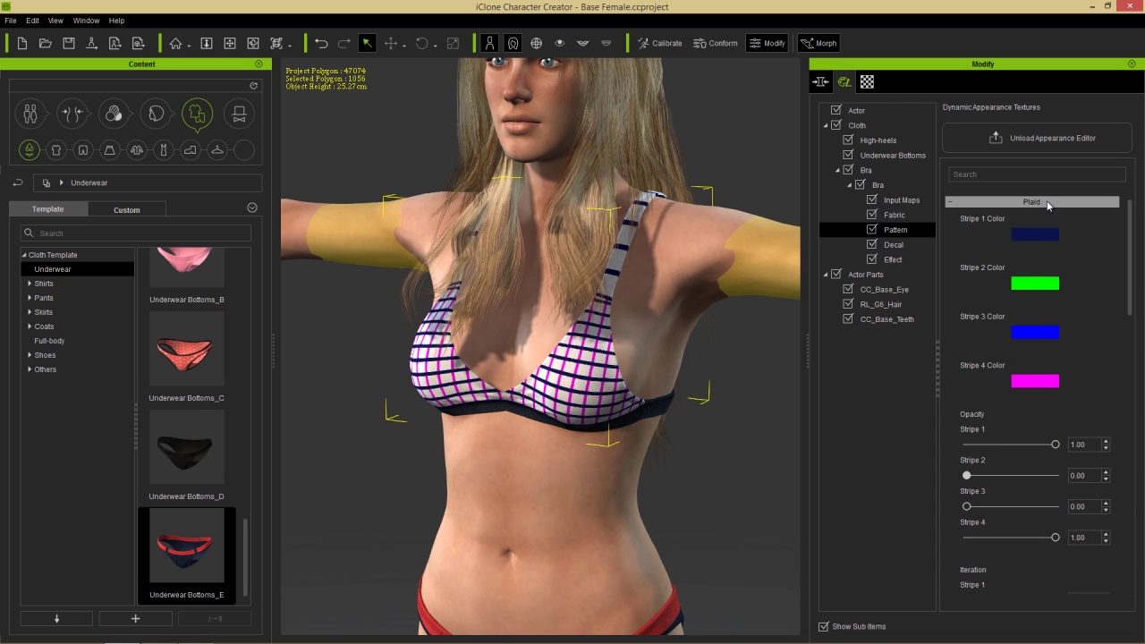
pyautogui.click(984, 201)
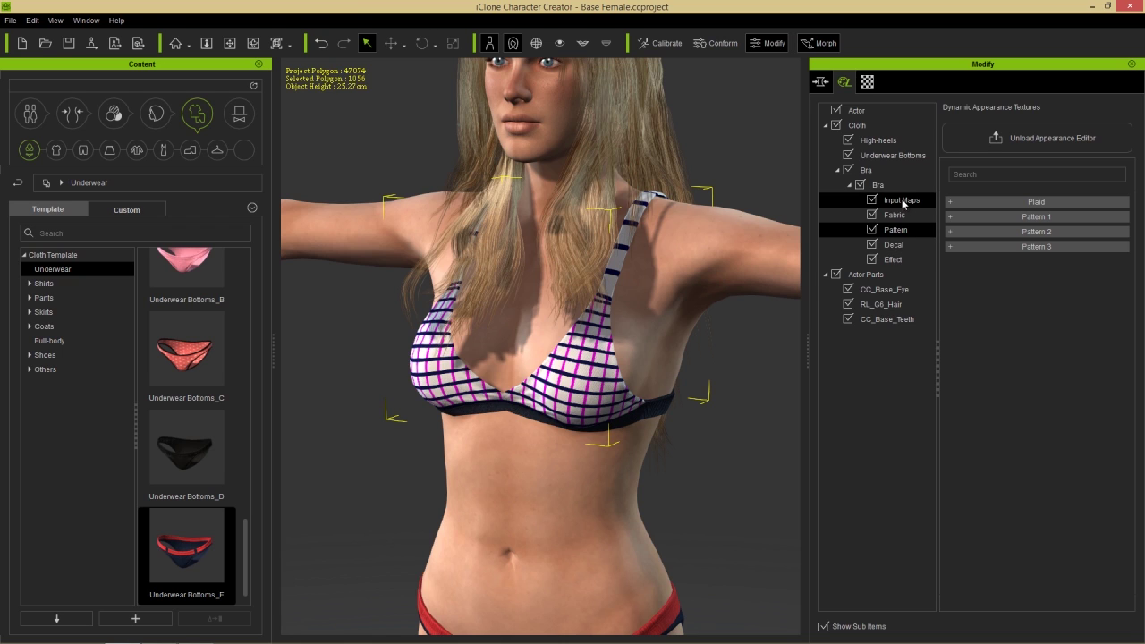
# Step: Set the bra's Fabric 1 ( Red ) opacity to 0.00 for Pattern 1 and its Plaid Opacity to 1.00
pyautogui.click(895, 216)
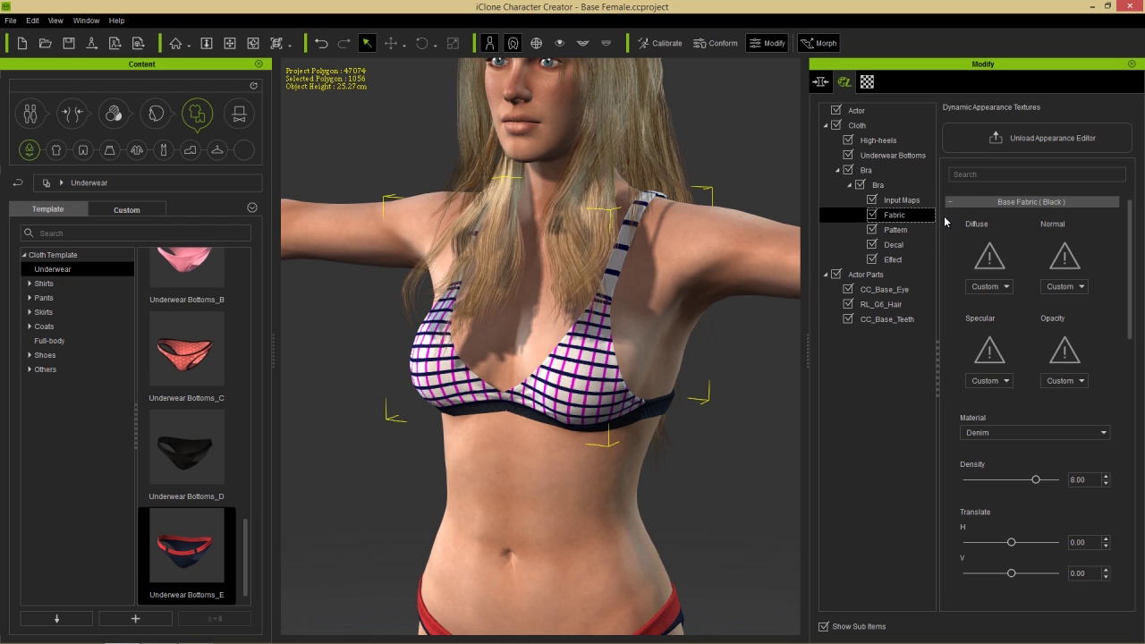
pyautogui.click(960, 205)
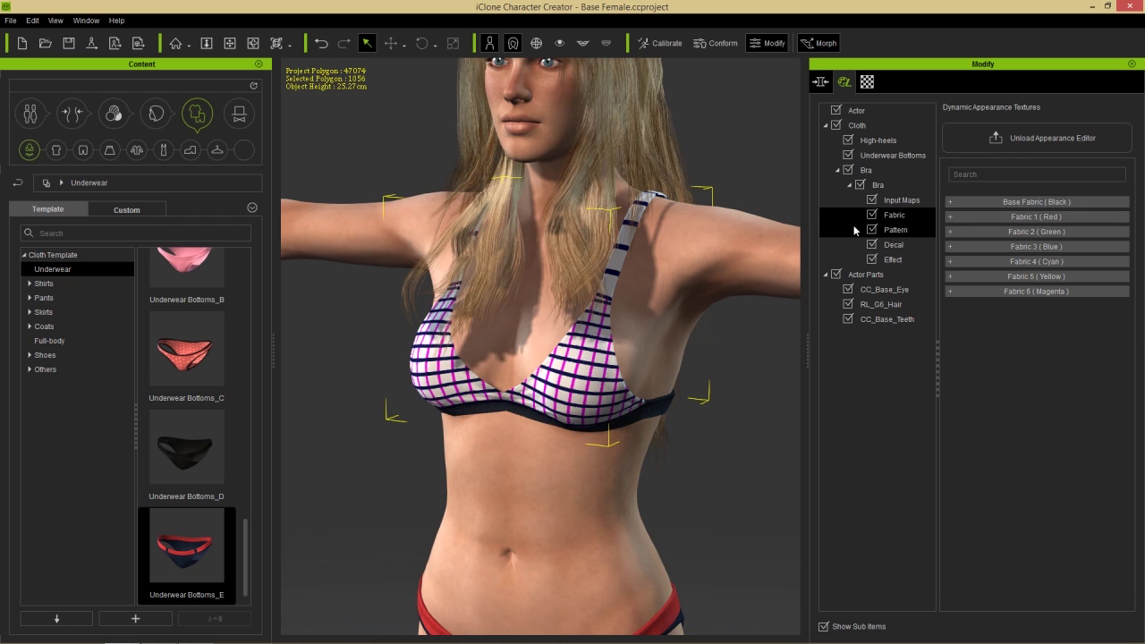
pyautogui.click(978, 216)
pyautogui.moveTo(1131, 254); pyautogui.dragTo(1132, 523)
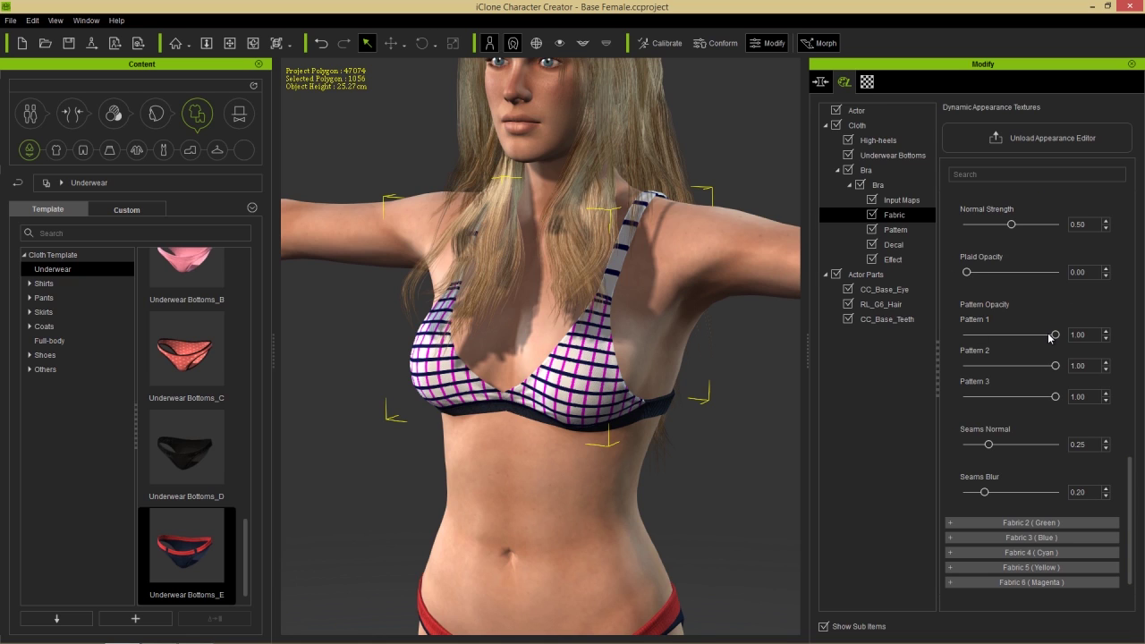
pyautogui.moveTo(1055, 335); pyautogui.dragTo(934, 343)
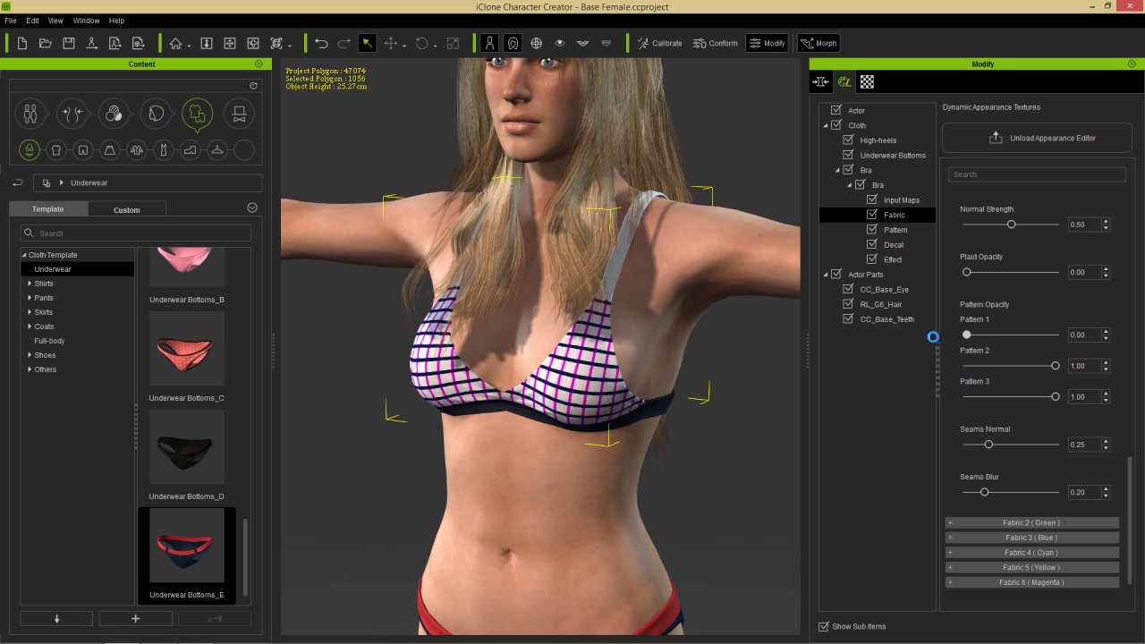
pyautogui.moveTo(966, 272); pyautogui.dragTo(1078, 279)
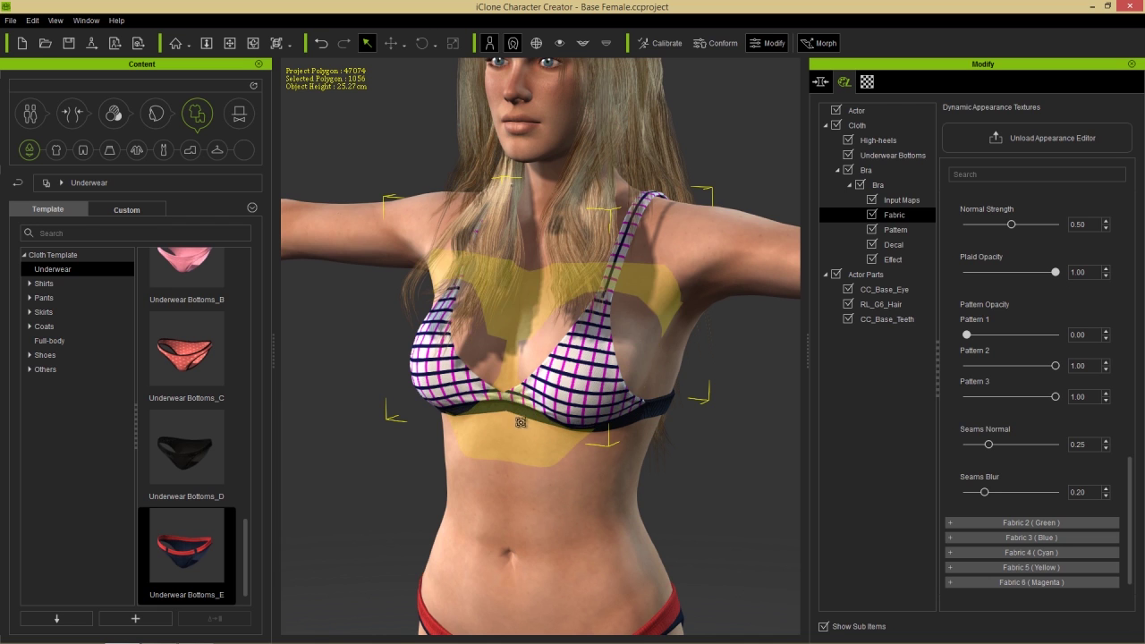
# Step: Replace the character's underwear bottoms with Underwear Bottoms_C and activate the Appearance Editor for them
pyautogui.moveTo(620, 229); pyautogui.dragTo(607, 413, button='right')
pyautogui.moveTo(555, 432); pyautogui.dragTo(577, 341, button='middle')
pyautogui.scroll(-5, 577, 341)
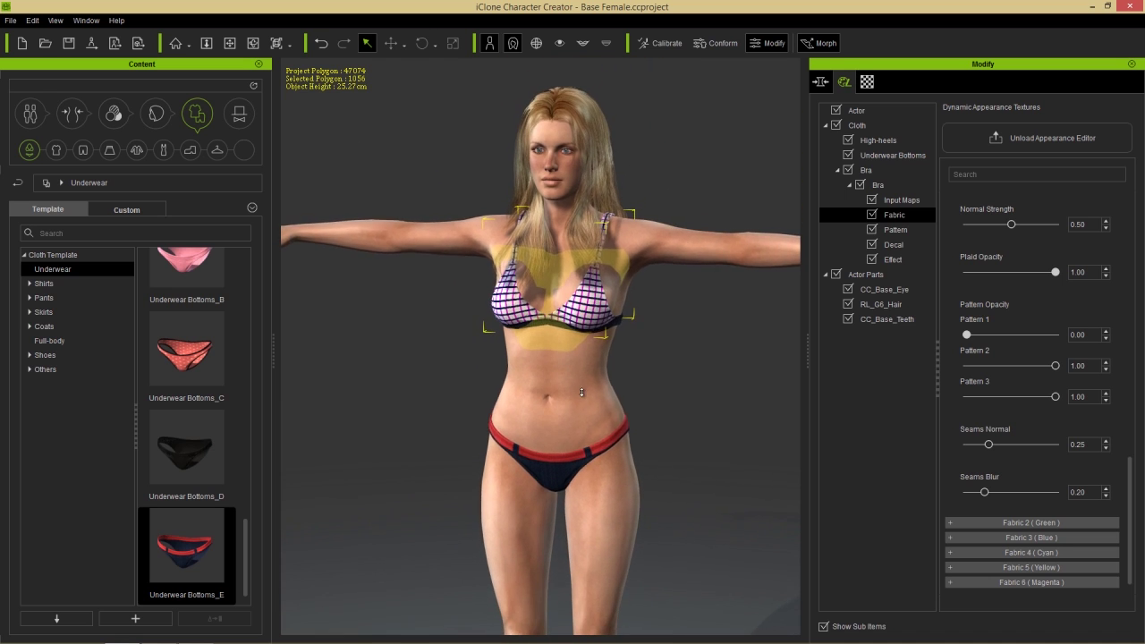
pyautogui.moveTo(576, 399); pyautogui.dragTo(571, 396, button='right')
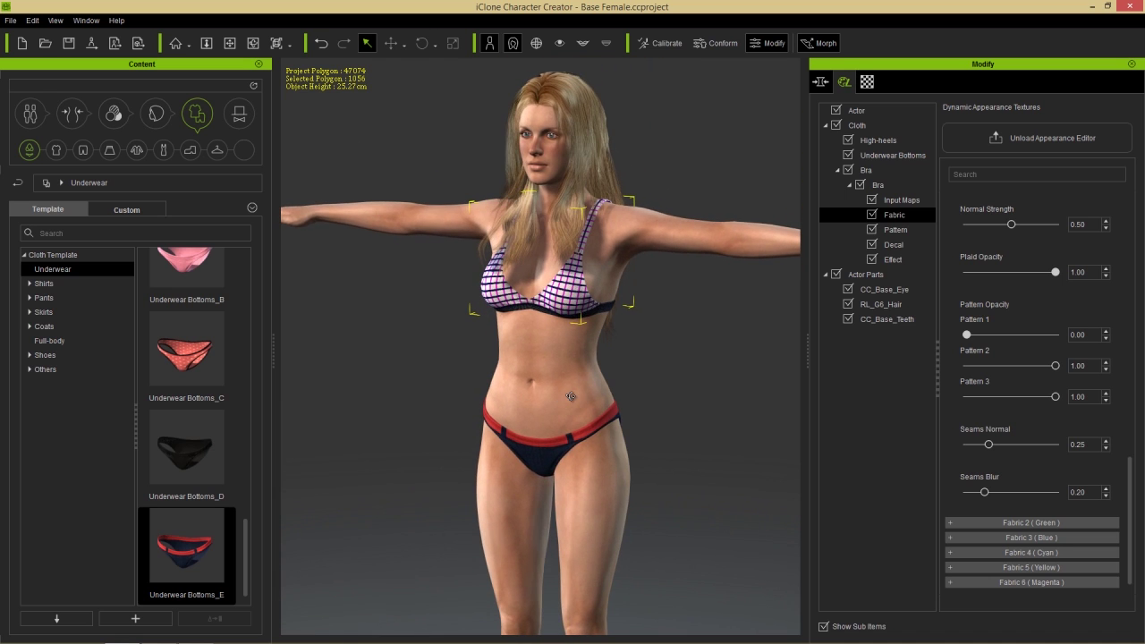
pyautogui.moveTo(192, 349); pyautogui.dragTo(580, 404)
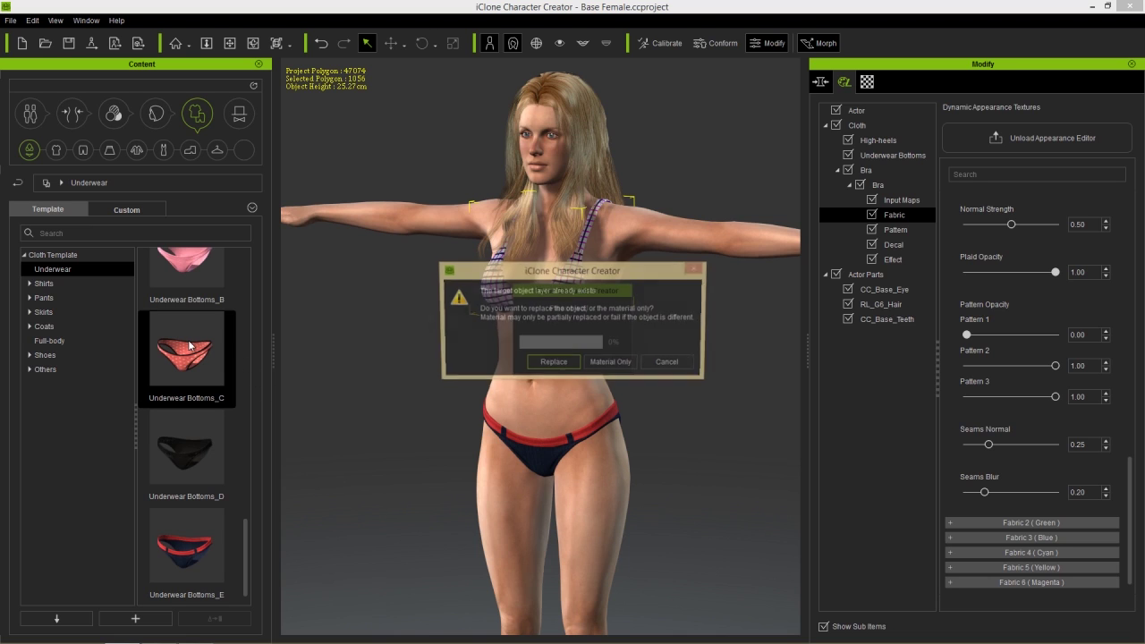
pyautogui.click(553, 363)
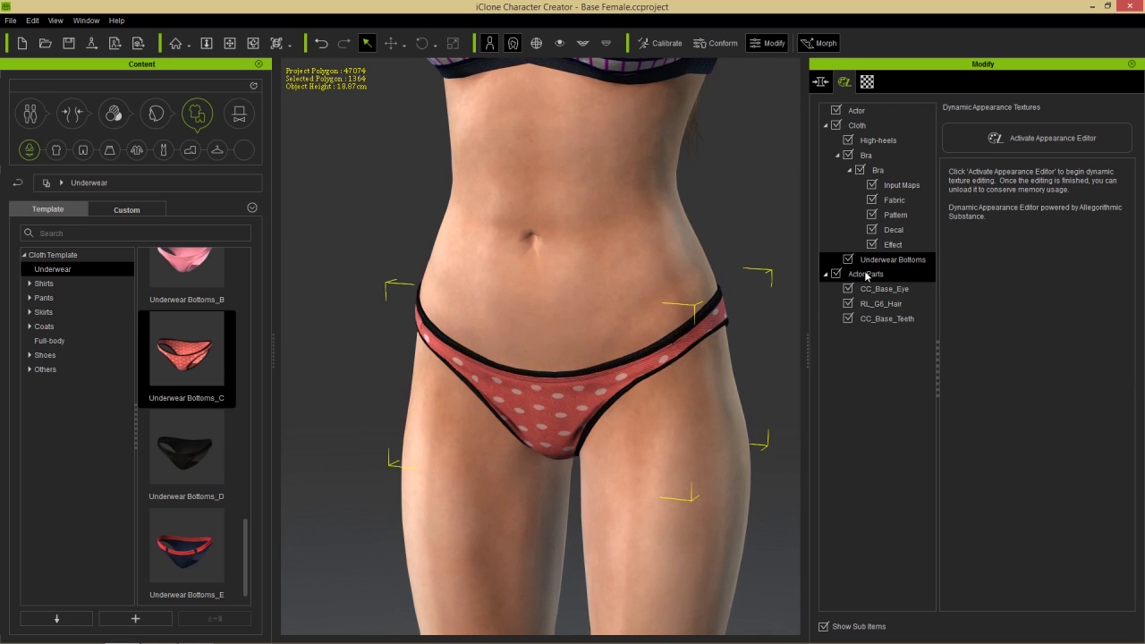
pyautogui.click(1033, 139)
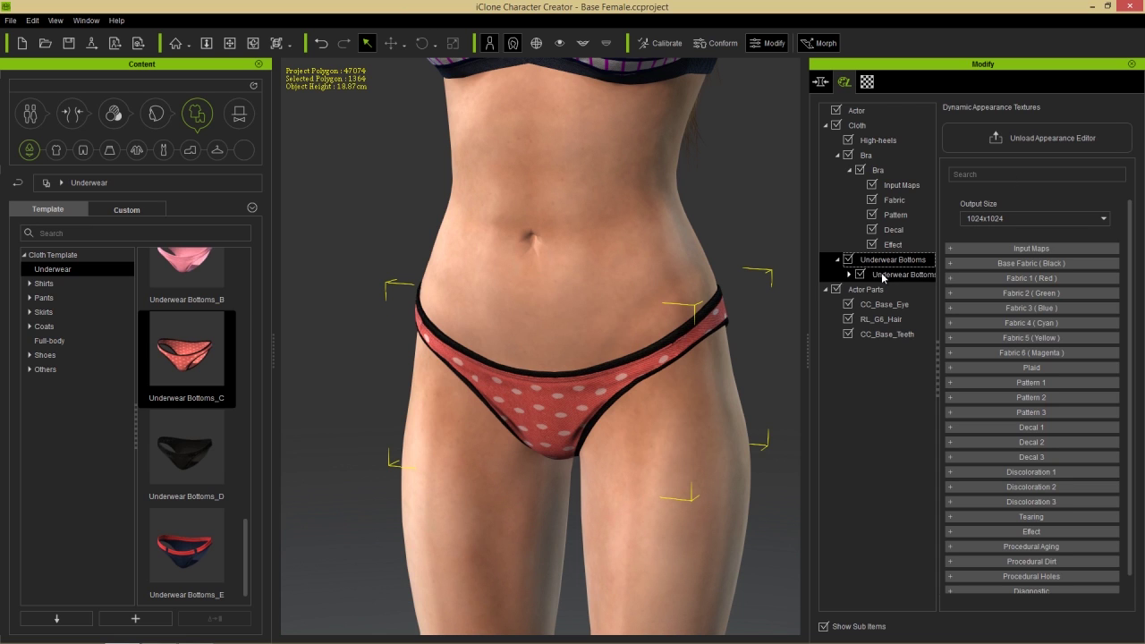
# Step: Preview the underwear bottoms' RGB Mask diagnostic and switch it off again
pyautogui.click(860, 274)
pyautogui.click(899, 289)
pyautogui.click(952, 218)
pyautogui.click(982, 234)
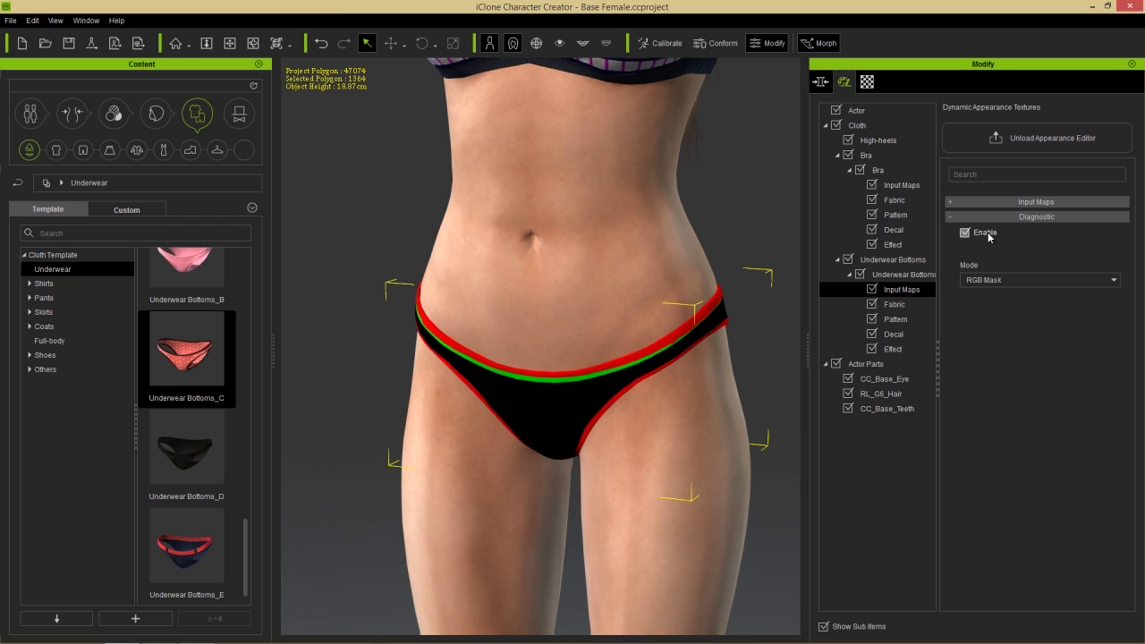
pyautogui.click(986, 234)
pyautogui.click(973, 217)
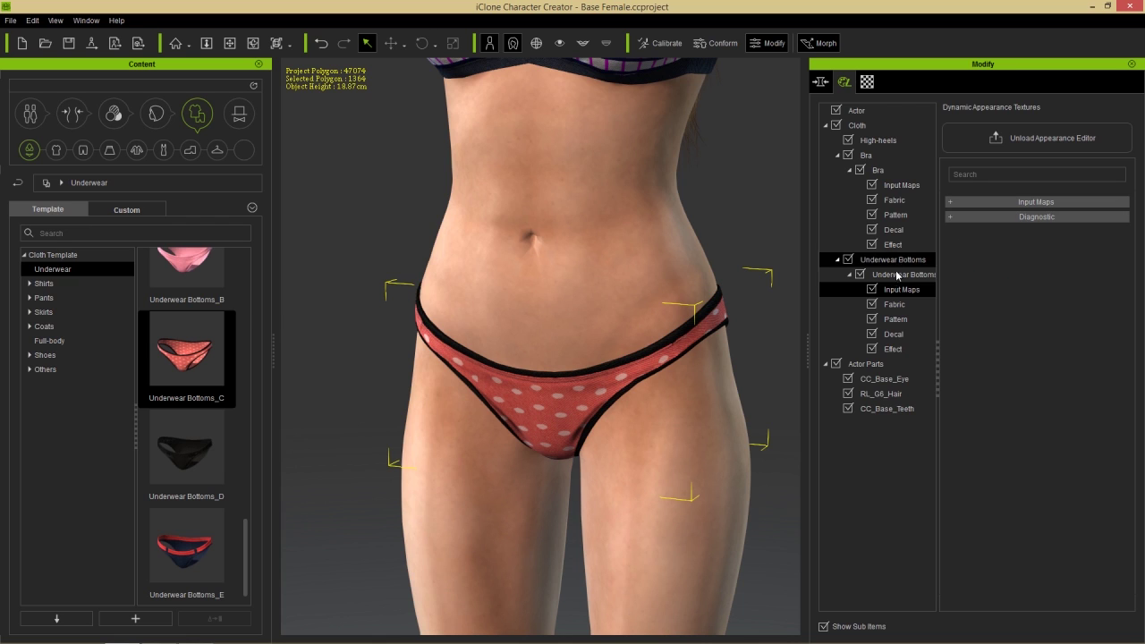
# Step: Set the underwear bottoms' Base Fabric ( Black ) opacity to 0.00 for Pattern 1 and Pattern 2, keeping Pattern 3 at 1.00
pyautogui.click(895, 305)
pyautogui.click(1029, 204)
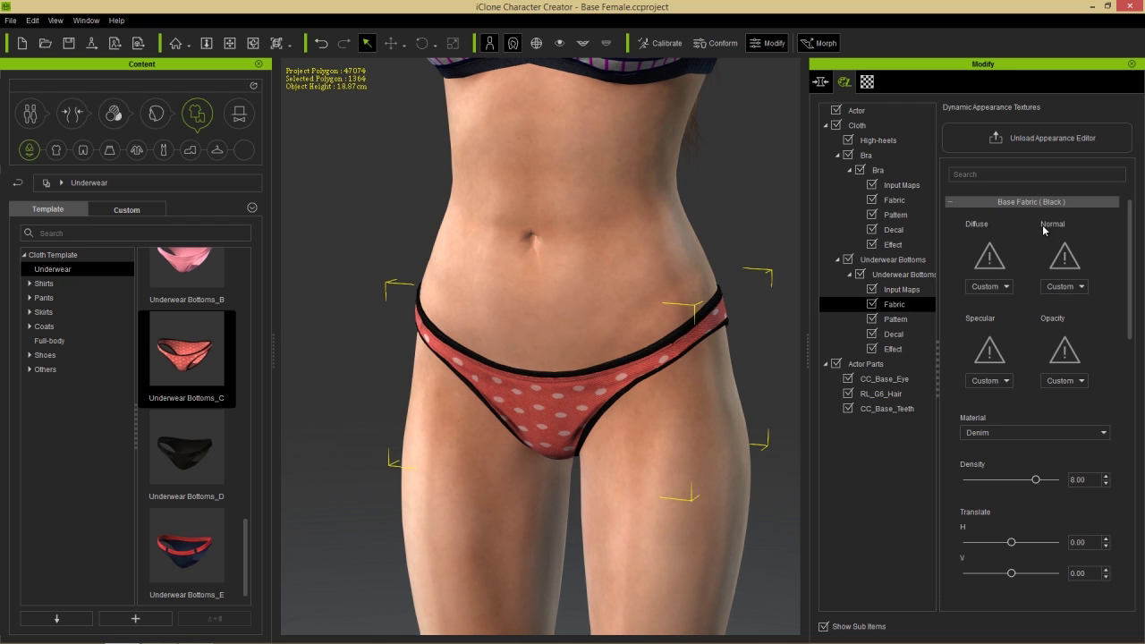
pyautogui.moveTo(1126, 247); pyautogui.dragTo(1127, 492)
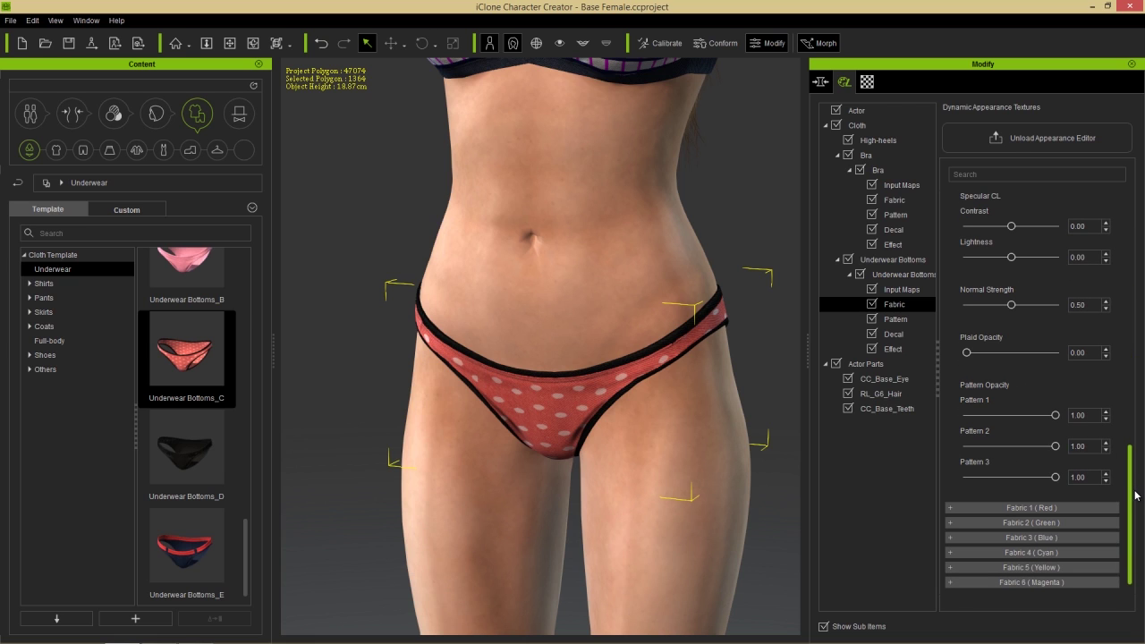
pyautogui.moveTo(947, 421); pyautogui.dragTo(948, 415)
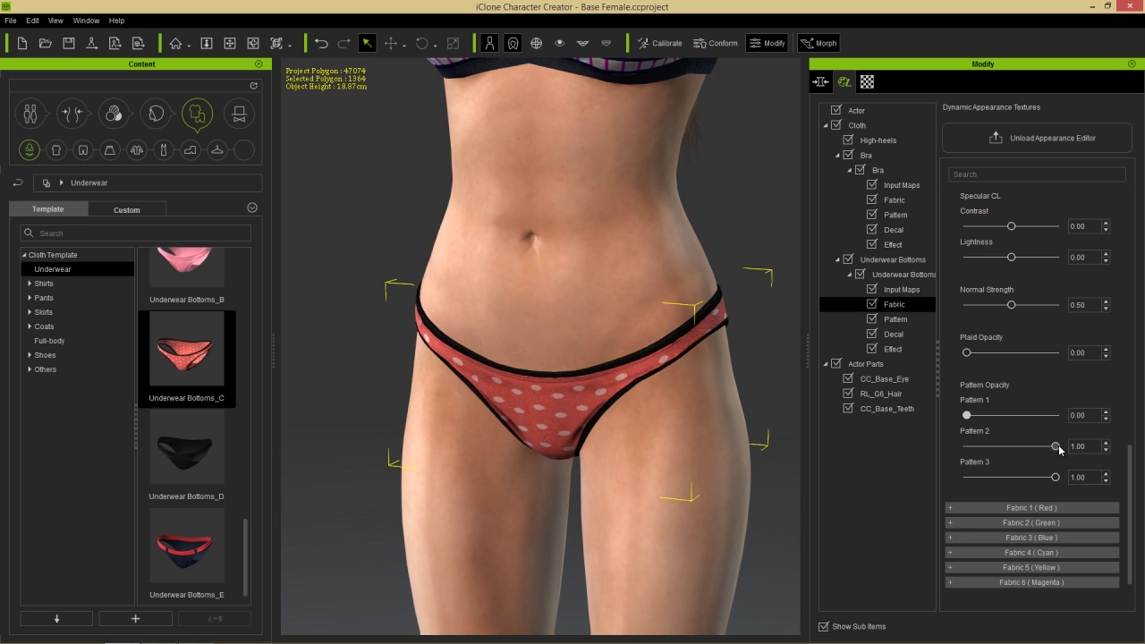
pyautogui.moveTo(1055, 446); pyautogui.dragTo(967, 447)
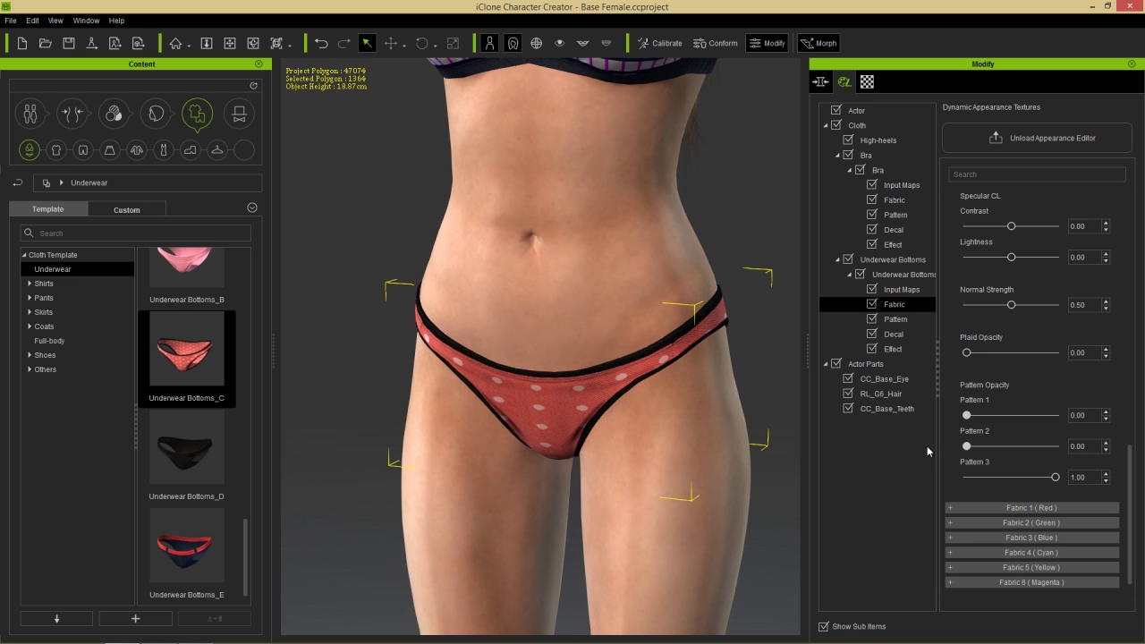
pyautogui.moveTo(1055, 477)
pyautogui.mouseDown()
pyautogui.moveTo(954, 488)
pyautogui.moveTo(1073, 480)
pyautogui.mouseUp()
# Step: Try the Houndstooth type for the underwear bottoms' Pattern 3 and settle on Maple Leaf
pyautogui.click(902, 320)
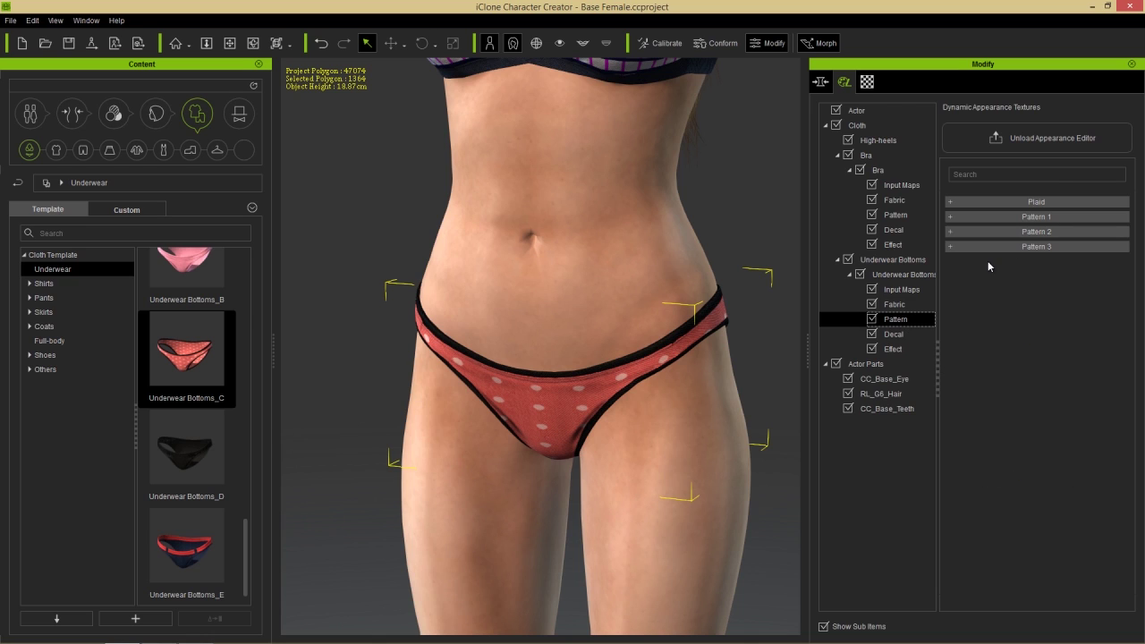
pyautogui.click(992, 247)
pyautogui.moveTo(1127, 275); pyautogui.dragTo(1126, 329)
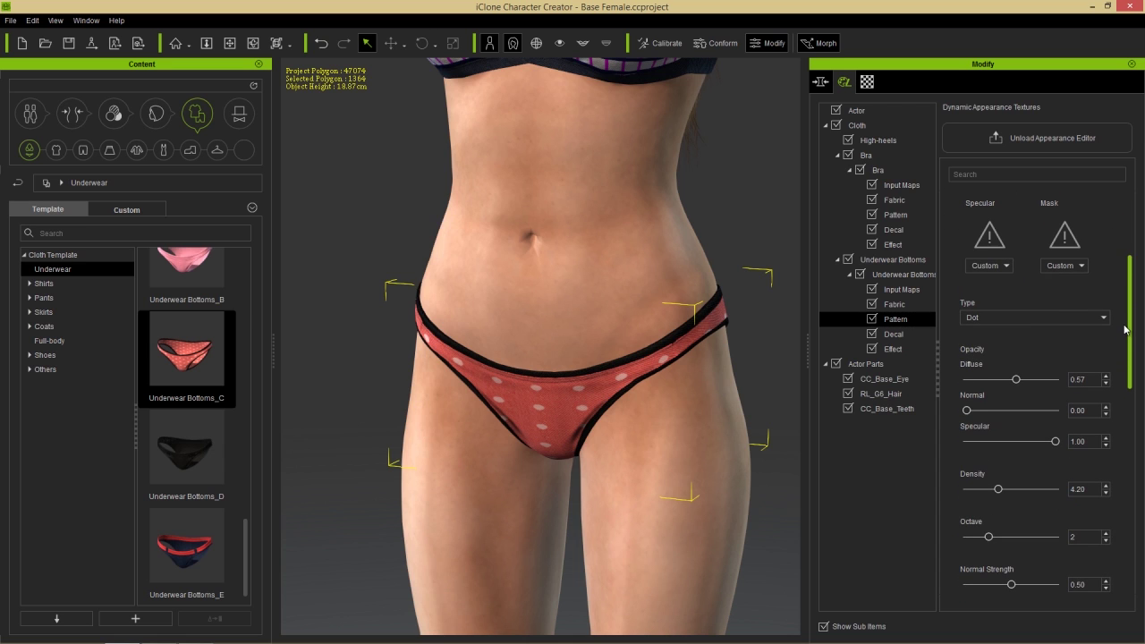
pyautogui.click(1003, 313)
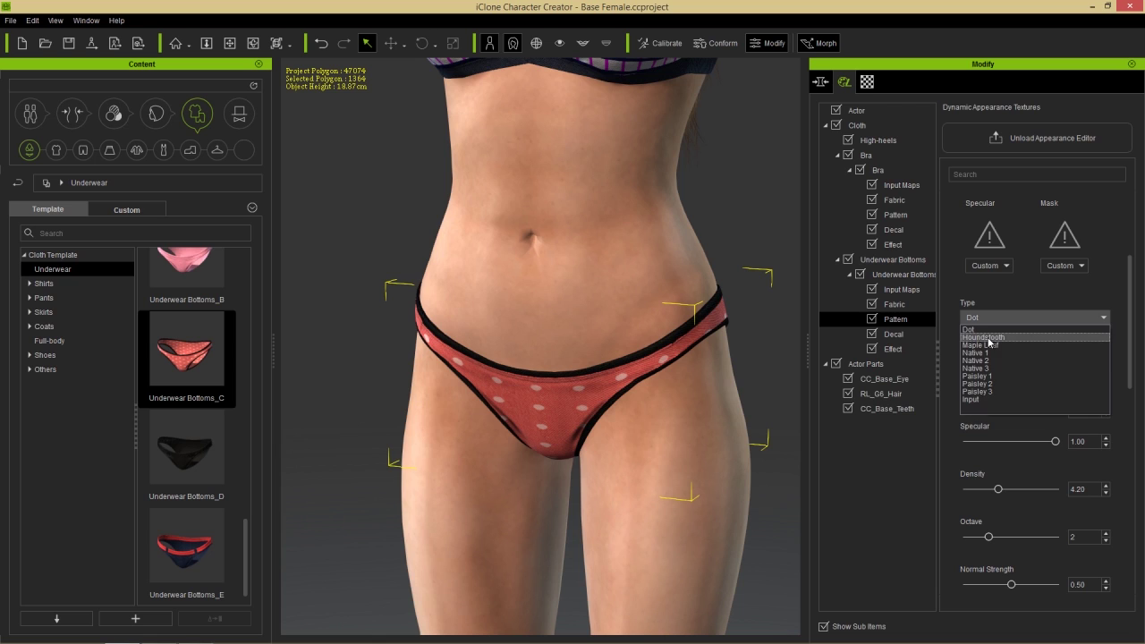
pyautogui.click(988, 333)
pyautogui.click(989, 320)
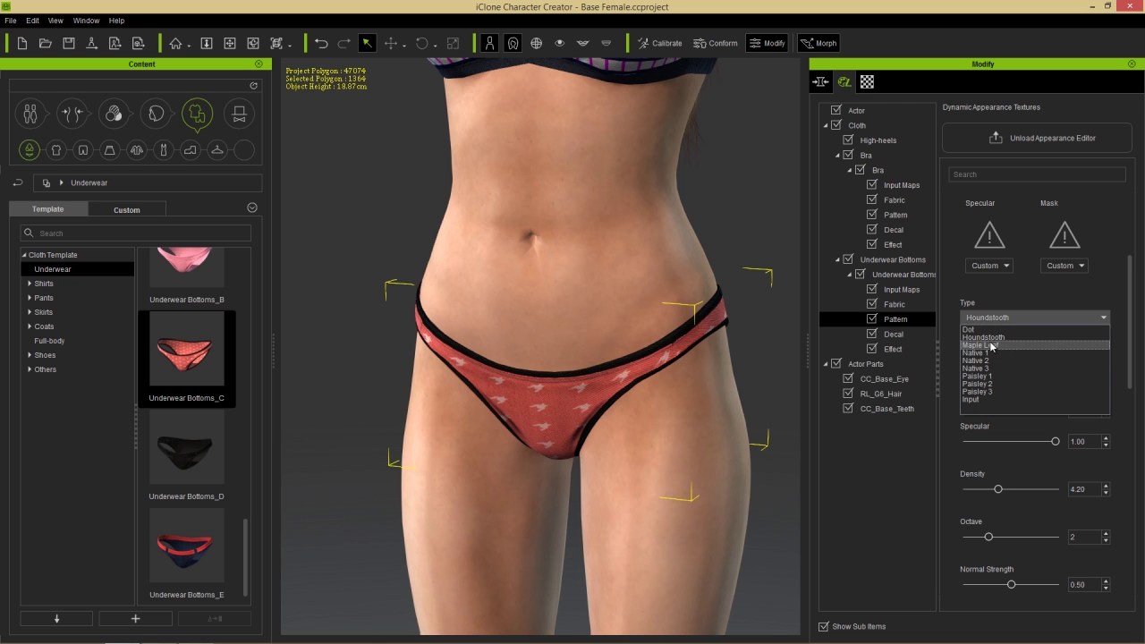
pyautogui.click(992, 346)
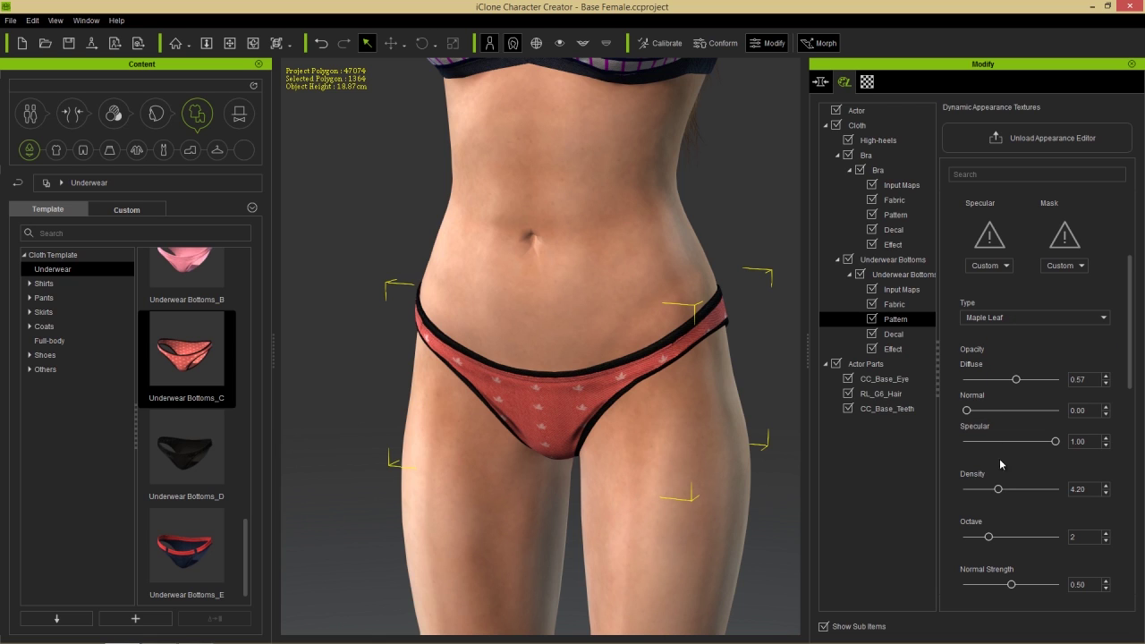
# Step: Set the W&H scale of the underwear bottoms' Pattern 3 to 1.30
pyautogui.moveTo(1127, 349); pyautogui.dragTo(1125, 505)
pyautogui.moveTo(986, 444); pyautogui.dragTo(1008, 443)
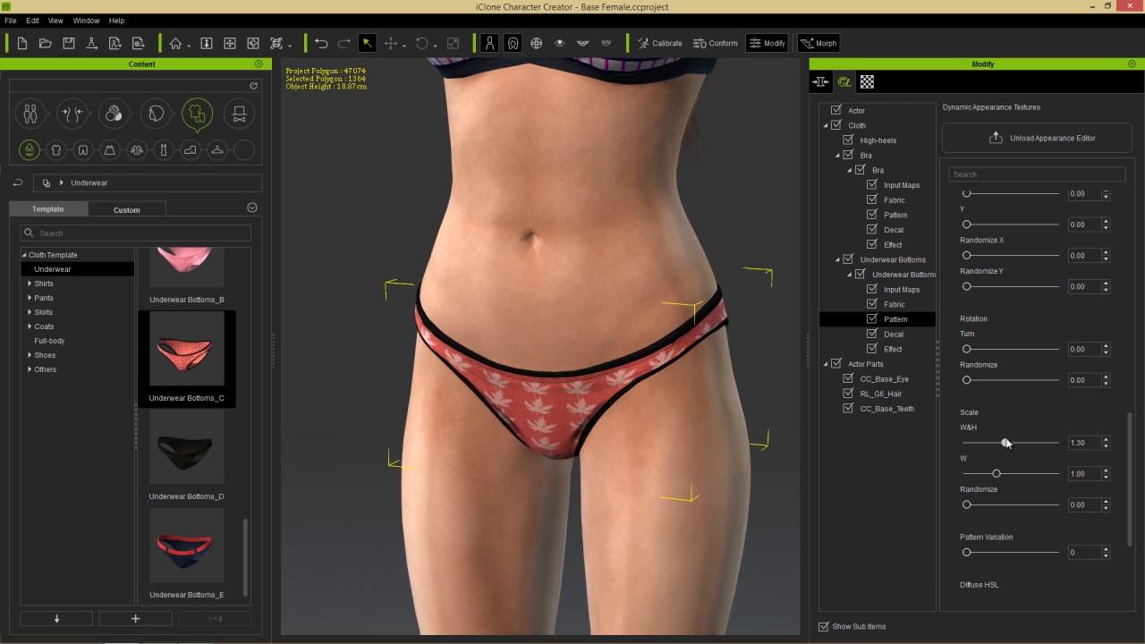
pyautogui.scroll(-3, 1128, 448)
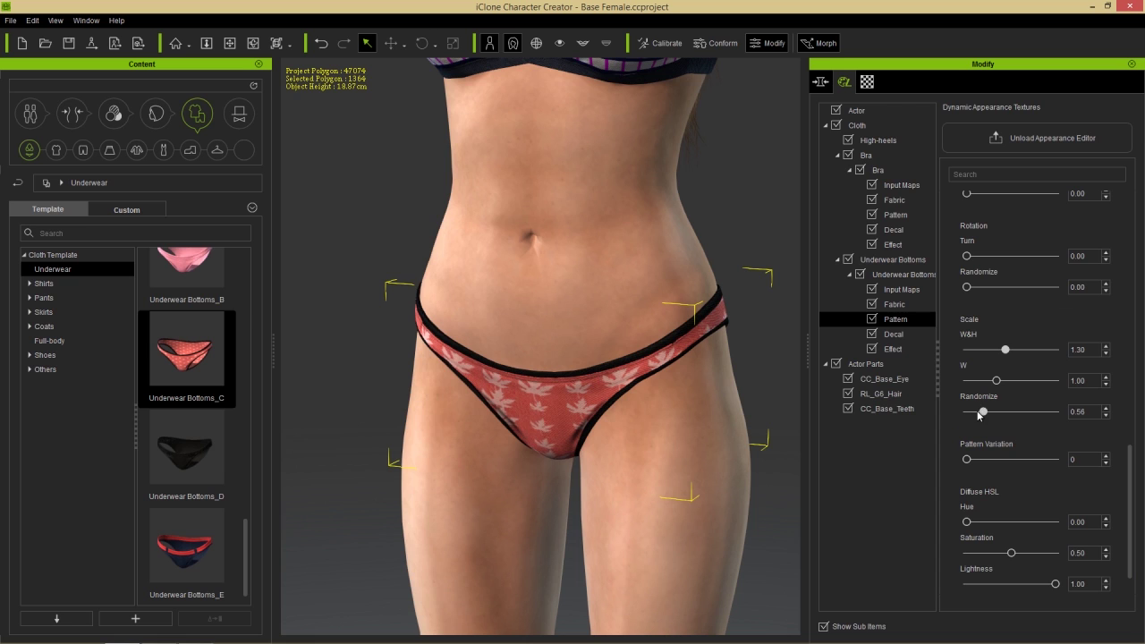
pyautogui.moveTo(1126, 501); pyautogui.dragTo(1128, 249)
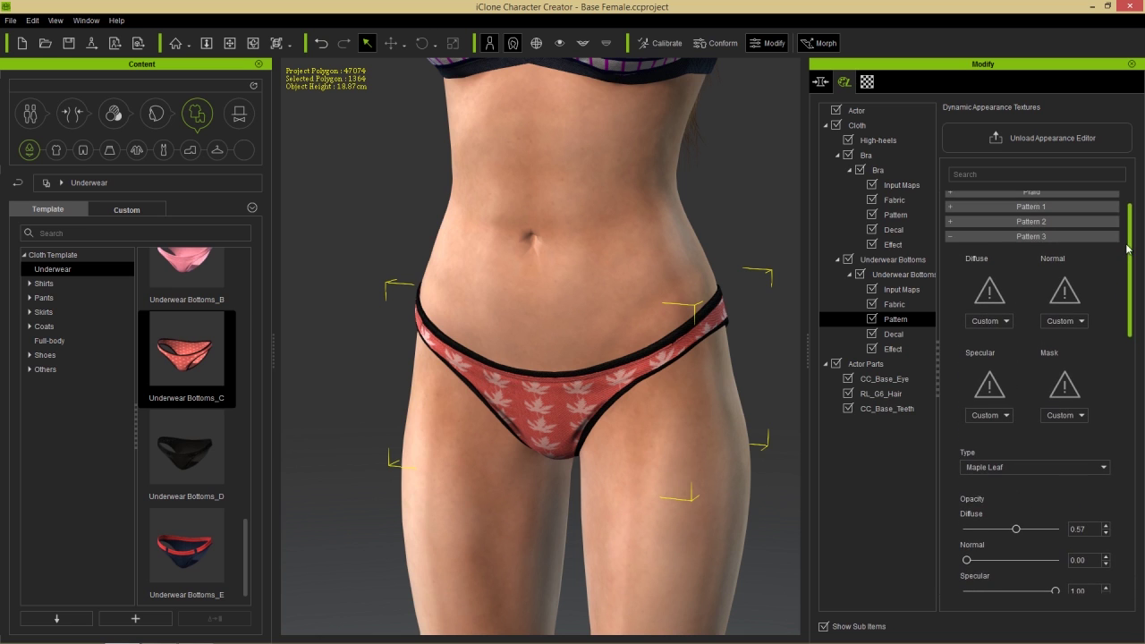
pyautogui.click(951, 238)
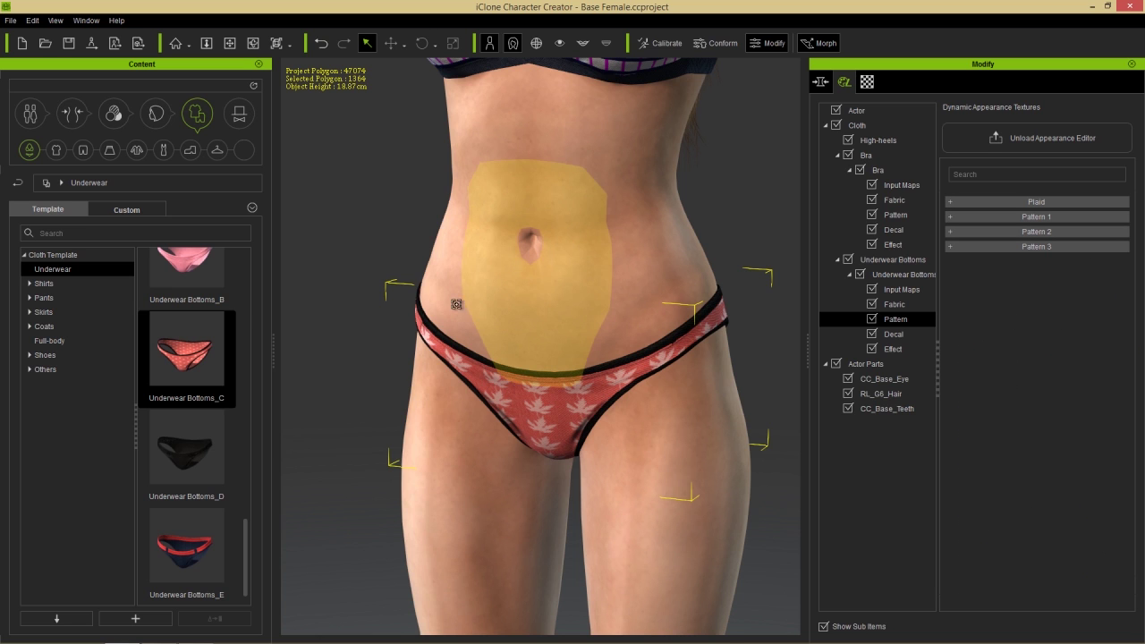
# Step: Add Mini Skirt_D from the Essential Clothing skirts to the character and activate the Appearance Editor for it
pyautogui.scroll(-4, 486, 348)
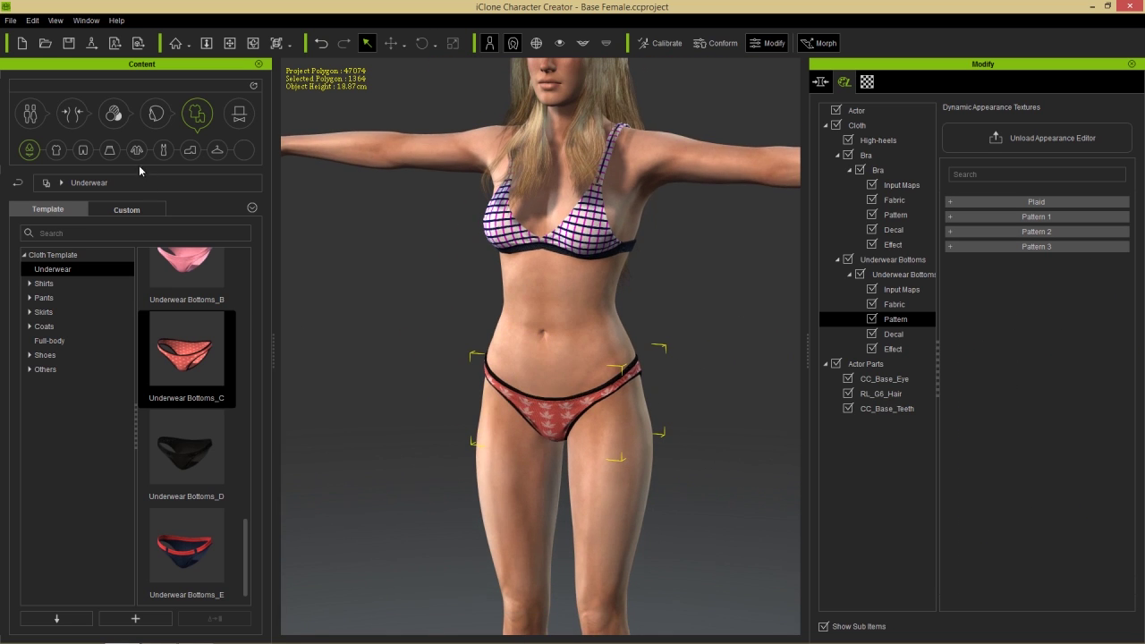
pyautogui.click(110, 151)
pyautogui.doubleClick(54, 313)
pyautogui.click(75, 327)
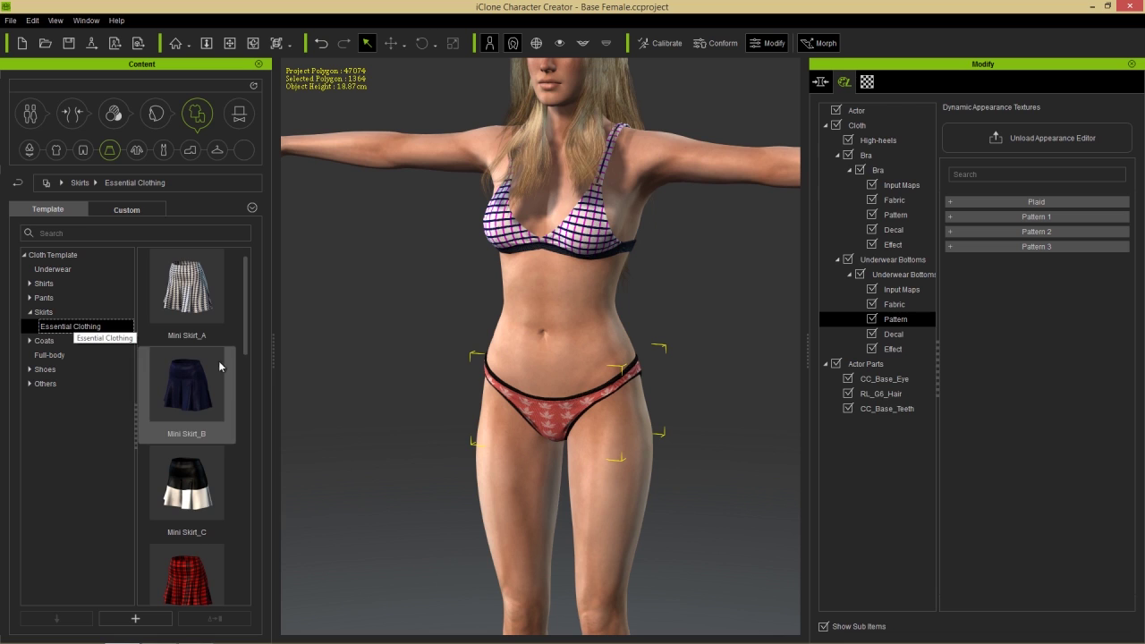
pyautogui.moveTo(246, 302); pyautogui.dragTo(251, 362)
pyautogui.doubleClick(197, 380)
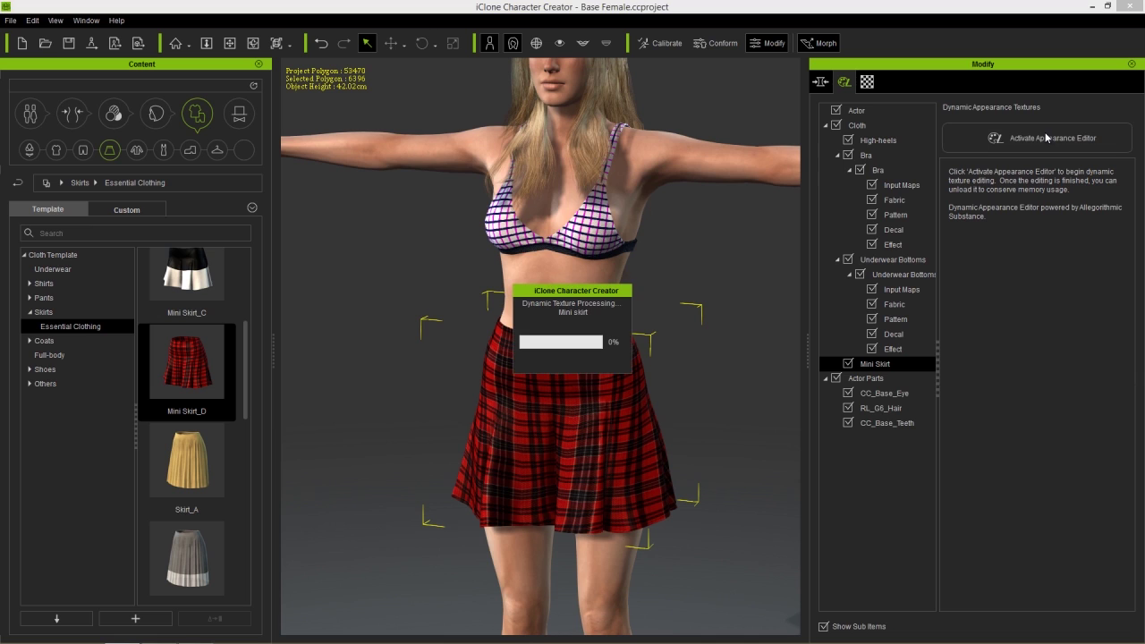
pyautogui.click(826, 364)
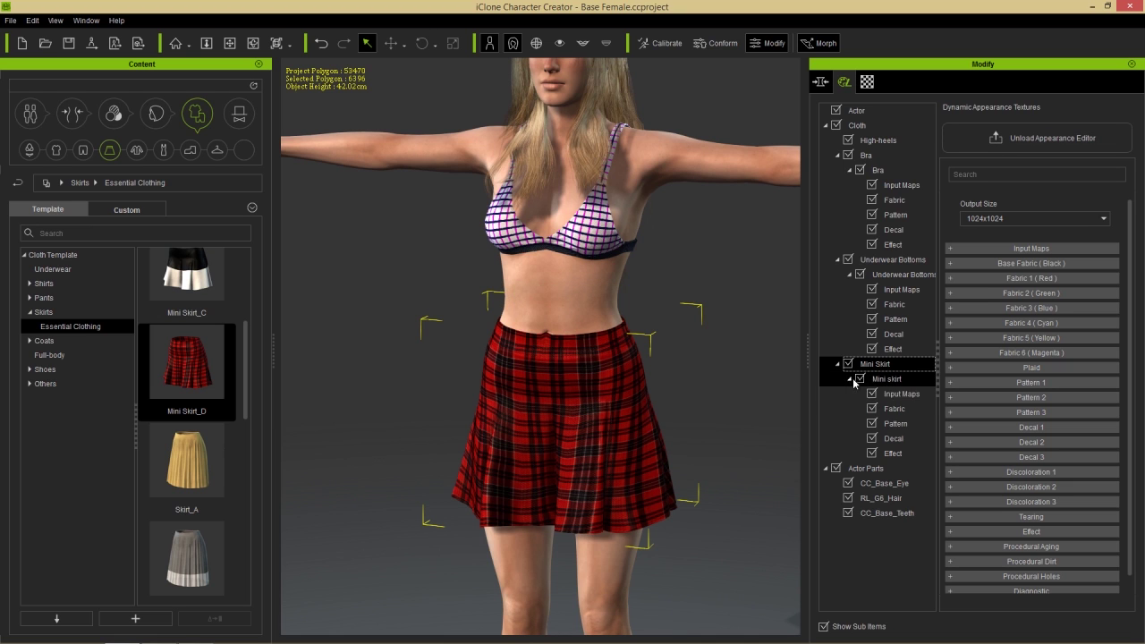
# Step: Preview the mini skirt's RGB Mask with the Diagnostic option, and switch the preview off again
pyautogui.click(849, 379)
pyautogui.click(899, 394)
pyautogui.click(1001, 218)
pyautogui.click(966, 233)
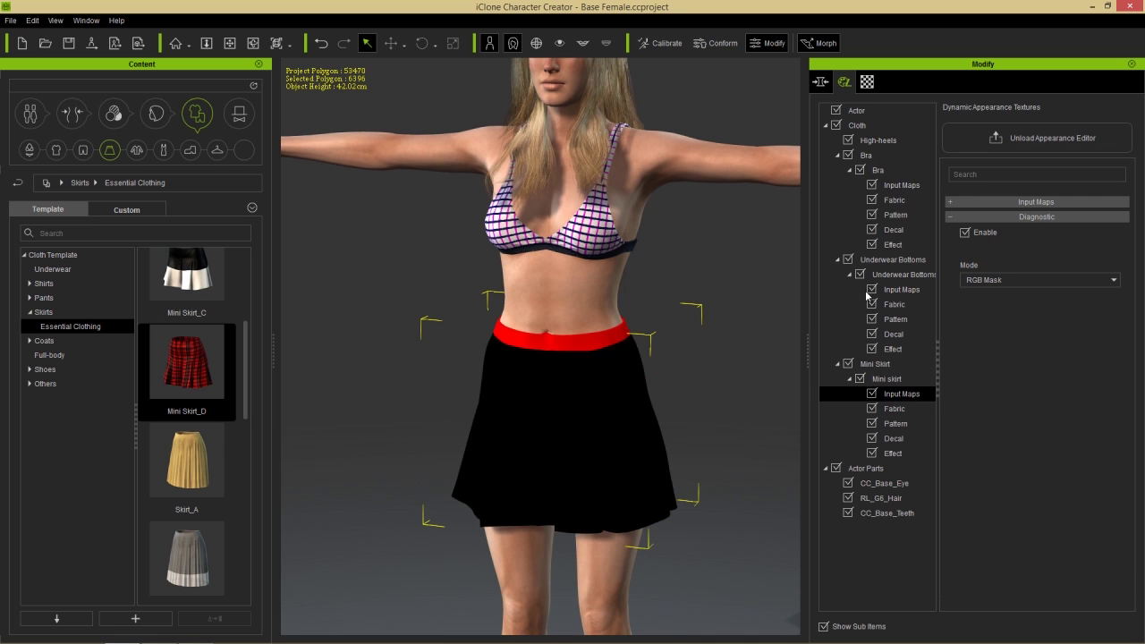
pyautogui.click(966, 233)
pyautogui.click(968, 218)
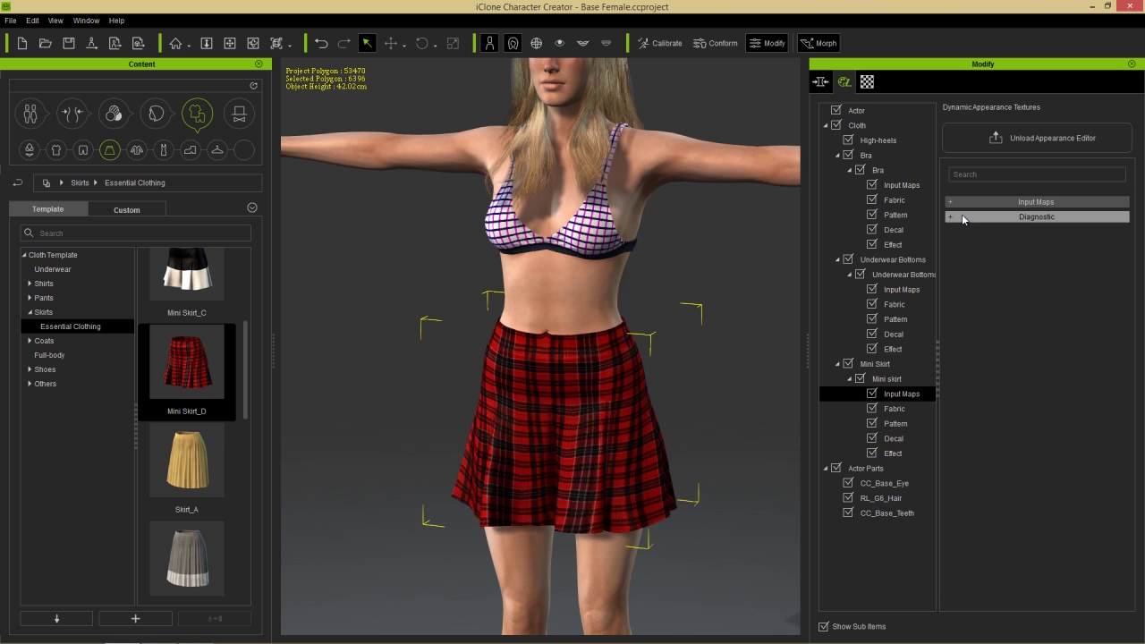
# Step: Test lowering the Pattern 1 opacity of the mini skirt's Base Fabric ( Black ), restore it, and view the skirt's Pattern 1 settings
pyautogui.click(893, 409)
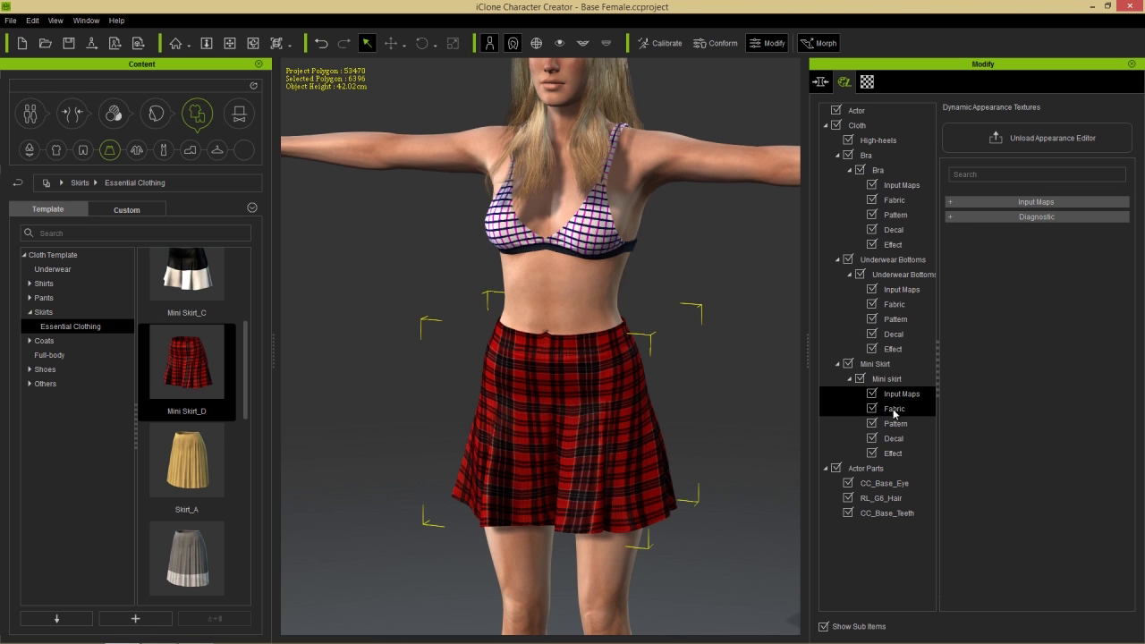
pyautogui.click(979, 204)
pyautogui.moveTo(1128, 273); pyautogui.dragTo(1126, 547)
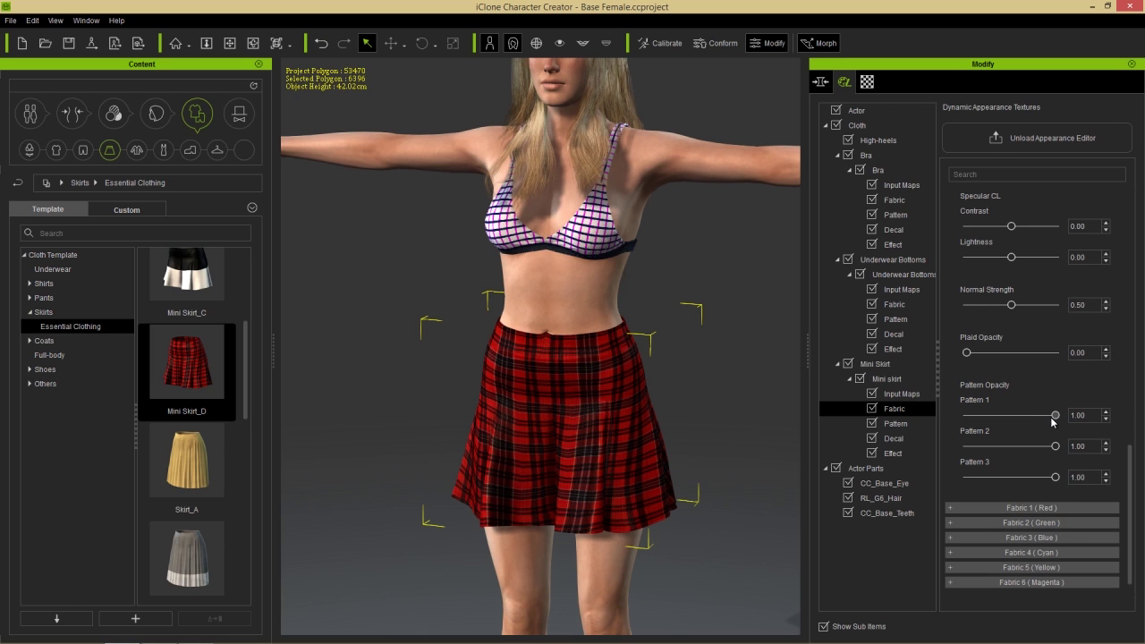
pyautogui.click(966, 420)
pyautogui.moveTo(995, 422); pyautogui.dragTo(1071, 416)
pyautogui.click(904, 425)
pyautogui.click(989, 216)
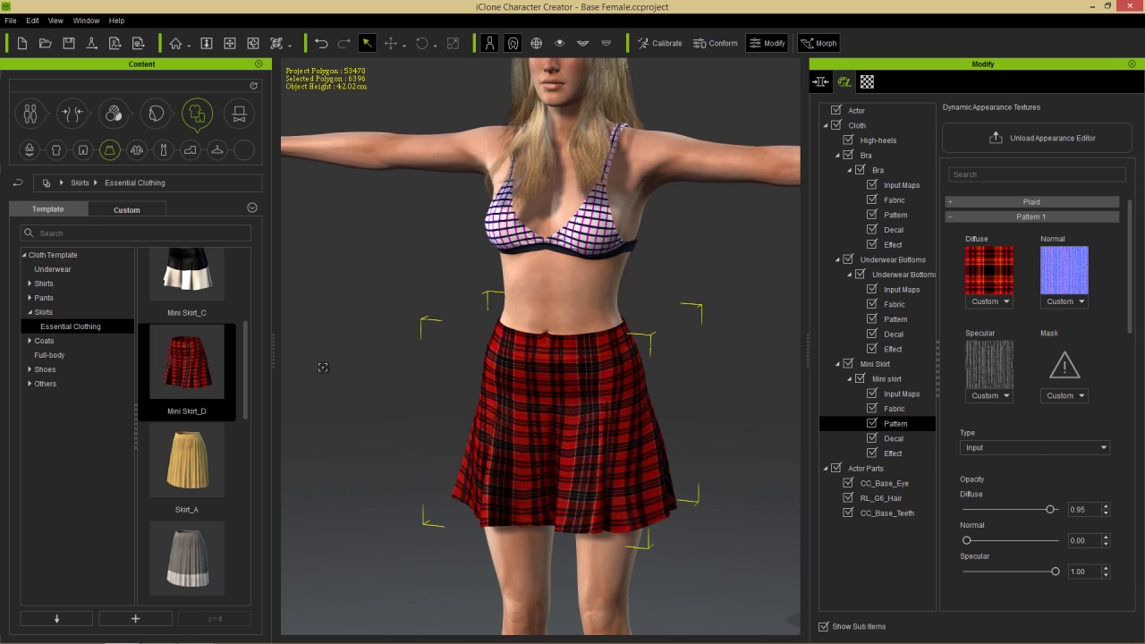
# Step: Replace the mini skirt with Skirt_C from the Essential Clothing skirts
pyautogui.scroll(-3, 238, 421)
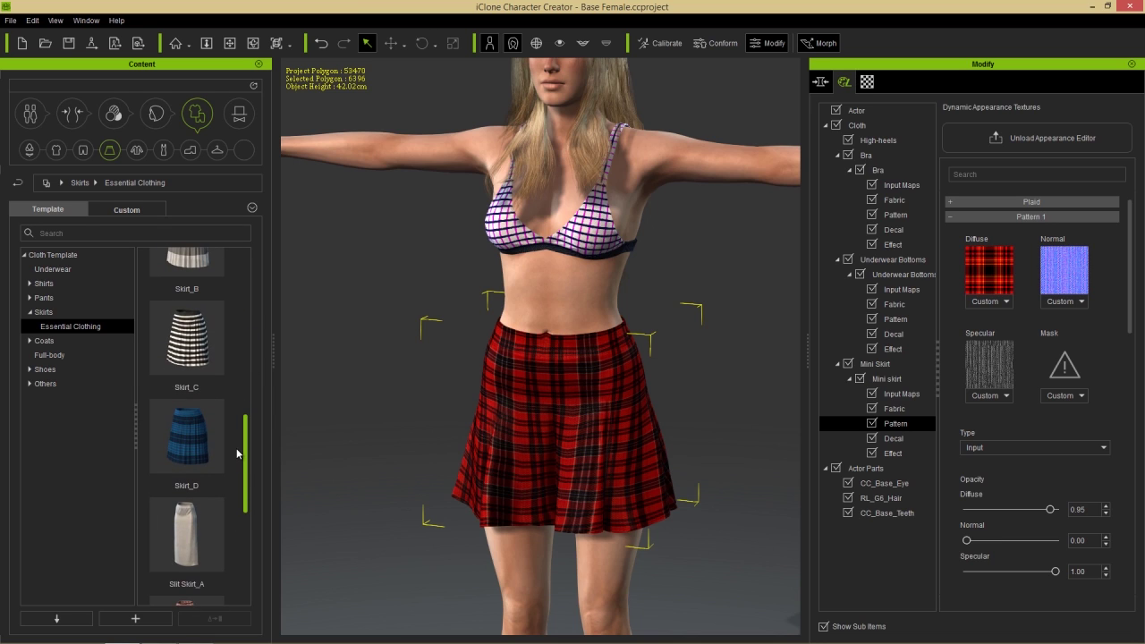
pyautogui.moveTo(195, 374); pyautogui.dragTo(375, 379)
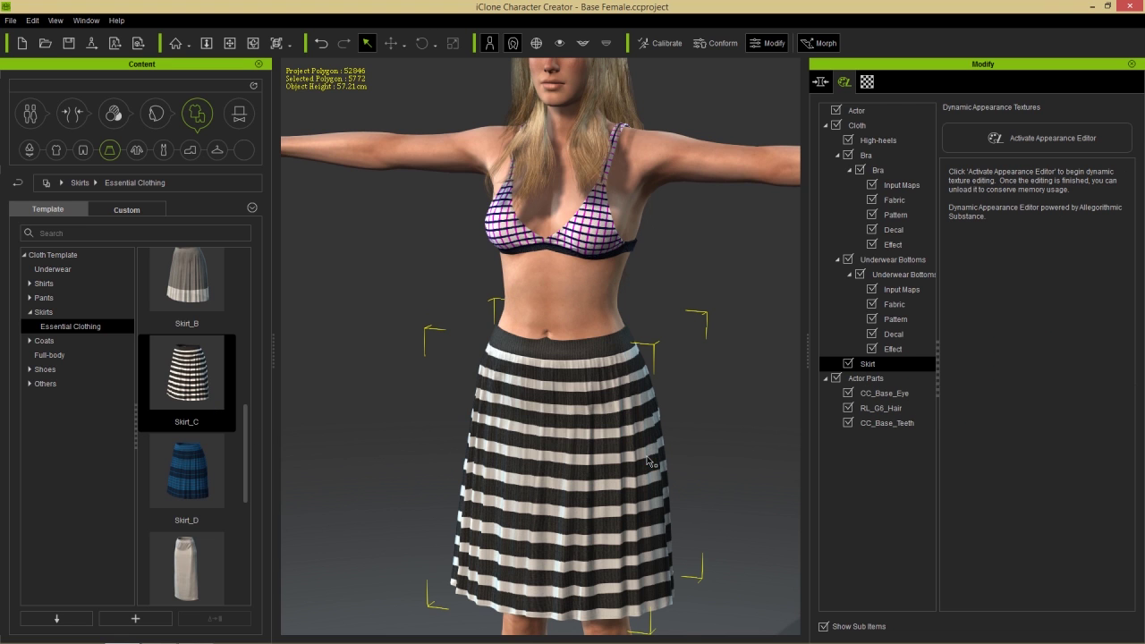
pyautogui.scroll(-3, 550, 419)
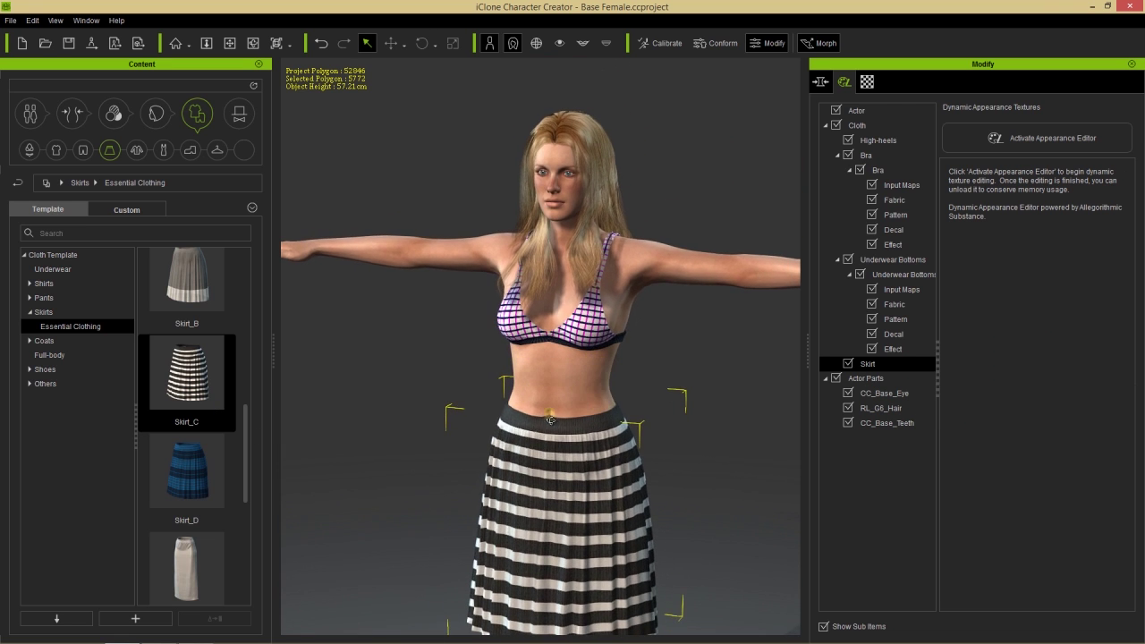
# Step: Add Camisole_A from the Essential Clothing shirts to the character
pyautogui.click(45, 284)
pyautogui.click(69, 298)
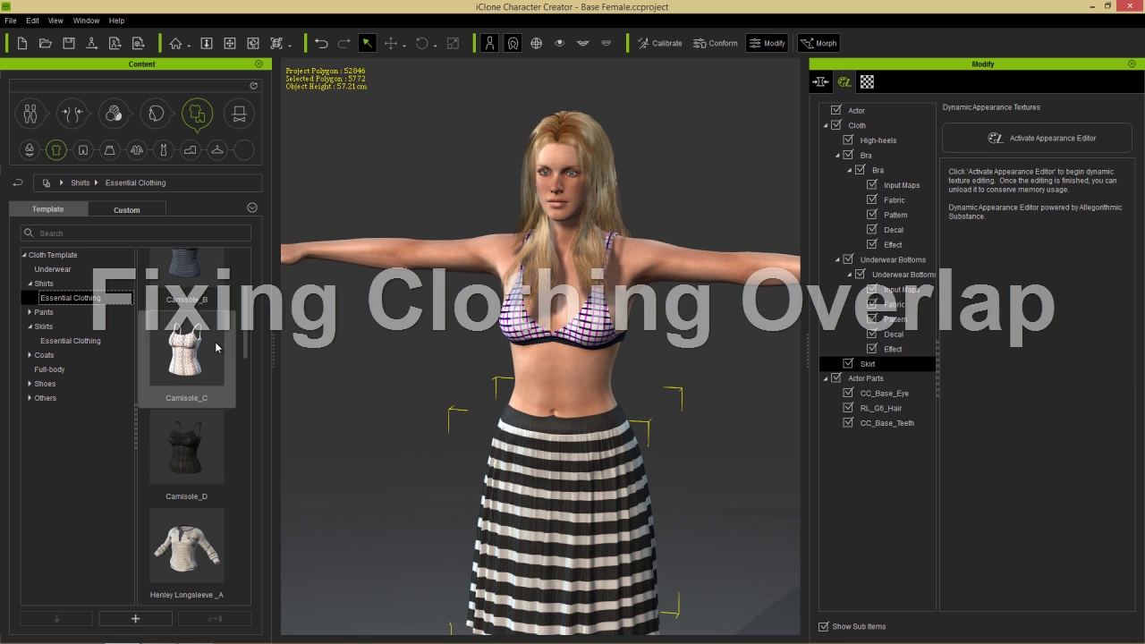
pyautogui.scroll(3, 216, 347)
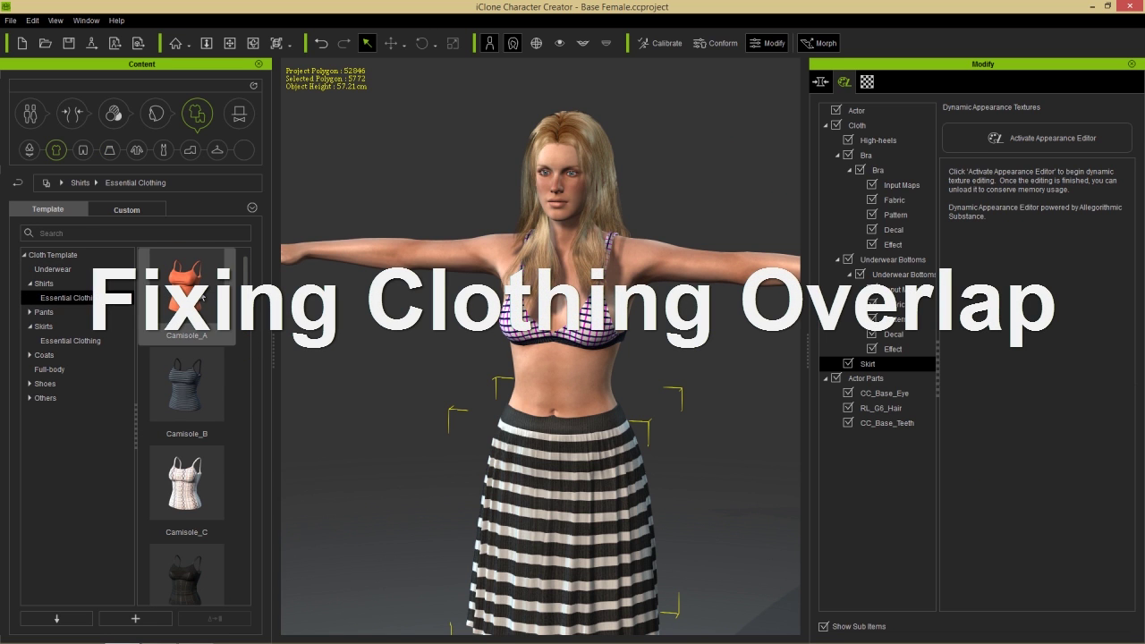
pyautogui.doubleClick(203, 298)
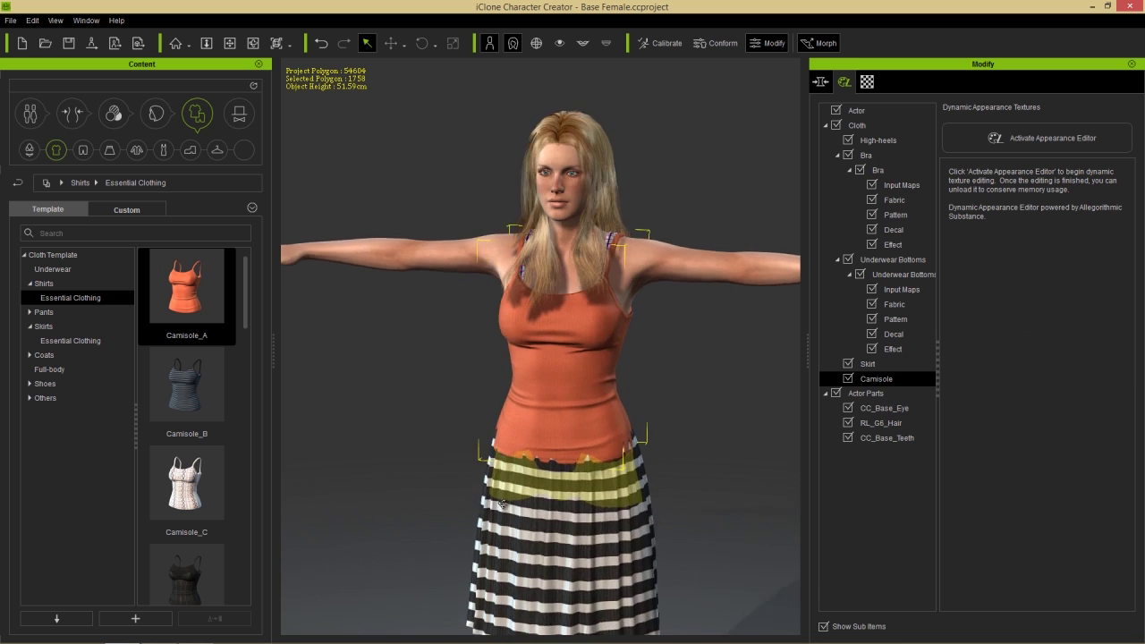
# Step: Conform the camisole over the skirt by calculating the collision, and set its Increase Size to 0.08
pyautogui.scroll(5, 665, 530)
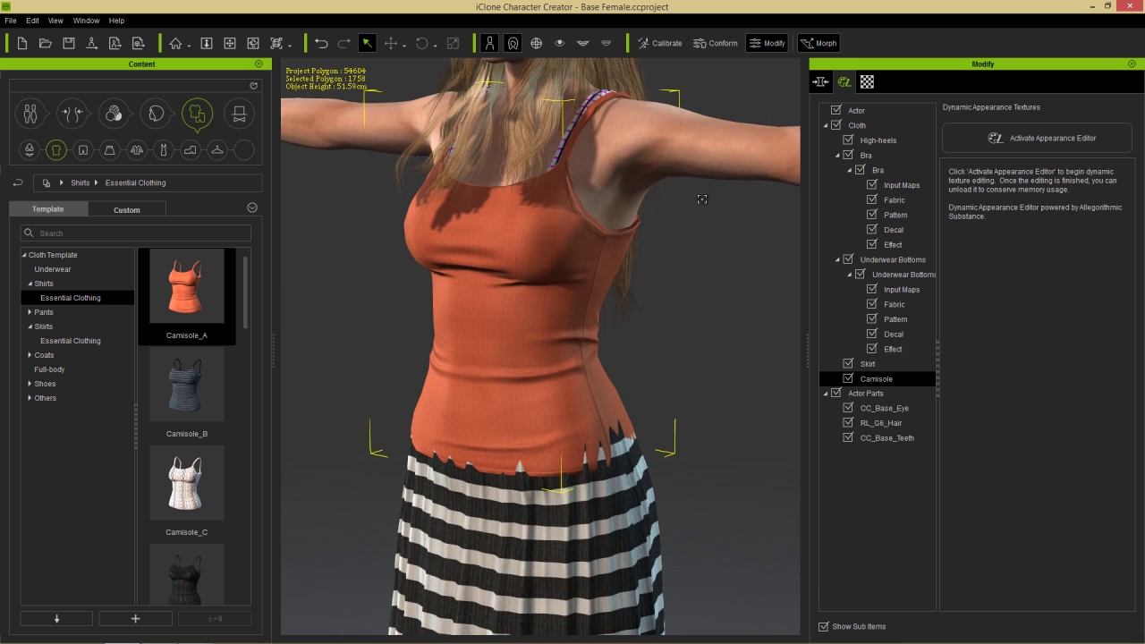
pyautogui.click(723, 44)
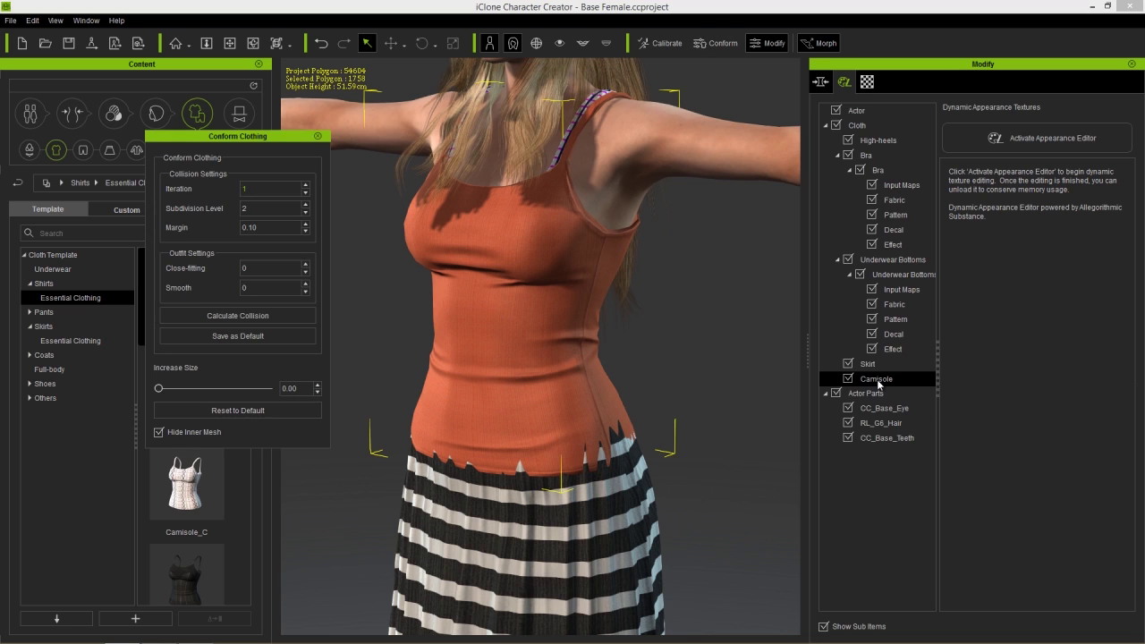
pyautogui.click(253, 316)
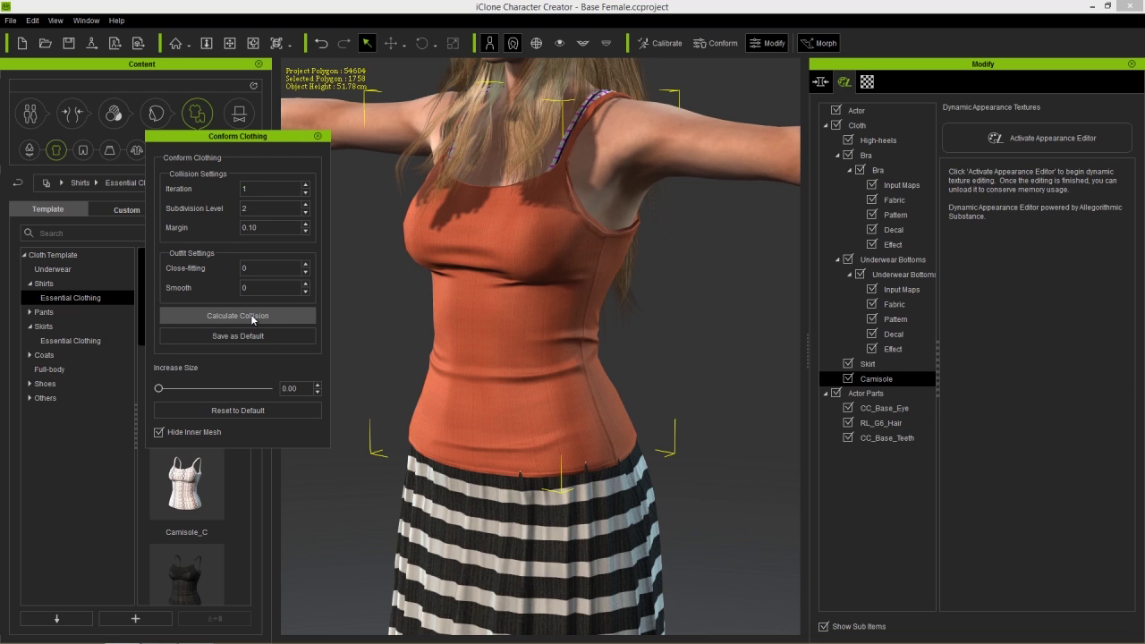
pyautogui.click(253, 317)
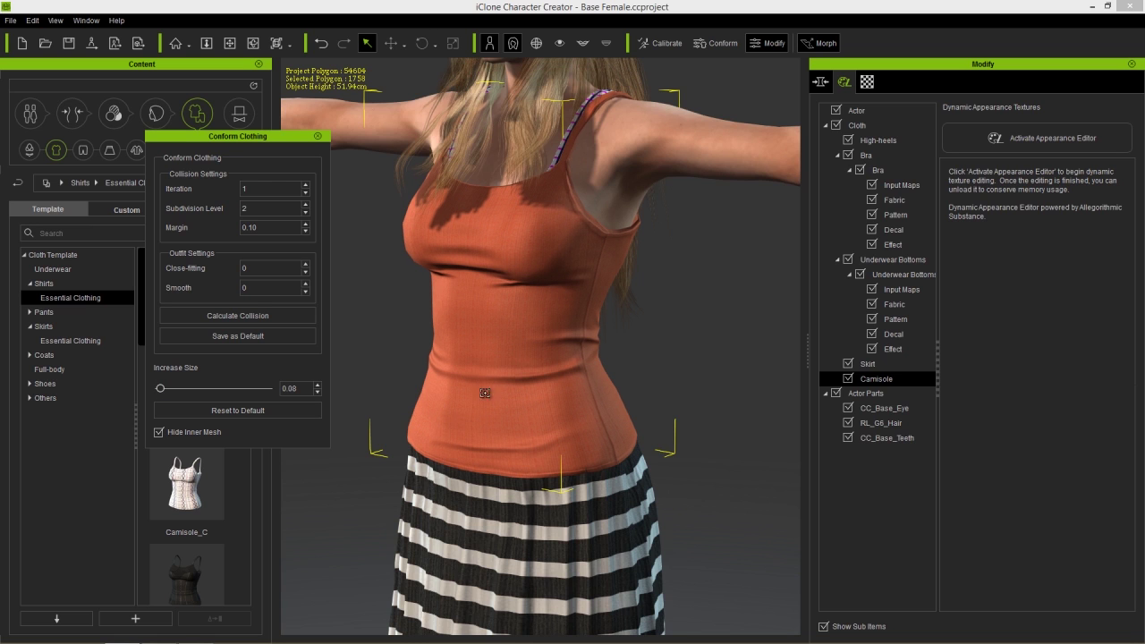
pyautogui.moveTo(437, 342); pyautogui.dragTo(670, 352, button='right')
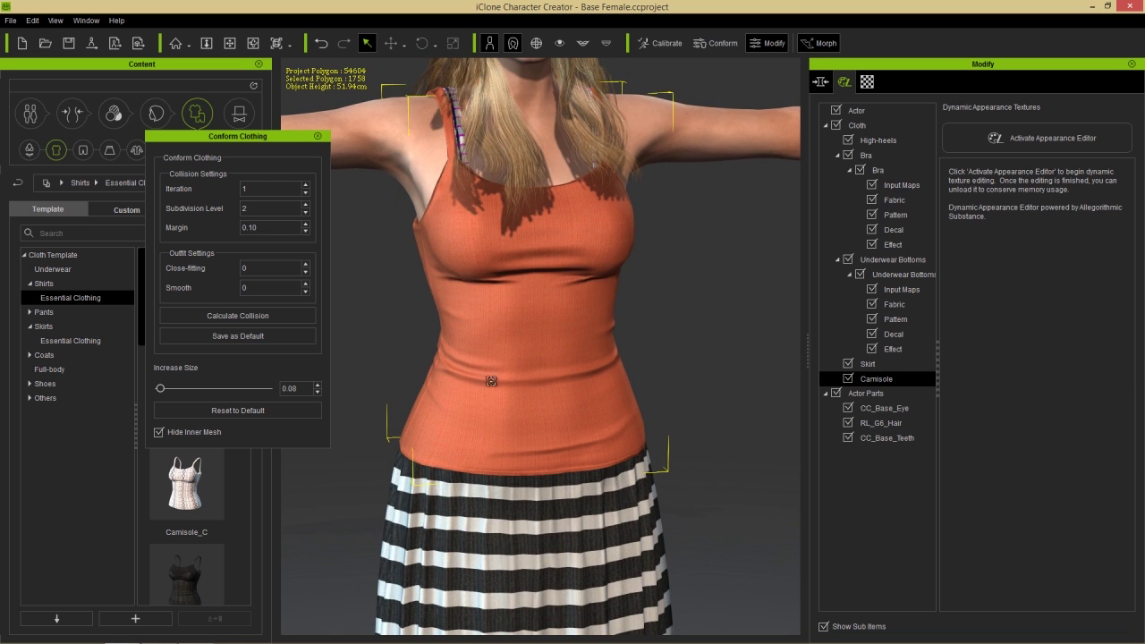
pyautogui.moveTo(463, 417); pyautogui.dragTo(514, 428, button='right')
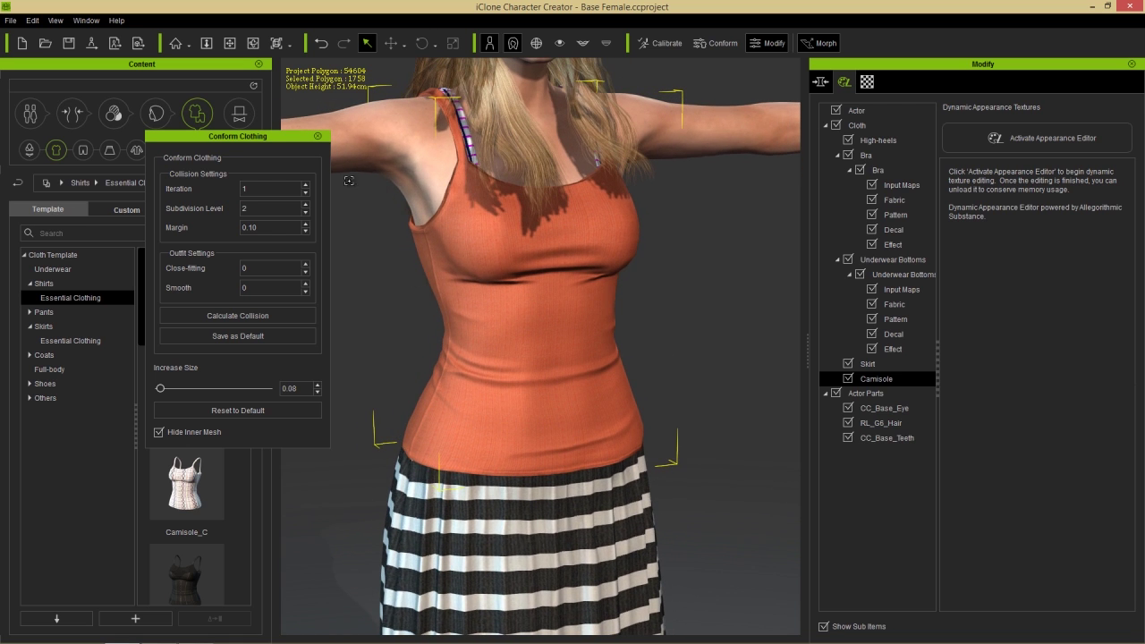
pyautogui.click(317, 136)
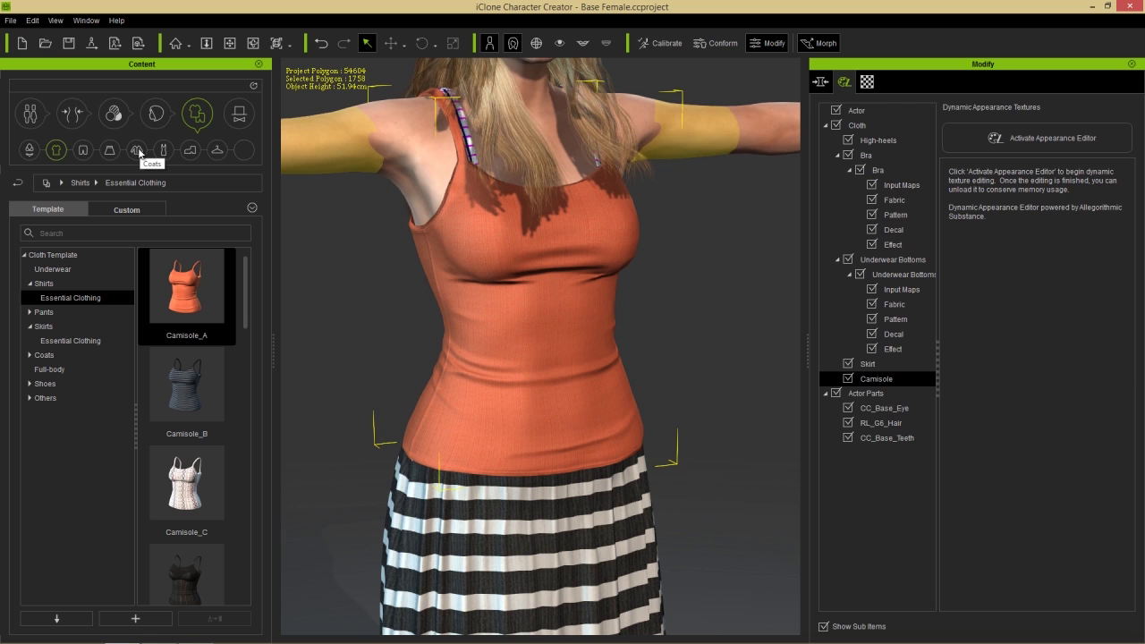
# Step: Add Cardigan_B from the Essential Clothing coats to the character
pyautogui.click(139, 152)
pyautogui.click(71, 370)
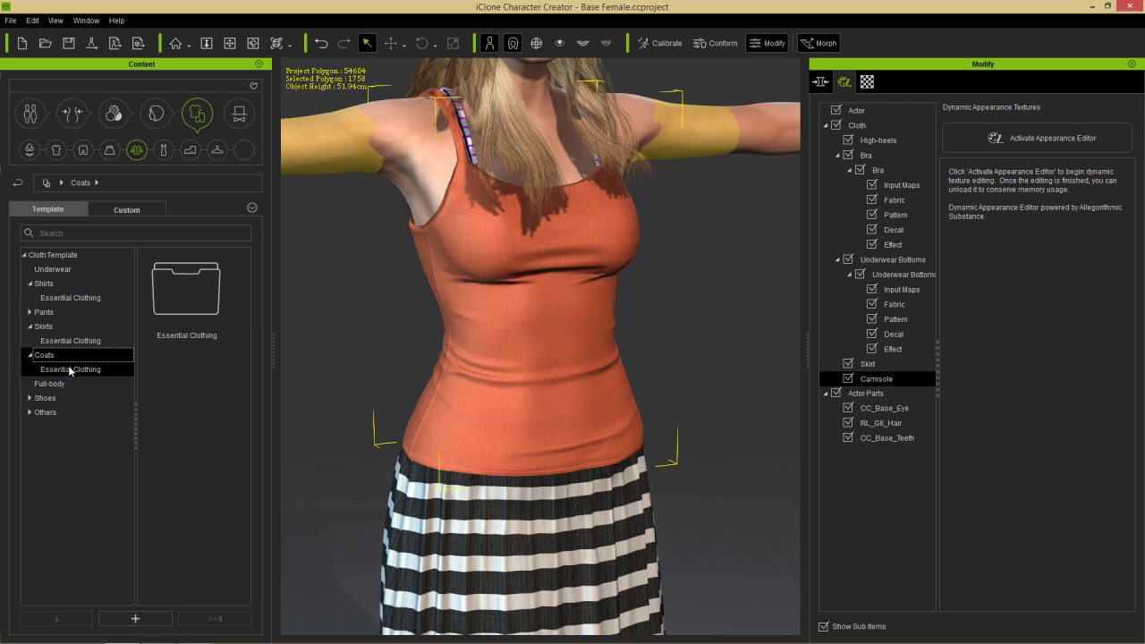
pyautogui.moveTo(247, 333); pyautogui.dragTo(248, 470)
pyautogui.doubleClick(195, 331)
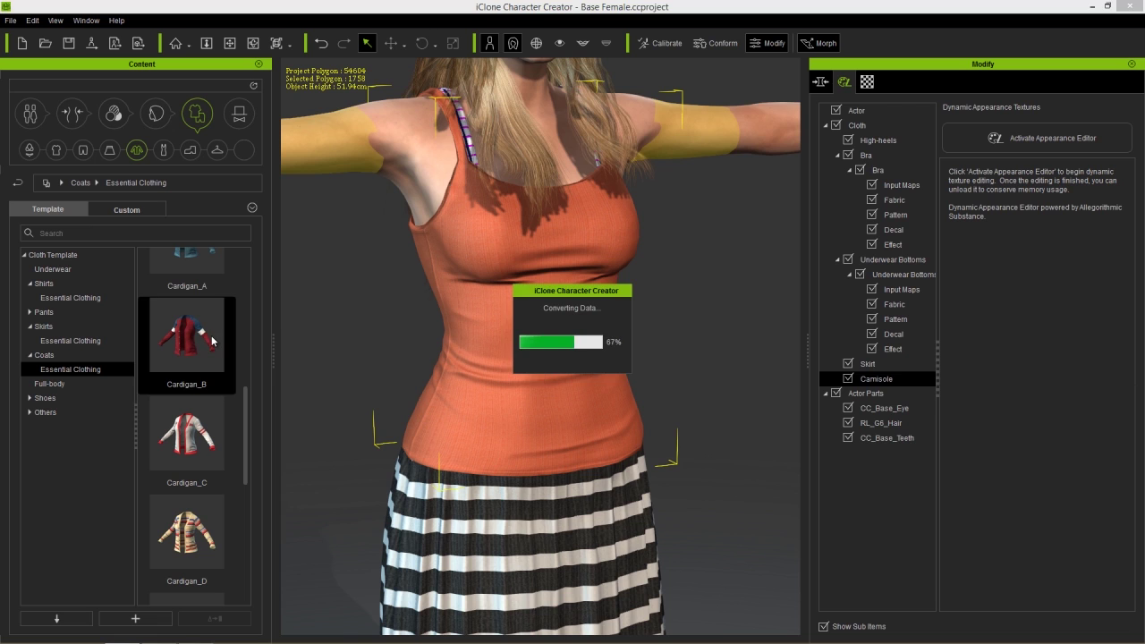
# Step: Conform the cardigan over the other clothing by calculating the collision, and set its Increase Size to 0.17
pyautogui.click(723, 44)
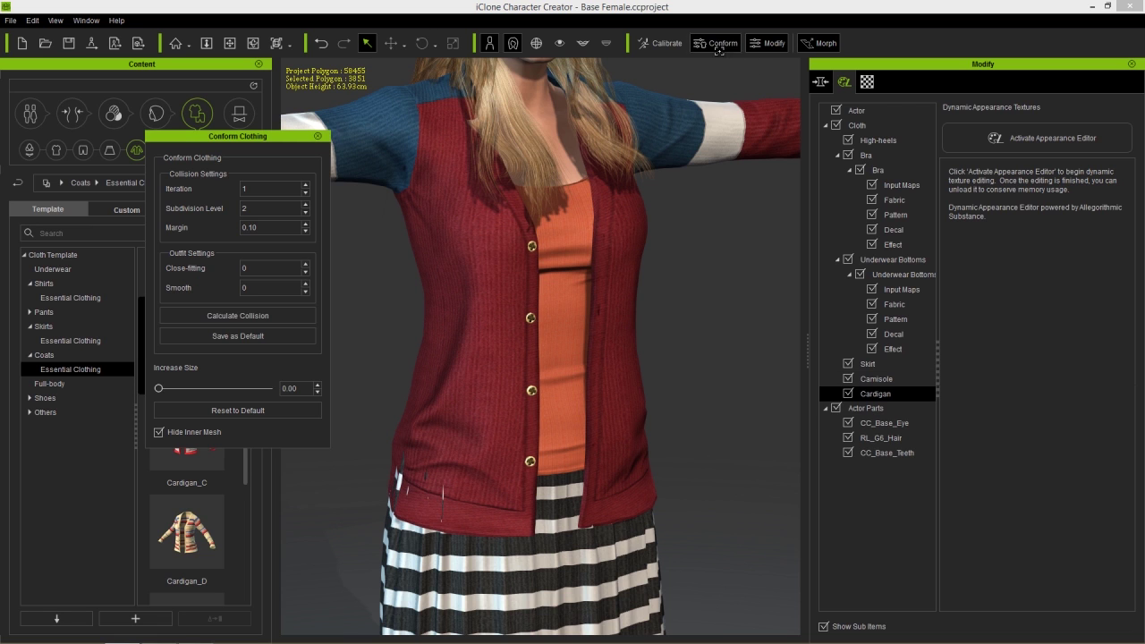
pyautogui.click(262, 320)
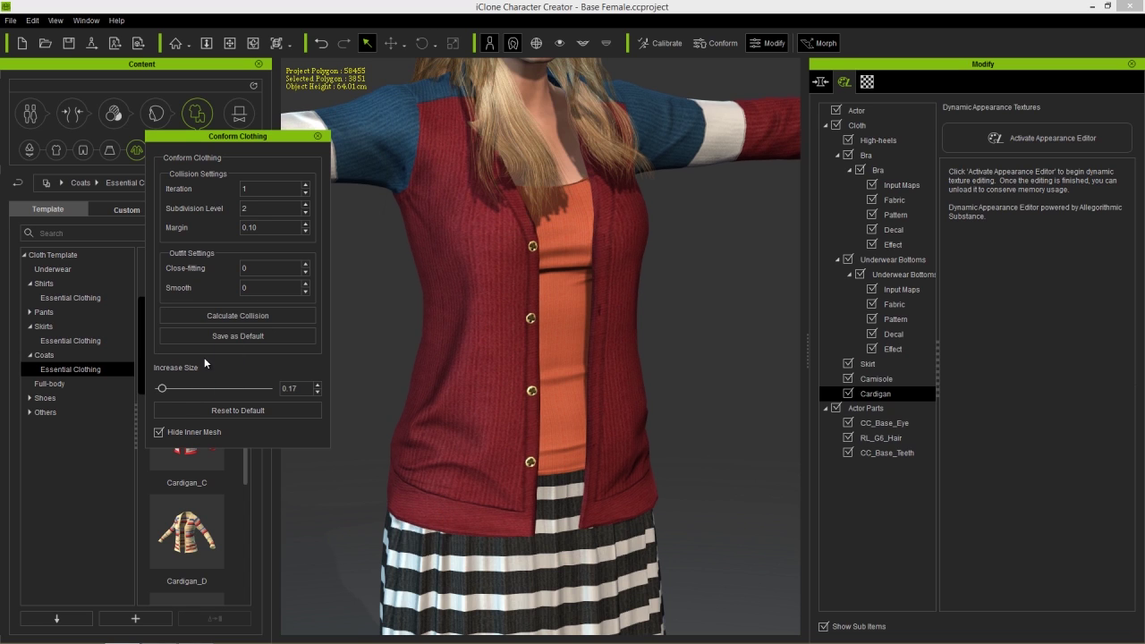
pyautogui.click(317, 136)
# Step: Activate the Appearance Editor for the cardigan and enable its Diagnostic preview in RGB Mask mode
pyautogui.moveTo(573, 214); pyautogui.dragTo(570, 332, button='middle')
pyautogui.scroll(-3, 570, 332)
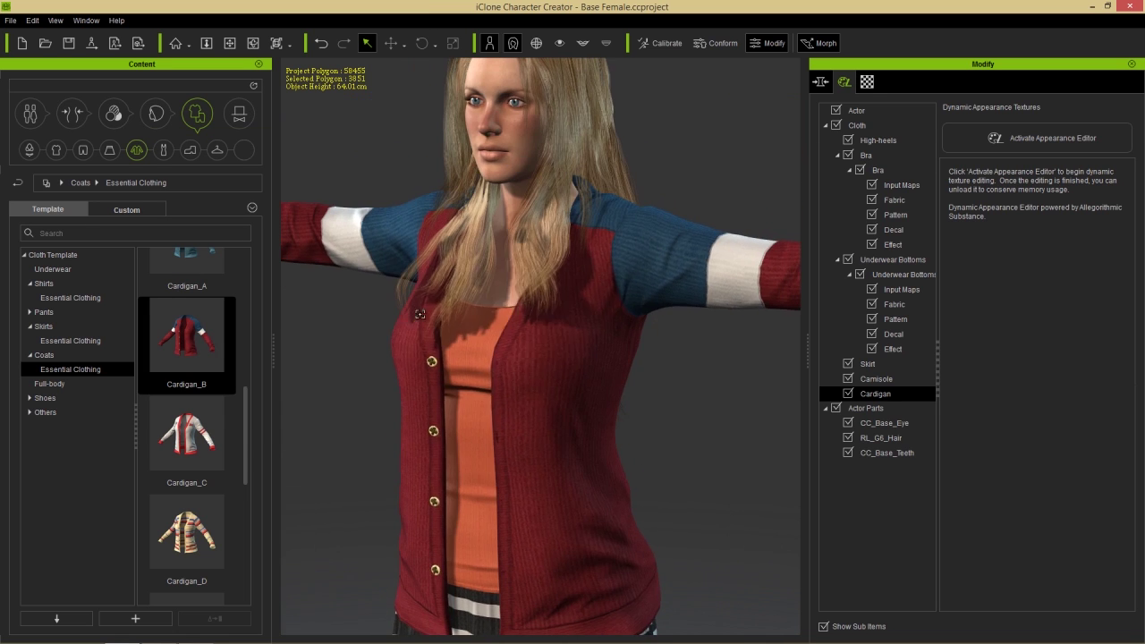
pyautogui.moveTo(570, 331); pyautogui.dragTo(557, 290, button='right')
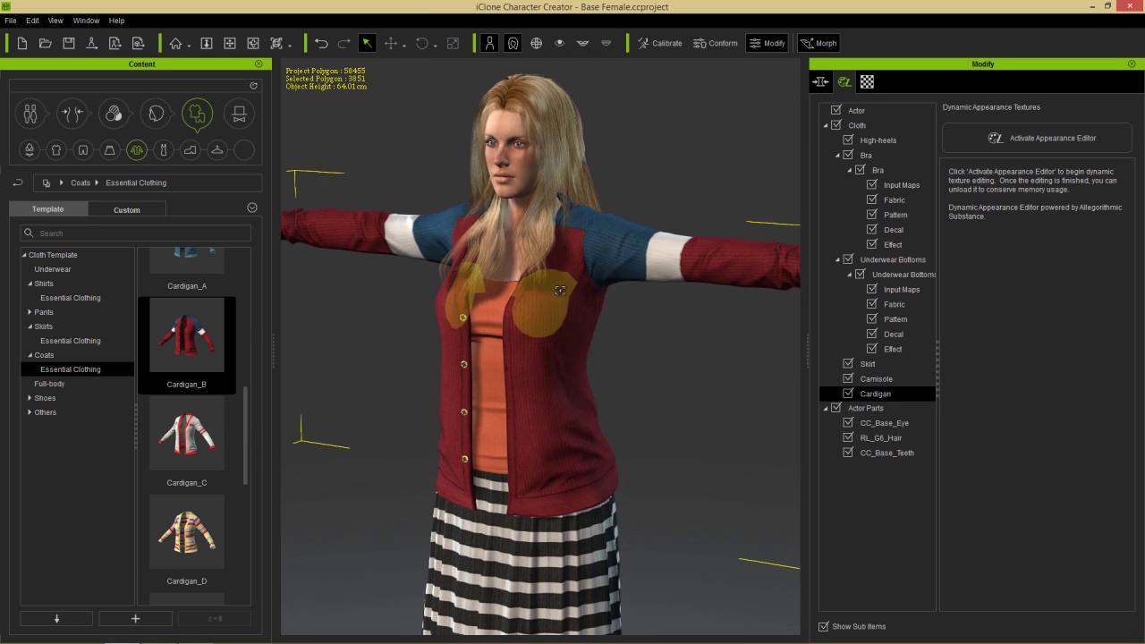
pyautogui.click(1034, 143)
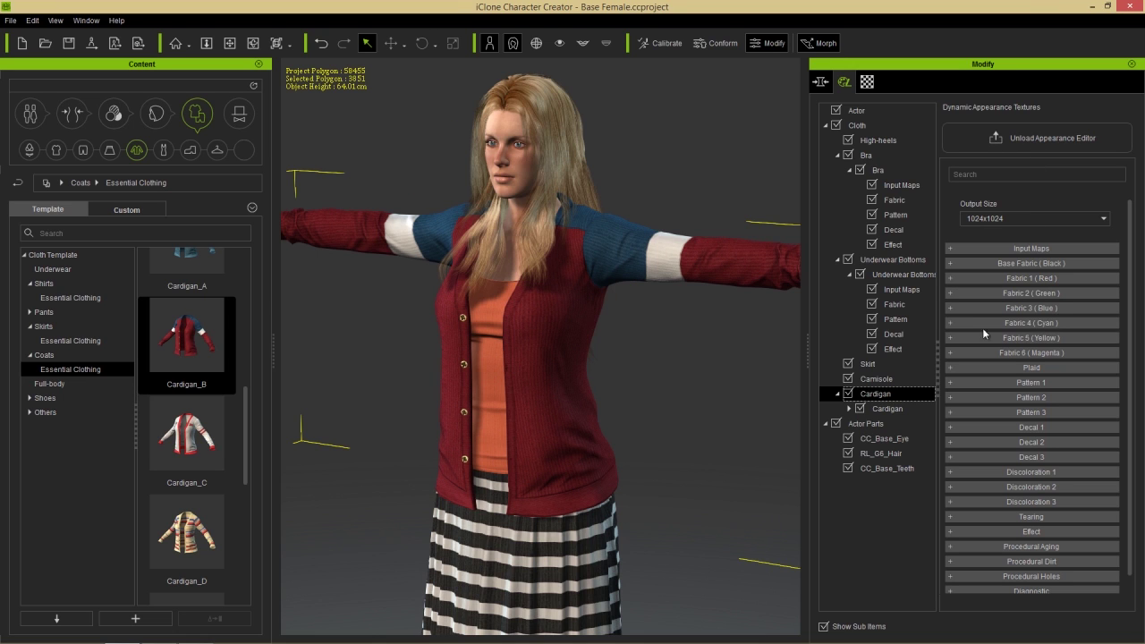
pyautogui.click(849, 409)
pyautogui.click(895, 423)
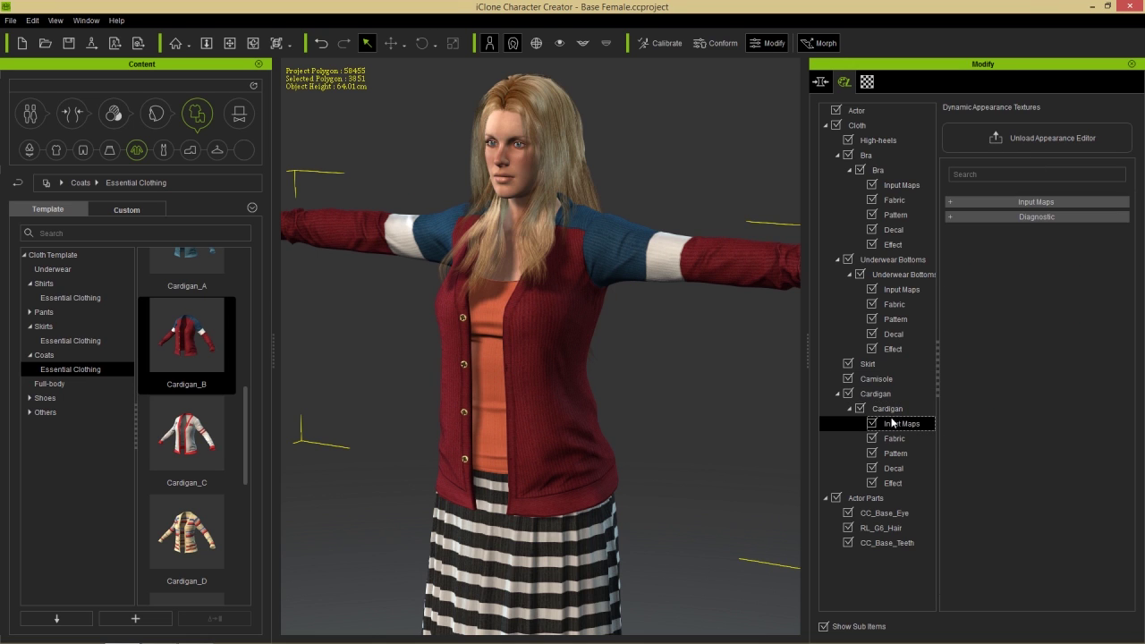
pyautogui.click(995, 217)
pyautogui.click(988, 233)
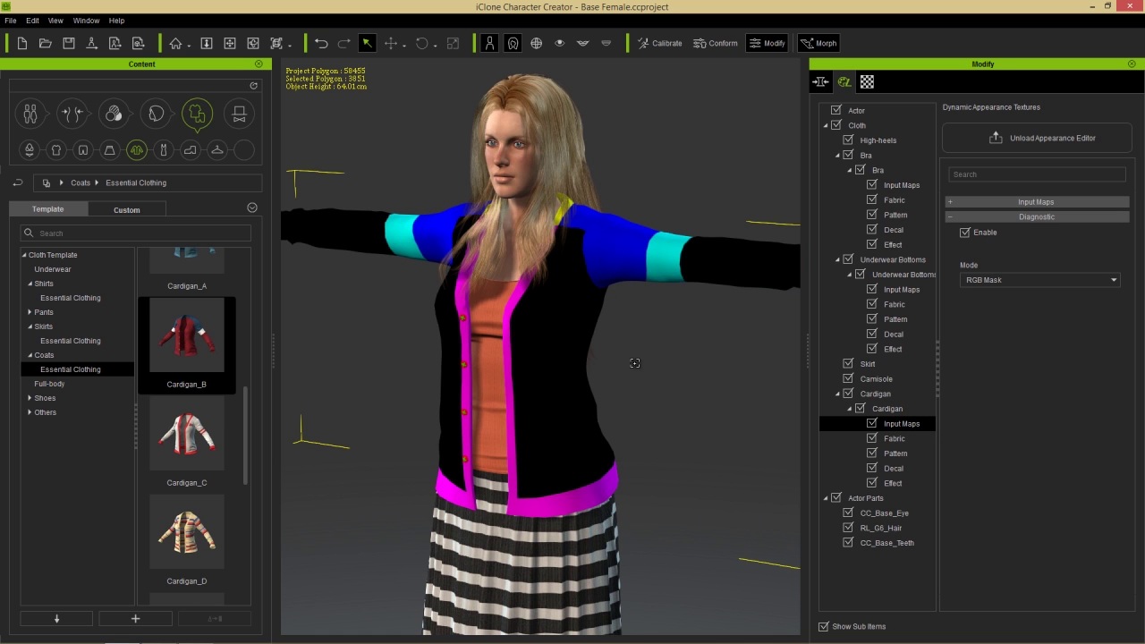
# Step: Examine the mask colours on the cardigan's sleeves, trim, collar and buttons against its list of fabrics
pyautogui.moveTo(513, 385); pyautogui.dragTo(559, 446, button='right')
pyautogui.scroll(3, 556, 438)
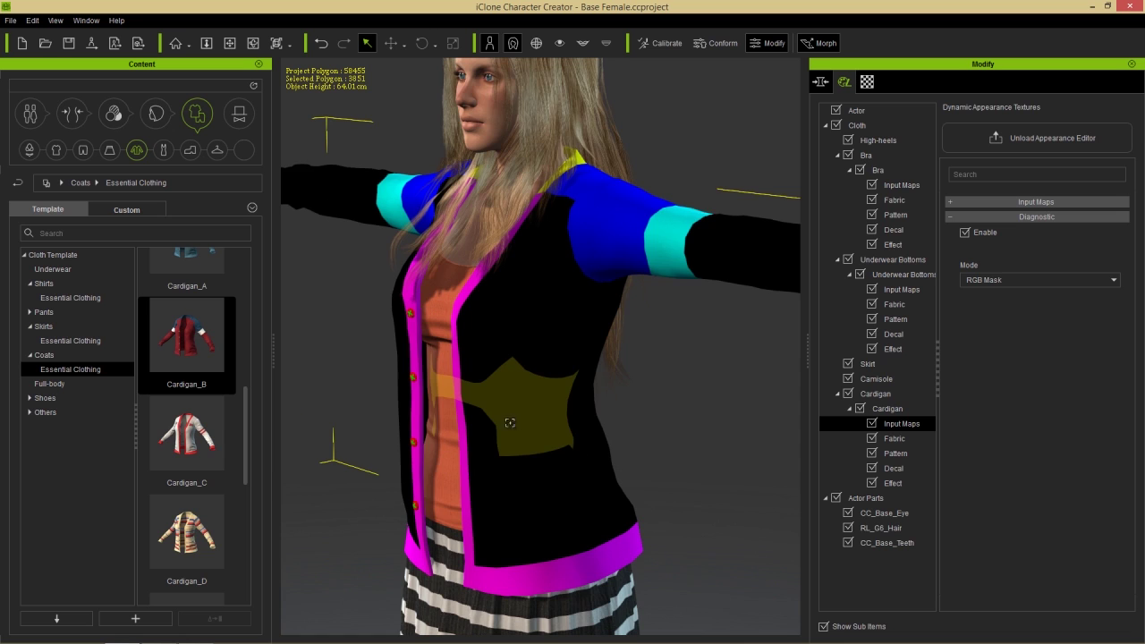
pyautogui.scroll(2, 541, 417)
pyautogui.click(896, 438)
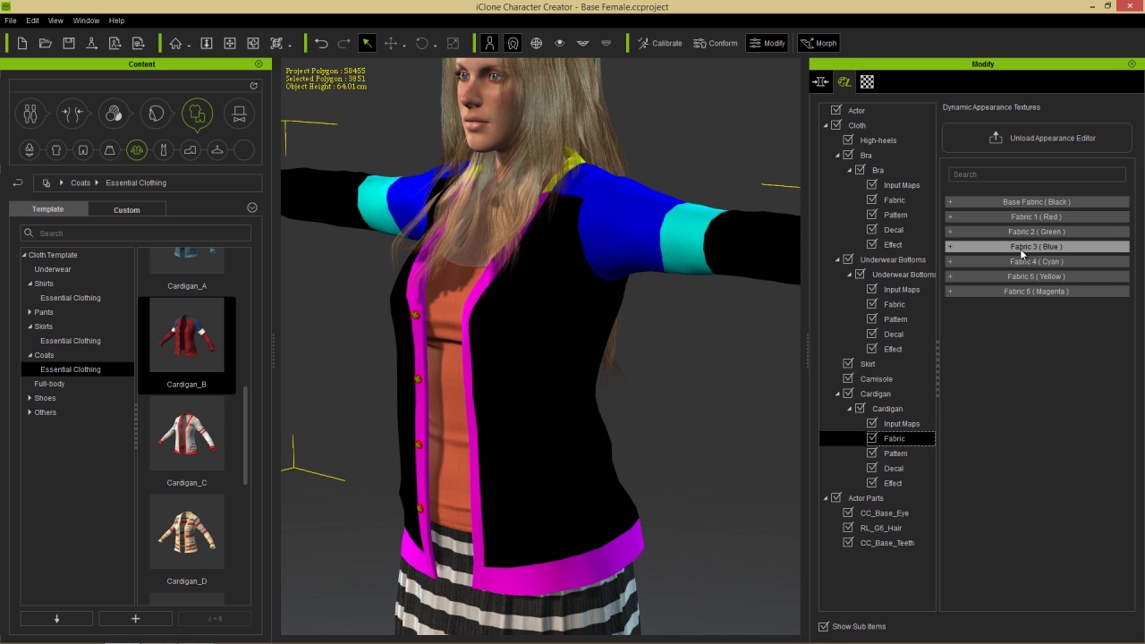
pyautogui.moveTo(431, 429); pyautogui.dragTo(555, 413, button='right')
pyautogui.scroll(4, 541, 384)
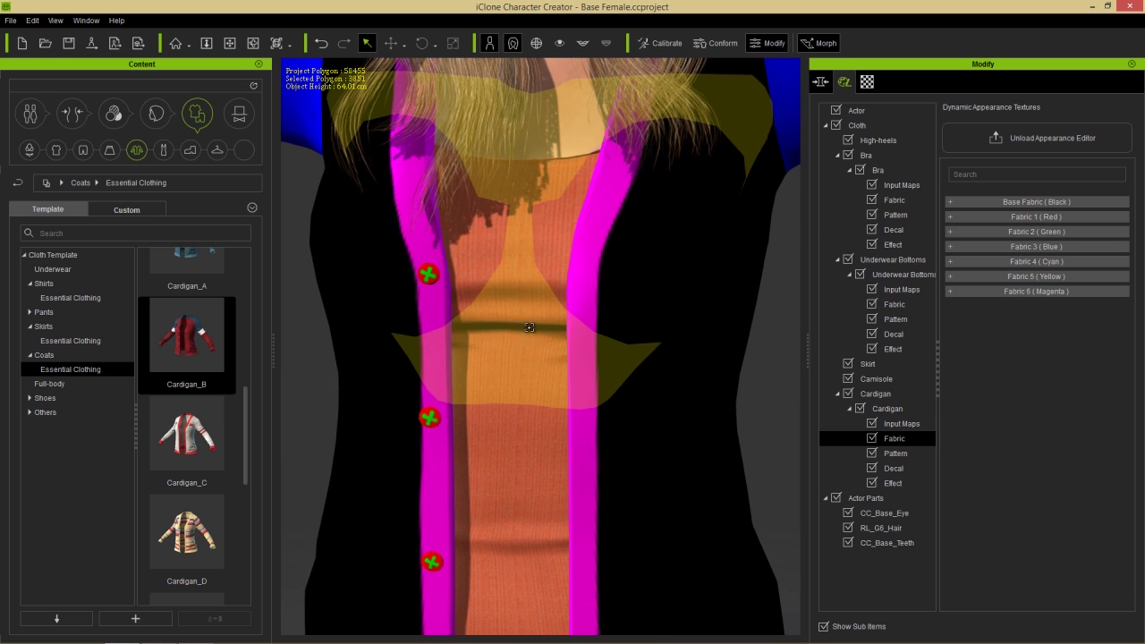
pyautogui.scroll(-5, 506, 326)
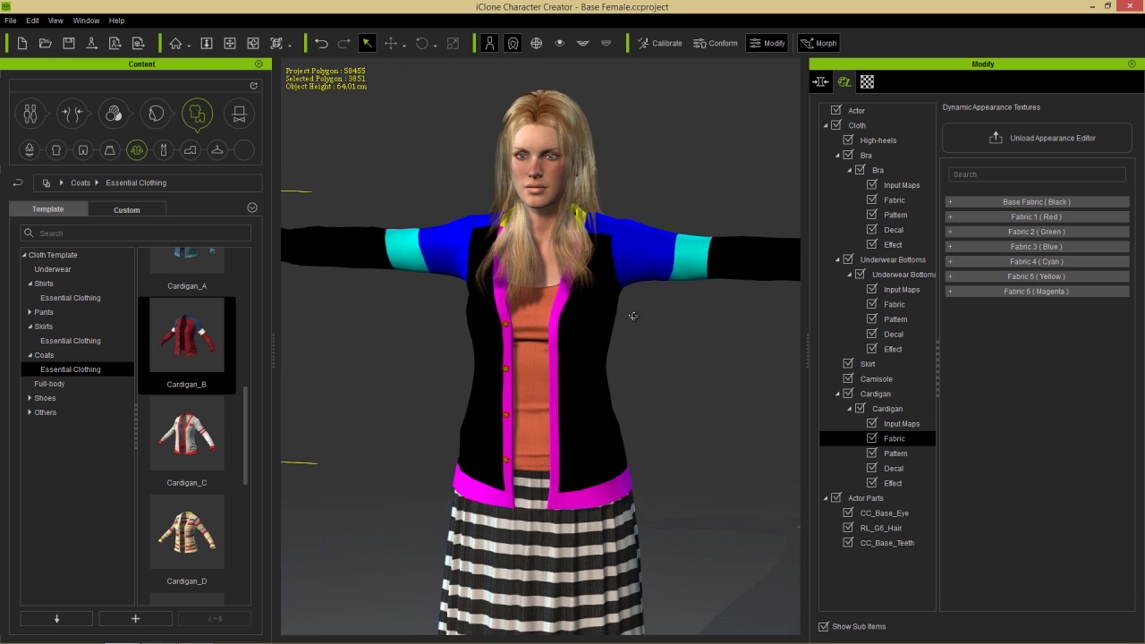
pyautogui.moveTo(505, 325); pyautogui.dragTo(545, 326, button='right')
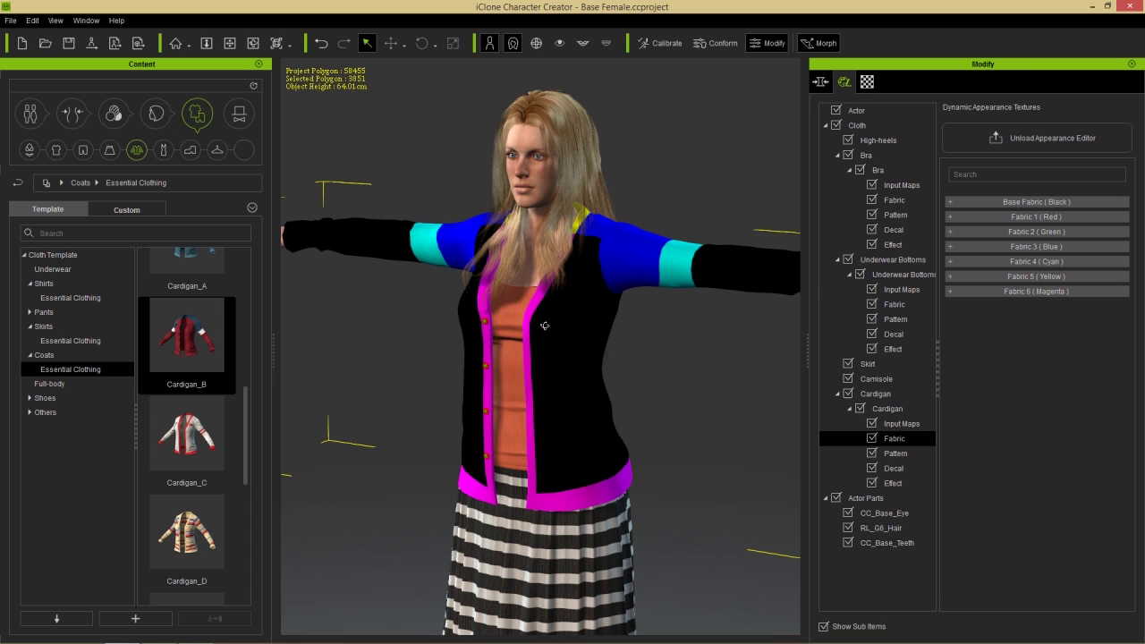
# Step: Turn off the cardigan's Diagnostic preview and set the material of its Fabric 3 (Blue) to Denim
pyautogui.click(900, 423)
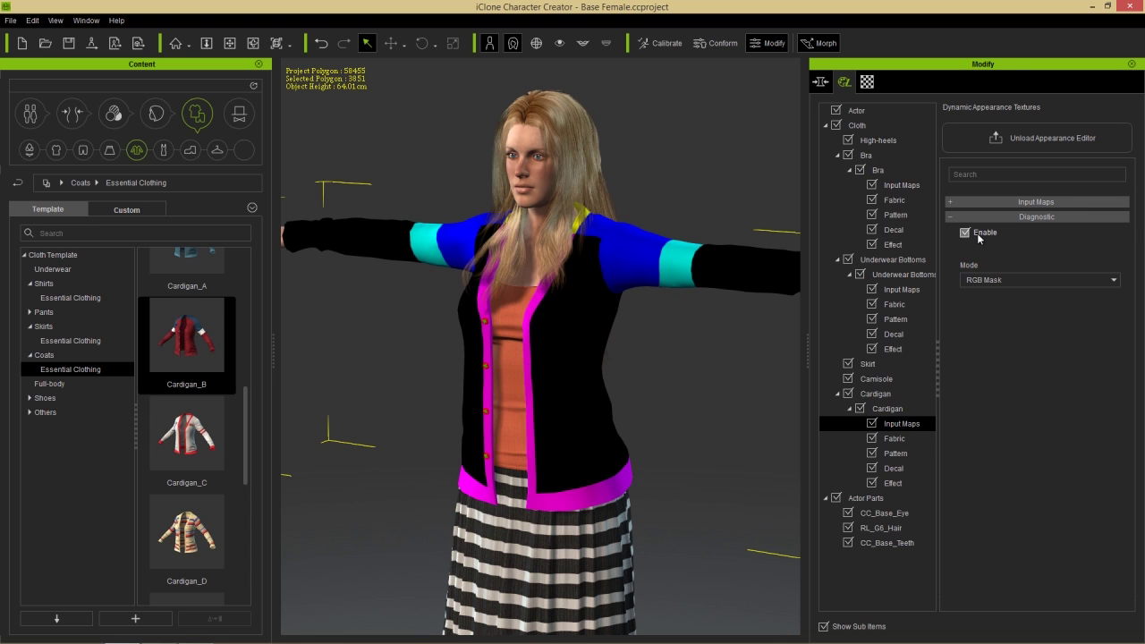
pyautogui.click(977, 233)
pyautogui.click(897, 438)
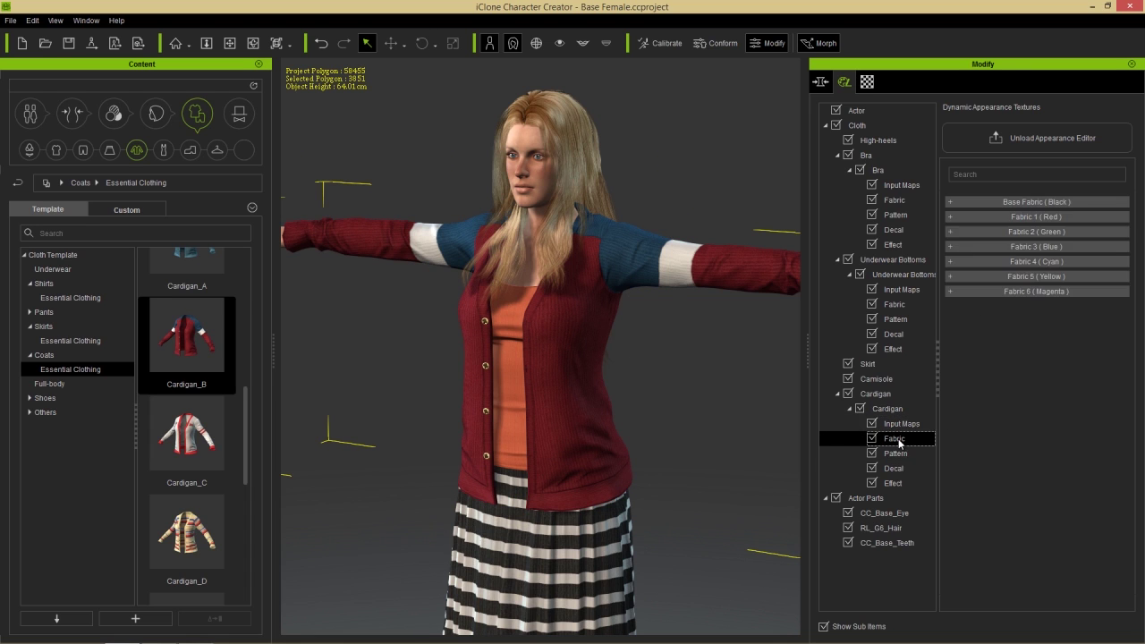
pyautogui.click(1020, 246)
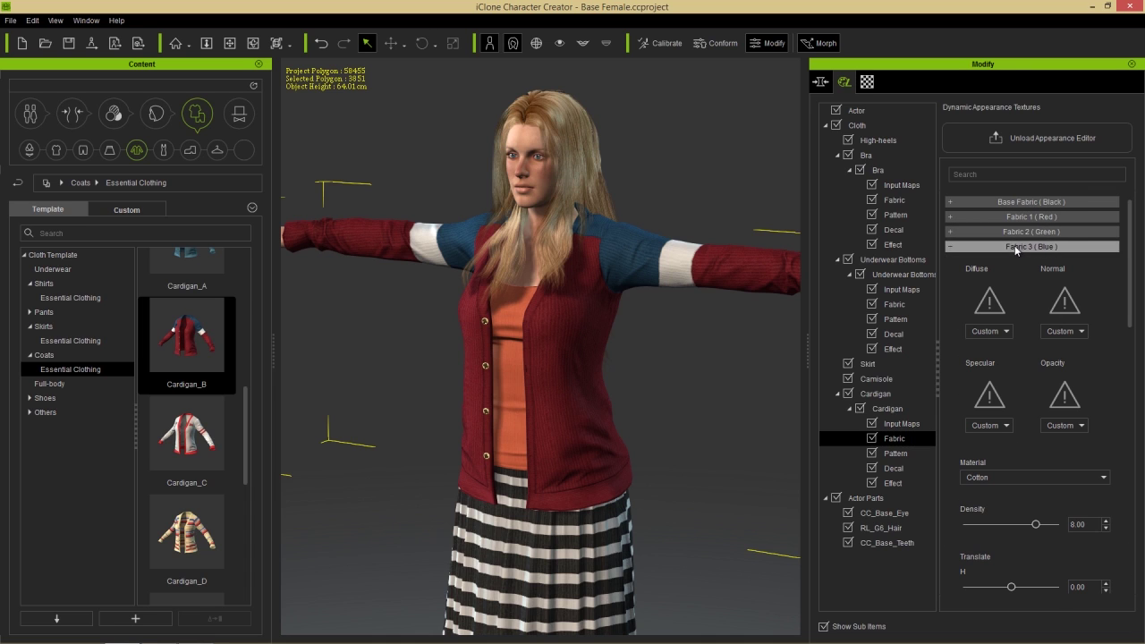
pyautogui.click(1002, 481)
pyautogui.click(992, 502)
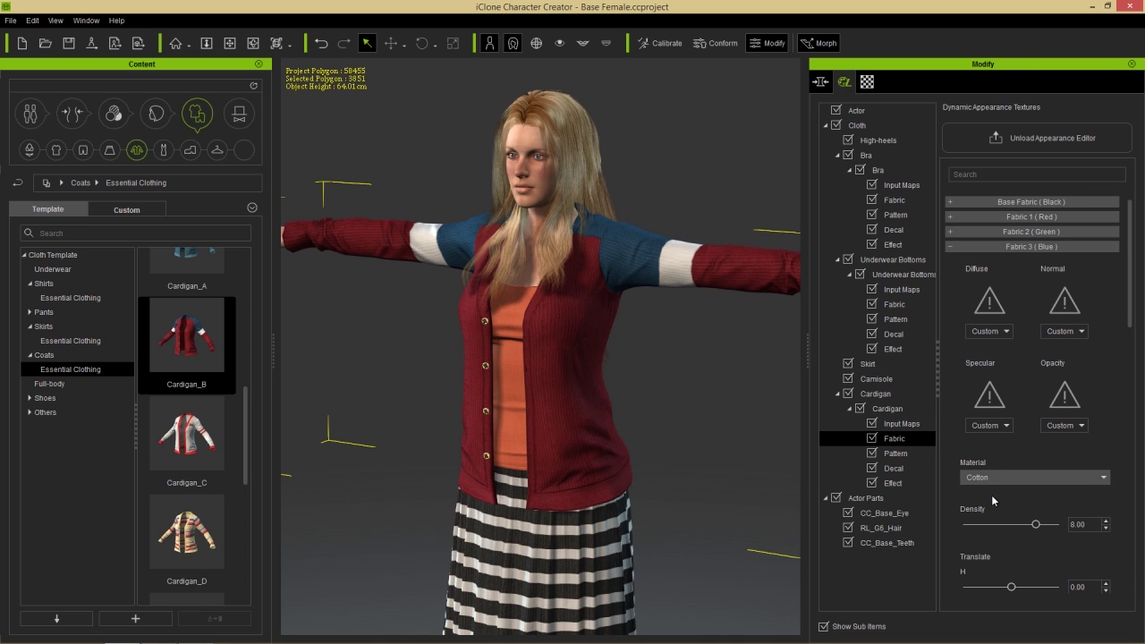
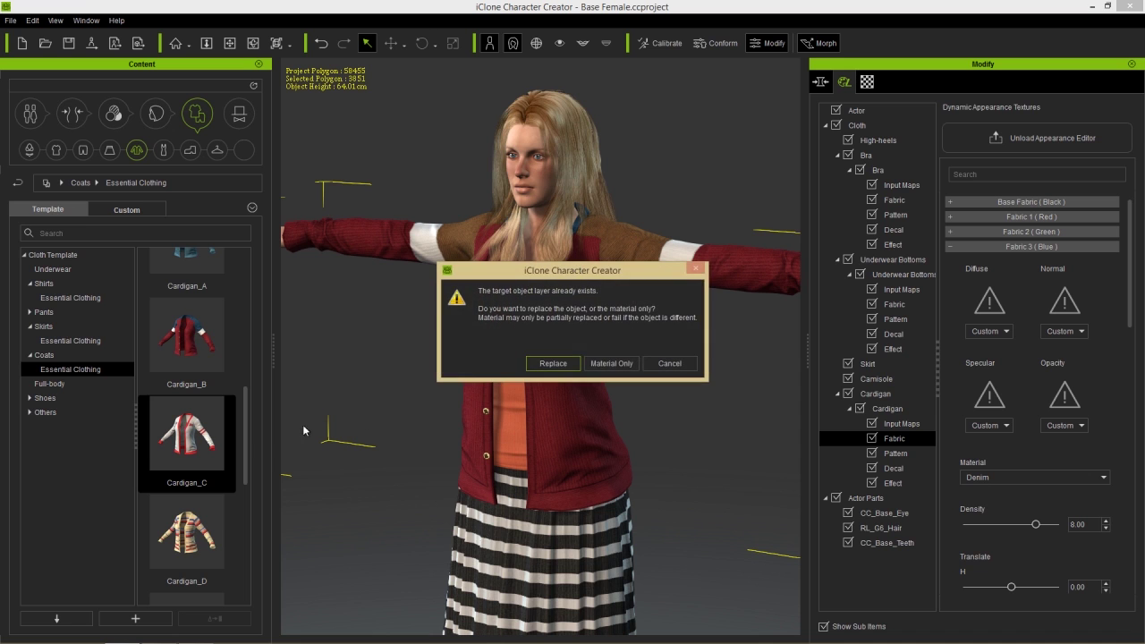
# Step: Apply Cardigan_C to the character, replacing only the material of the existing cardigan
pyautogui.click(610, 362)
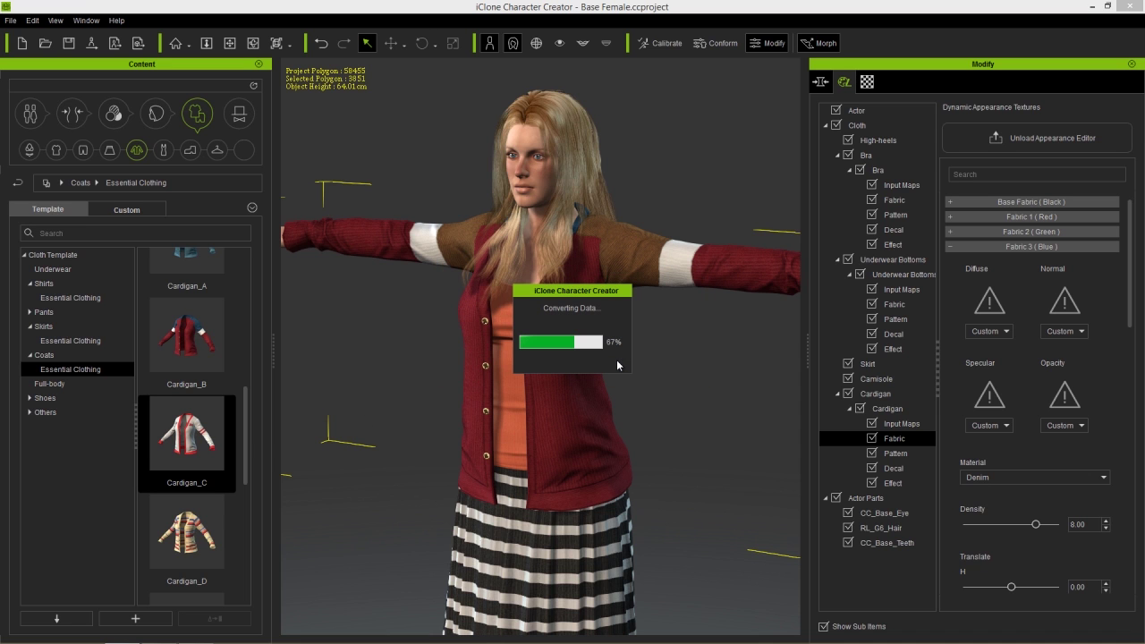
pyautogui.moveTo(481, 481); pyautogui.dragTo(652, 435, button='right')
pyautogui.scroll(5, 652, 435)
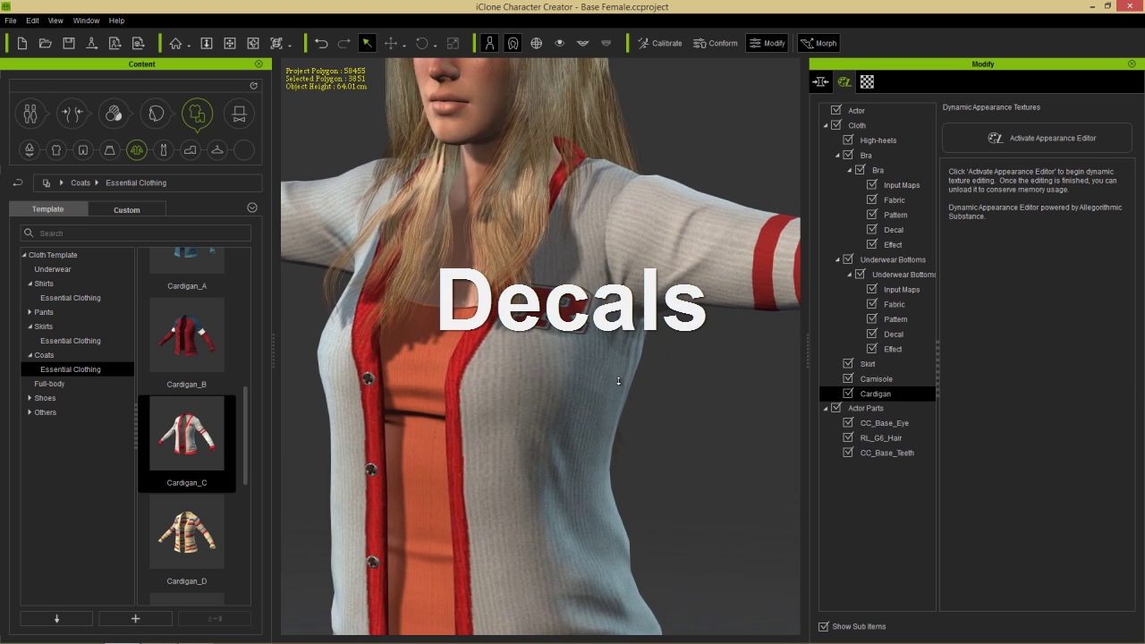
pyautogui.scroll(-3, 619, 381)
pyautogui.scroll(-2, 609, 369)
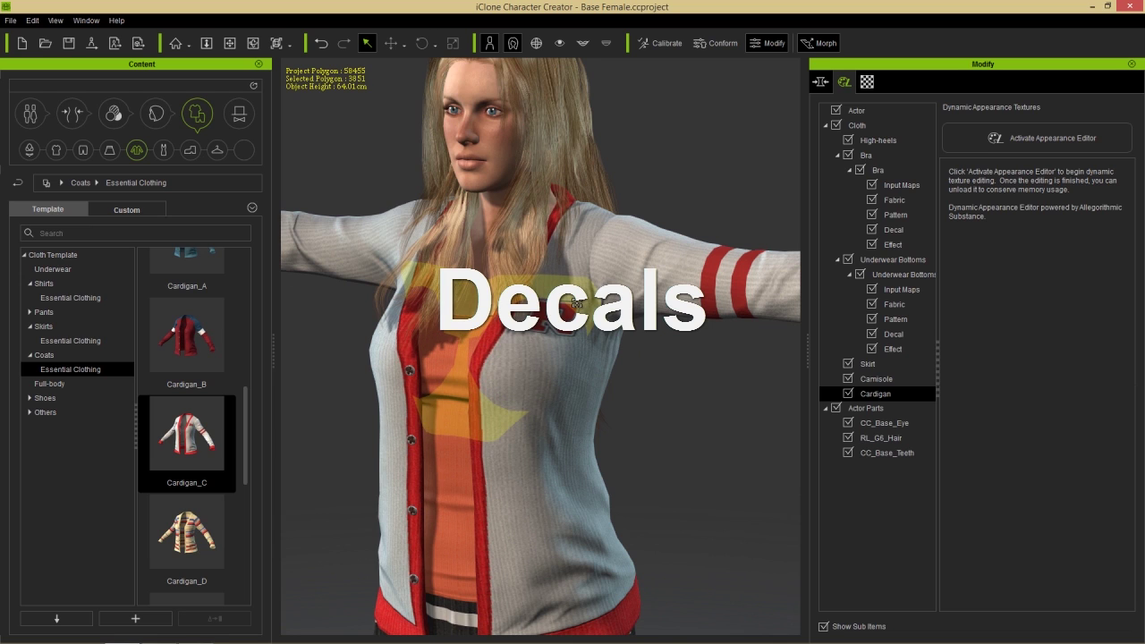
# Step: Activate the Appearance Editor for the cardigan and open its Decal 1 settings
pyautogui.click(1043, 140)
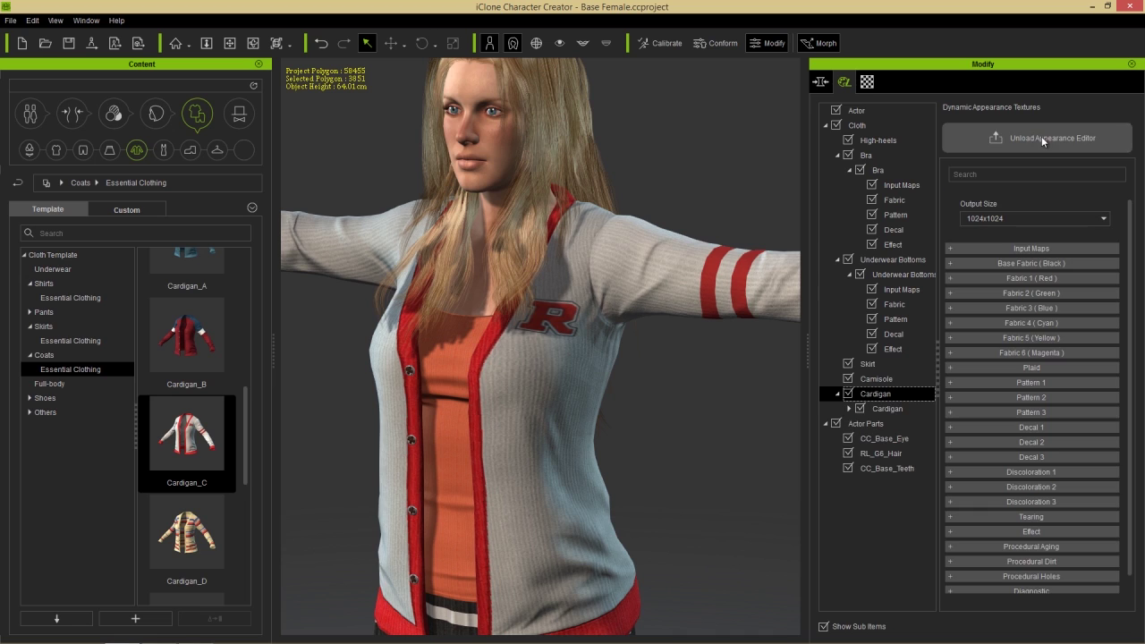
pyautogui.click(850, 409)
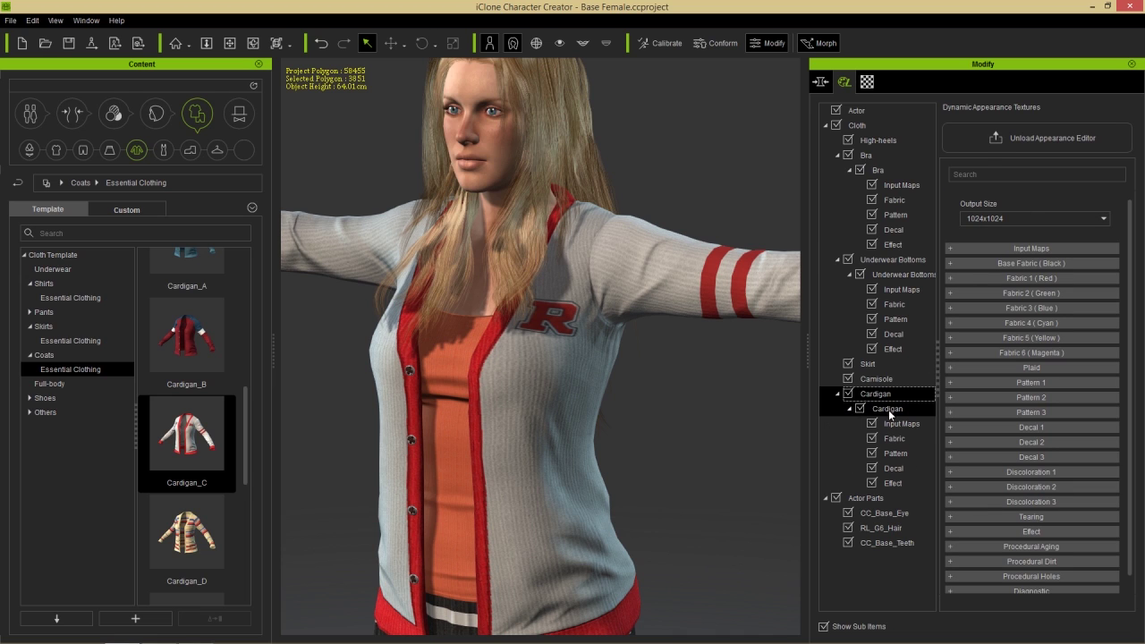
pyautogui.click(893, 470)
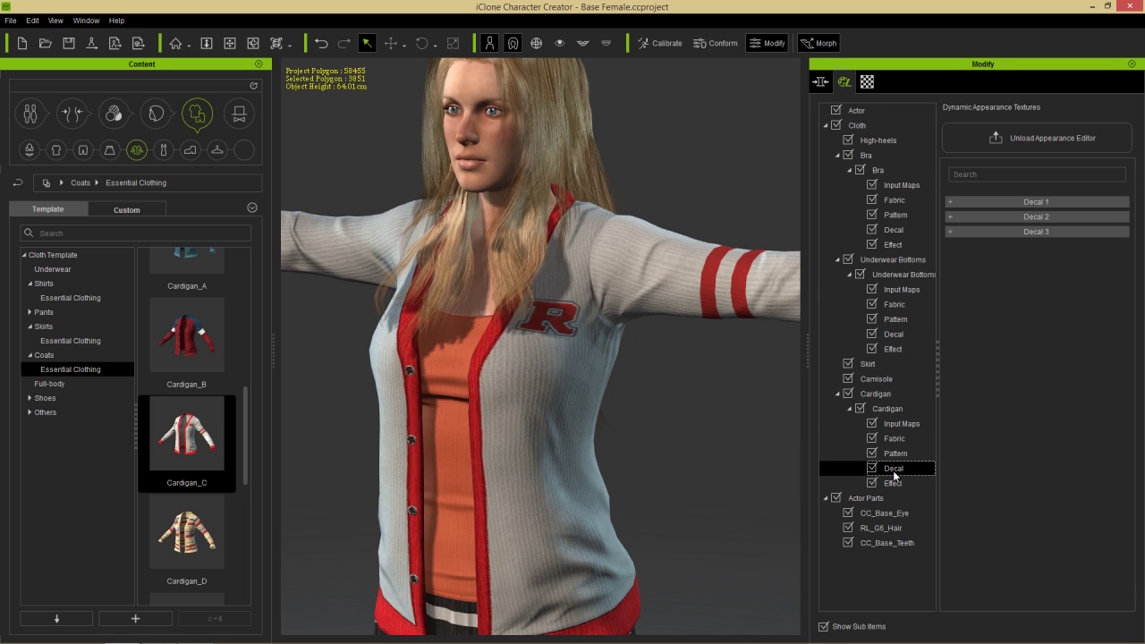
pyautogui.click(964, 205)
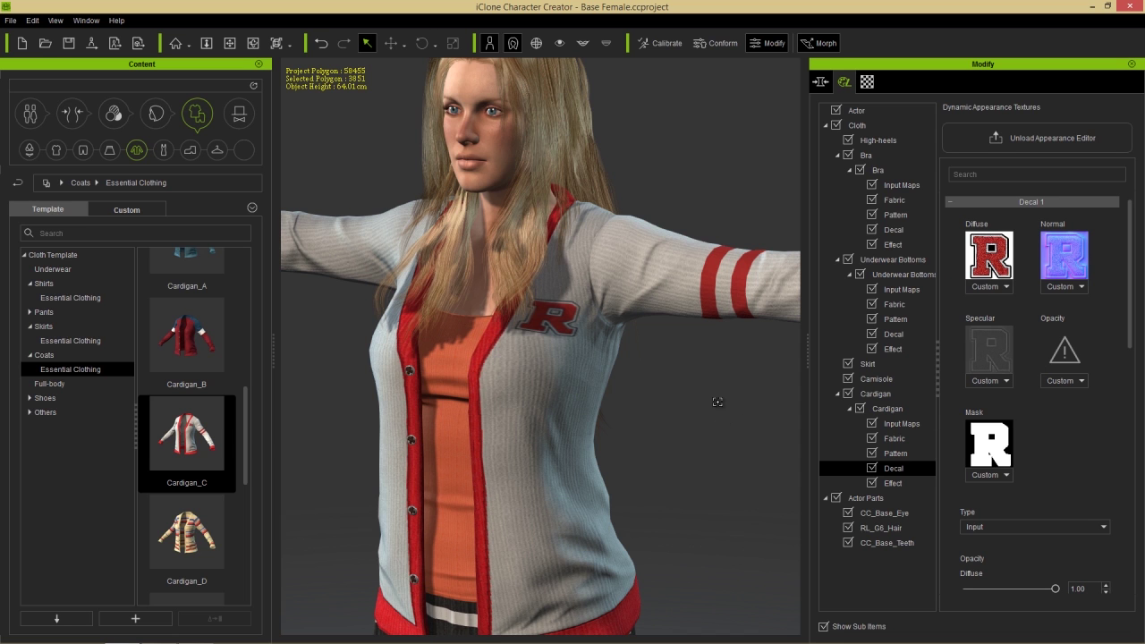
# Step: Change the Decal 1 type on the cardigan's chest to Skull
pyautogui.scroll(4, 690, 412)
pyautogui.scroll(3, 674, 395)
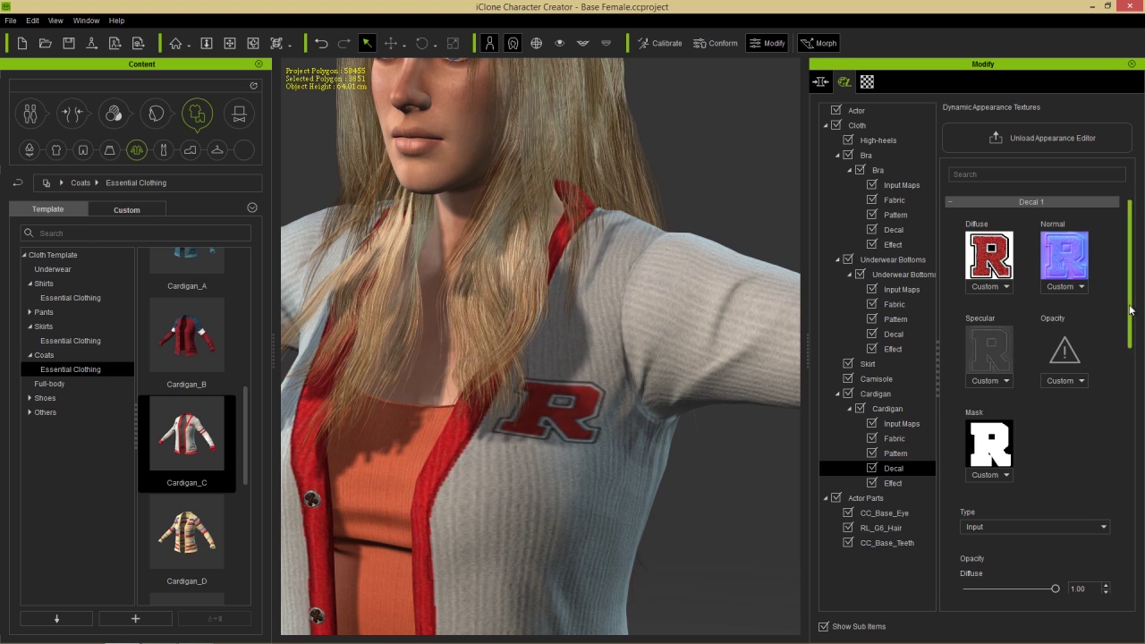
pyautogui.scroll(-3, 1129, 314)
pyautogui.click(989, 334)
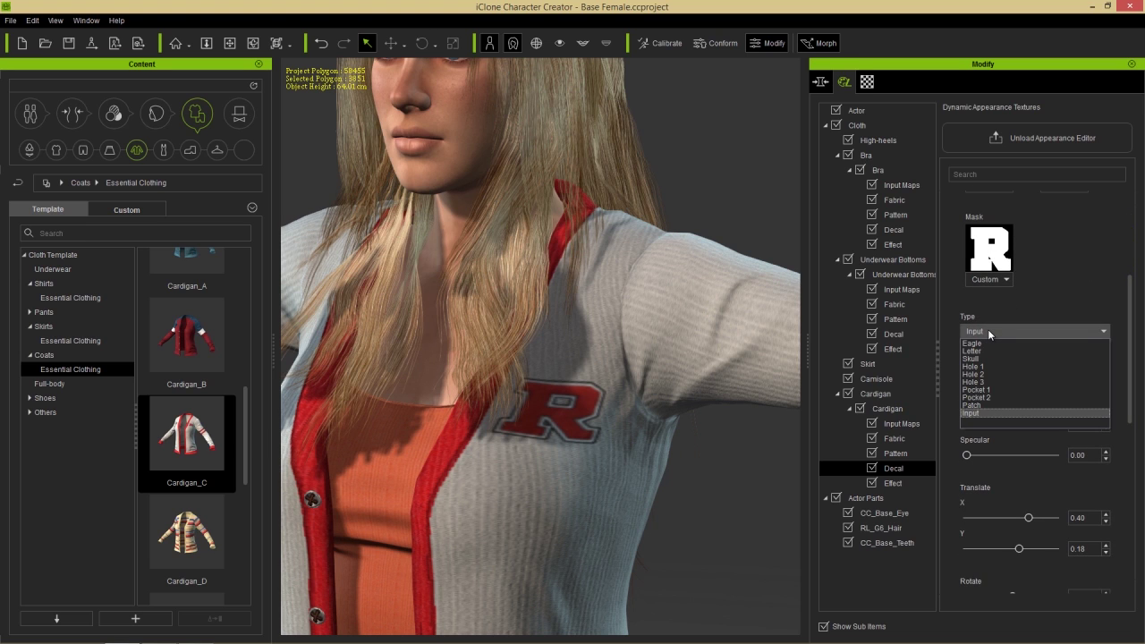
pyautogui.click(982, 391)
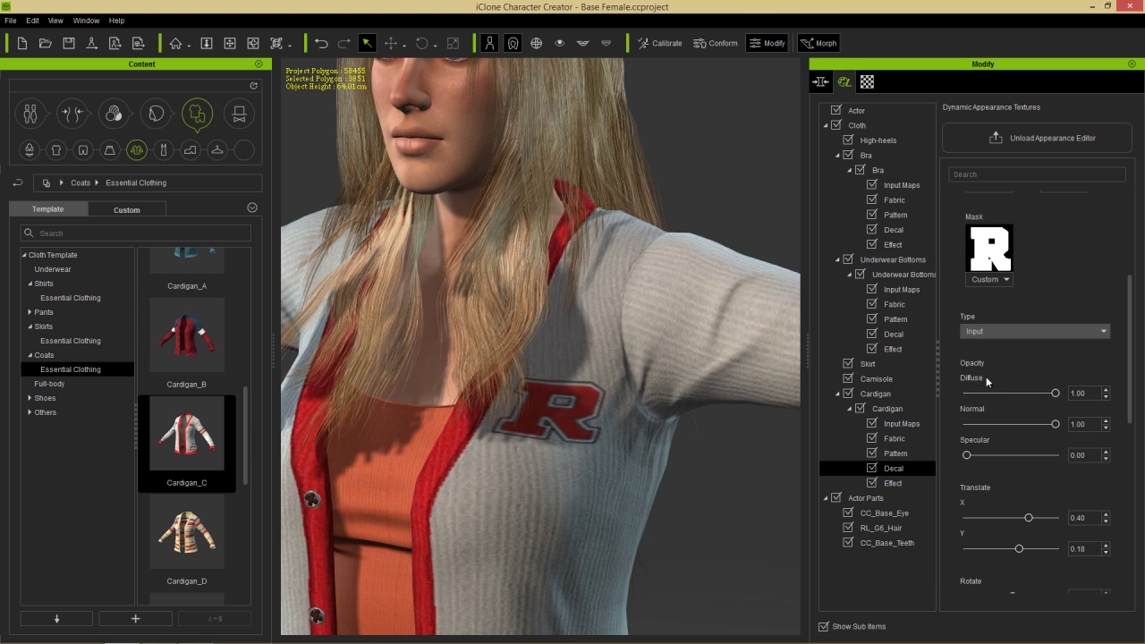
pyautogui.click(987, 333)
pyautogui.click(986, 361)
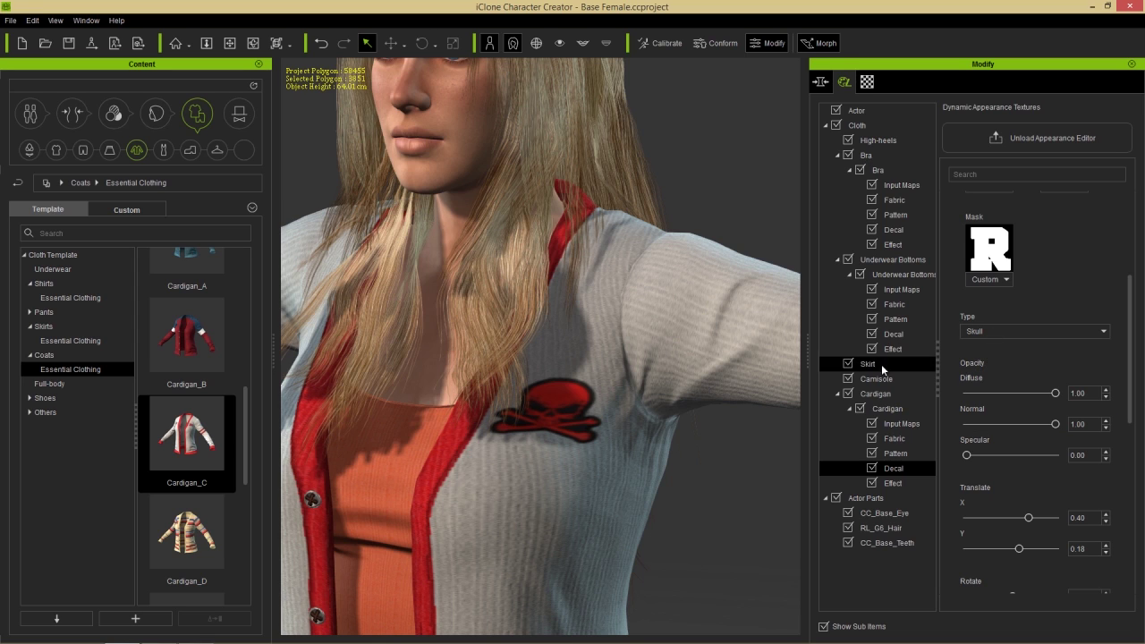
# Step: Enlarge the skull decal by setting its W&H scale to 0.12
pyautogui.scroll(-5, 710, 271)
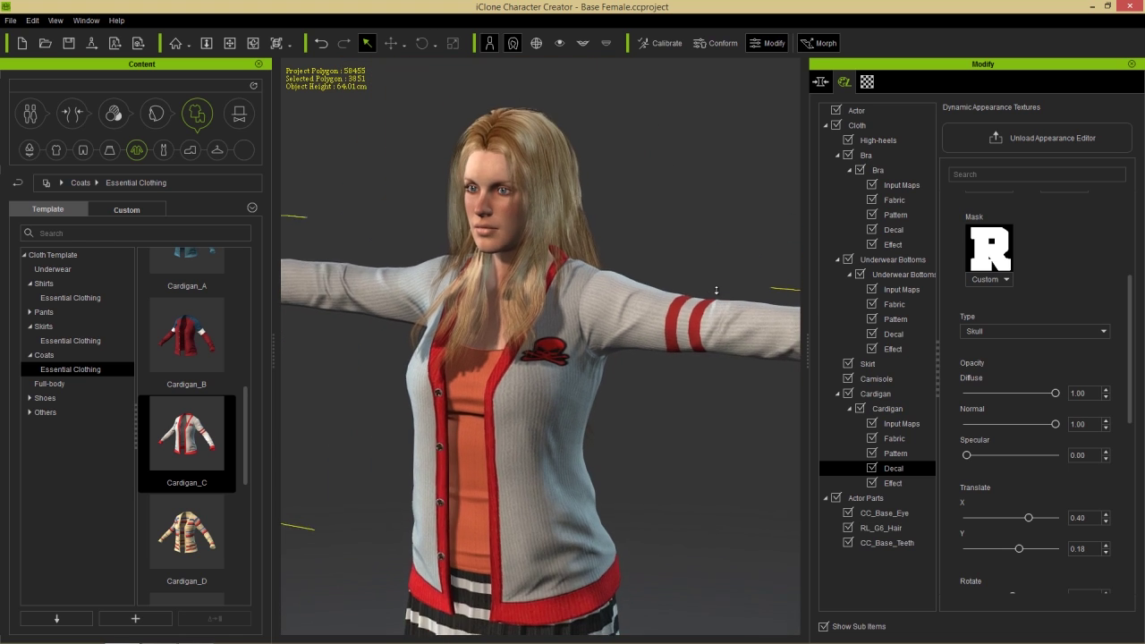
pyautogui.scroll(5, 709, 272)
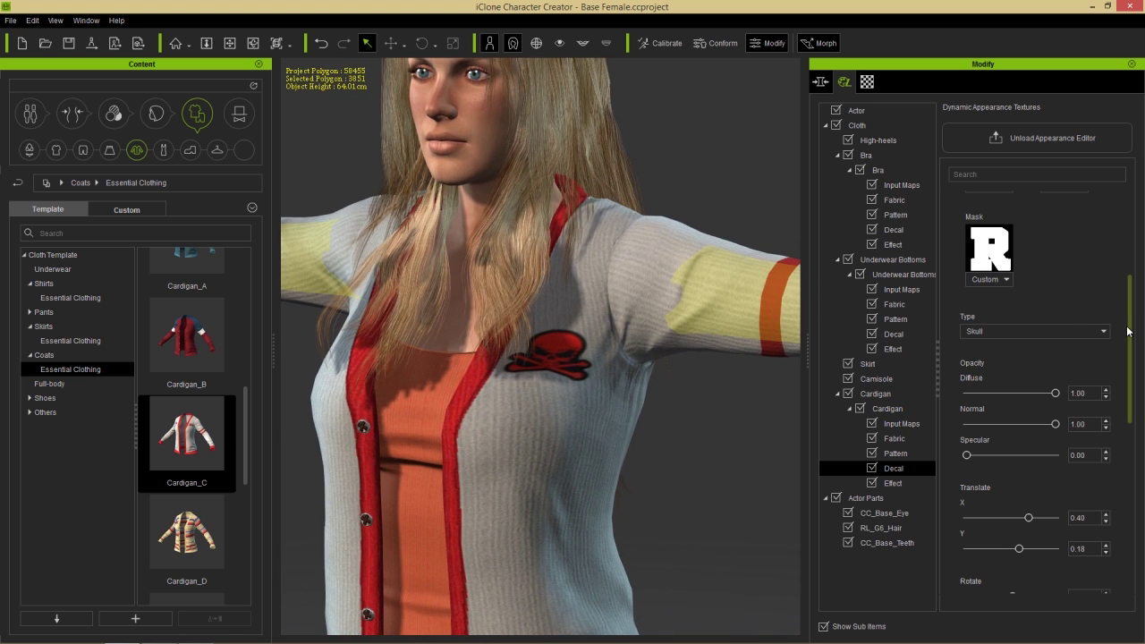
pyautogui.scroll(-5, 1127, 329)
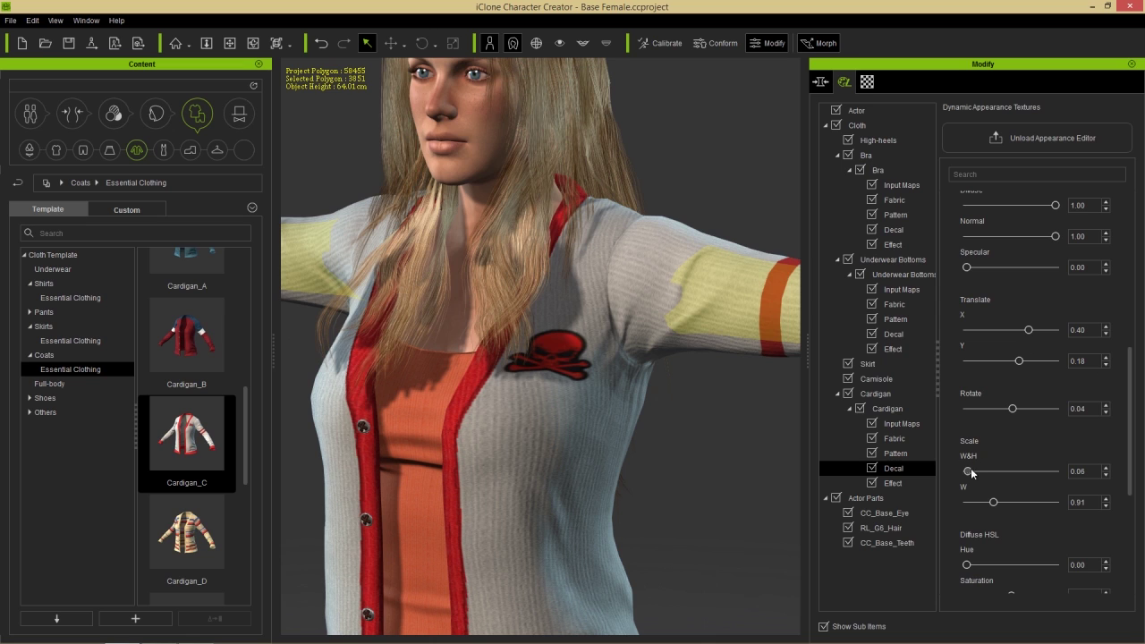
pyautogui.moveTo(974, 475); pyautogui.dragTo(974, 479)
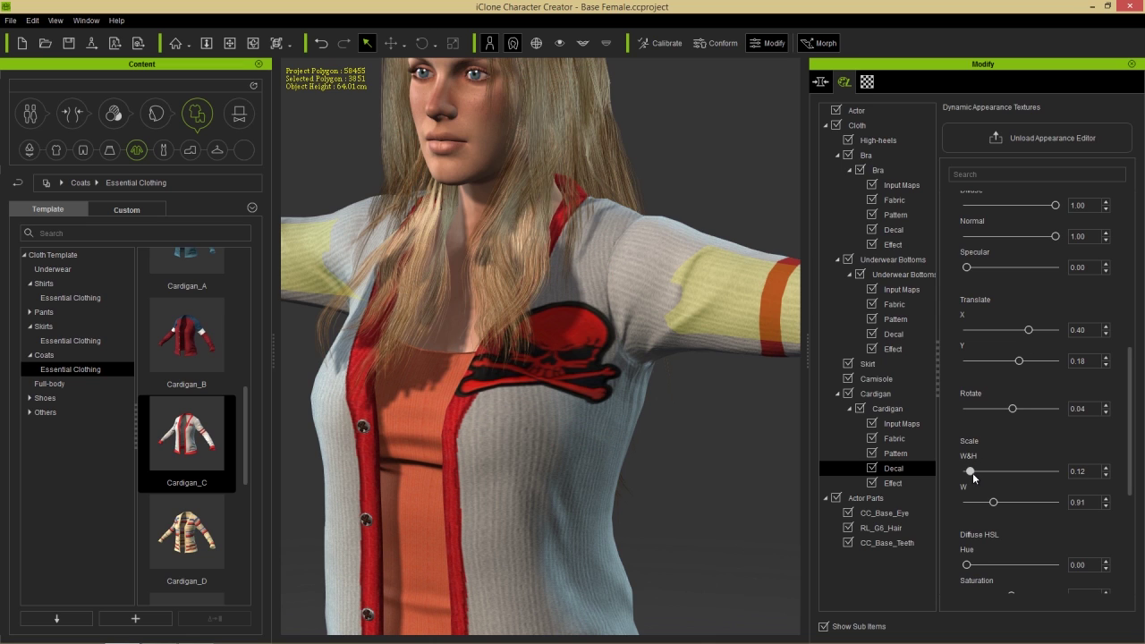
pyautogui.moveTo(973, 479); pyautogui.dragTo(974, 477)
pyautogui.press('f')
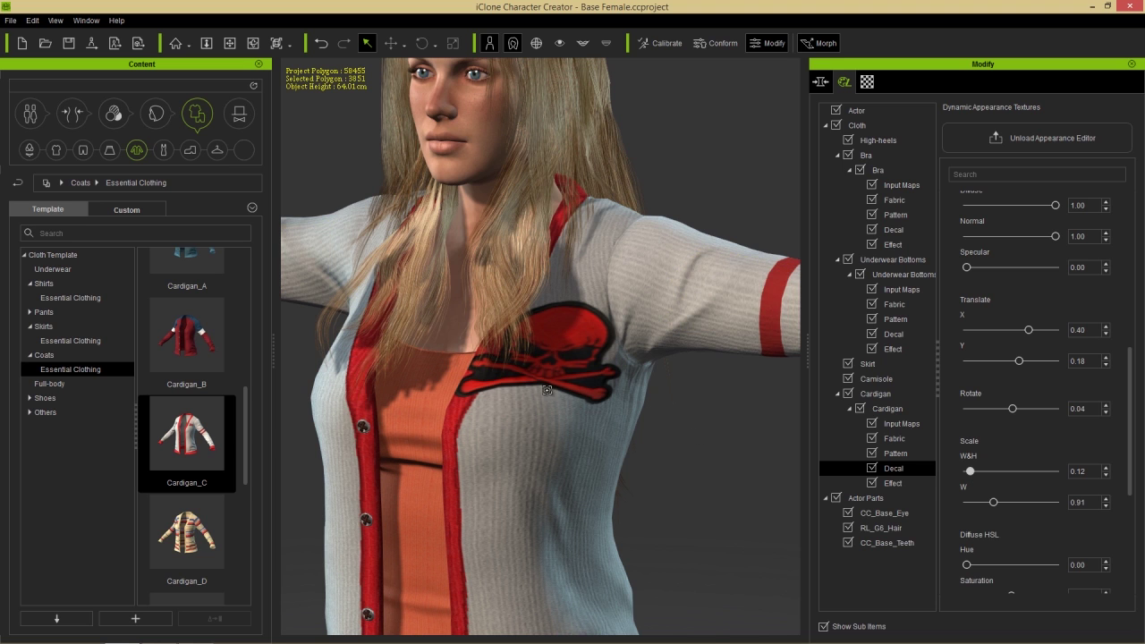
# Step: Shrink the skull decal back to a W&H scale of 0.06
pyautogui.moveTo(715, 456); pyautogui.dragTo(910, 471, button='right')
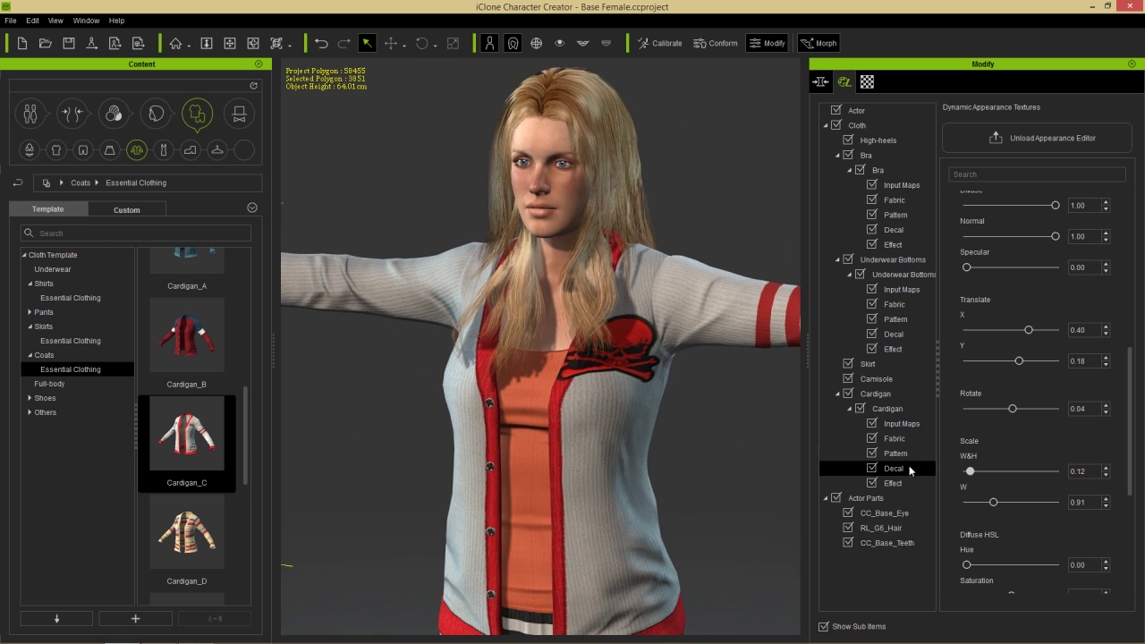
pyautogui.moveTo(969, 471); pyautogui.dragTo(967, 470)
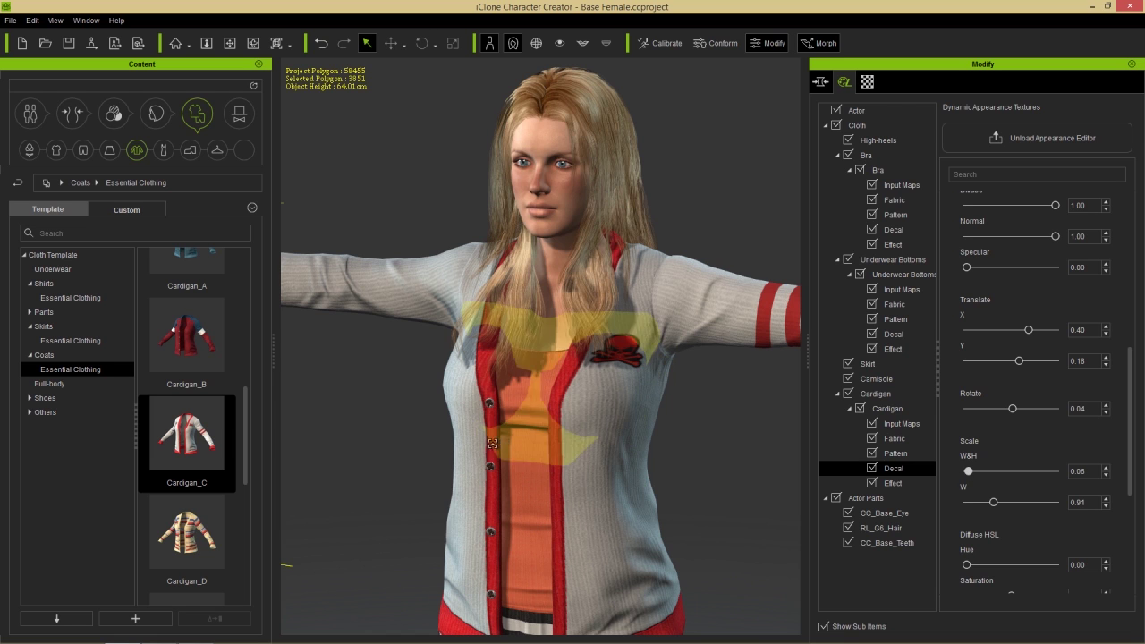
pyautogui.press('f')
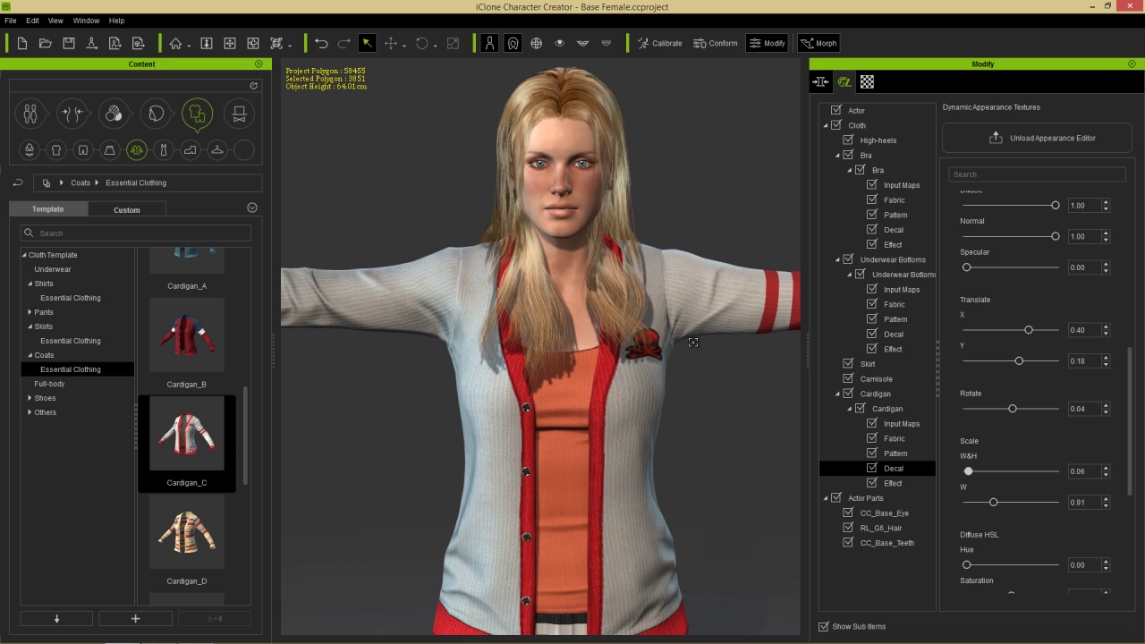
# Step: In the cardigan's Effect settings, set Dust to 0.78, Edges Wearing to 1.00 and Edge Wearing Brightness to 1.00
pyautogui.click(892, 484)
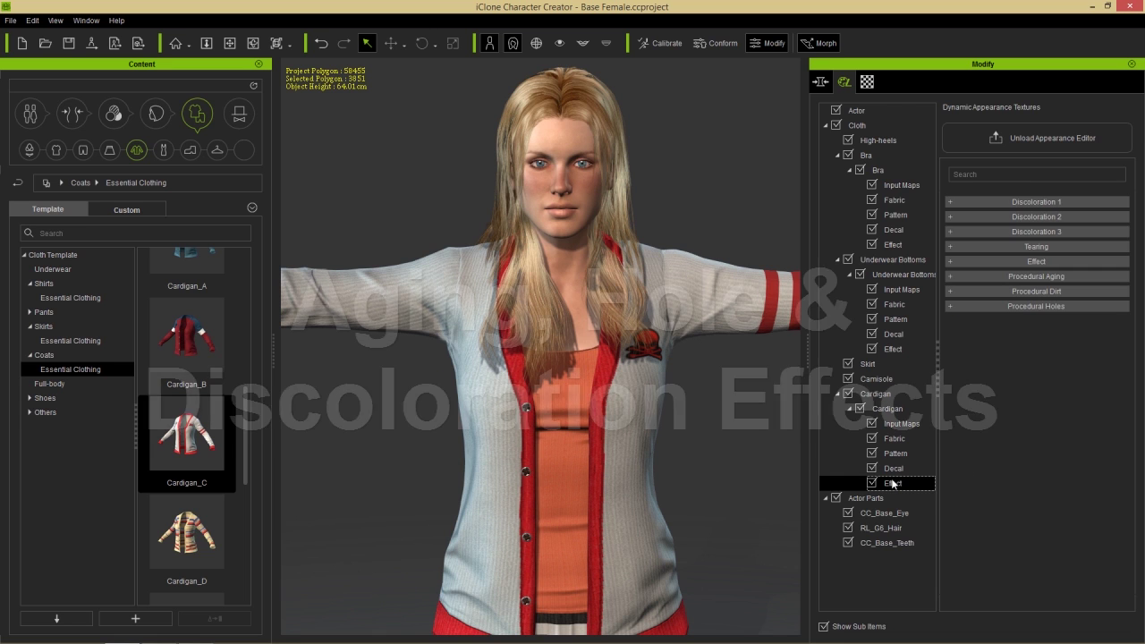
pyautogui.click(1025, 262)
pyautogui.moveTo(986, 293); pyautogui.dragTo(1052, 295)
pyautogui.moveTo(694, 406); pyautogui.dragTo(569, 349, button='right')
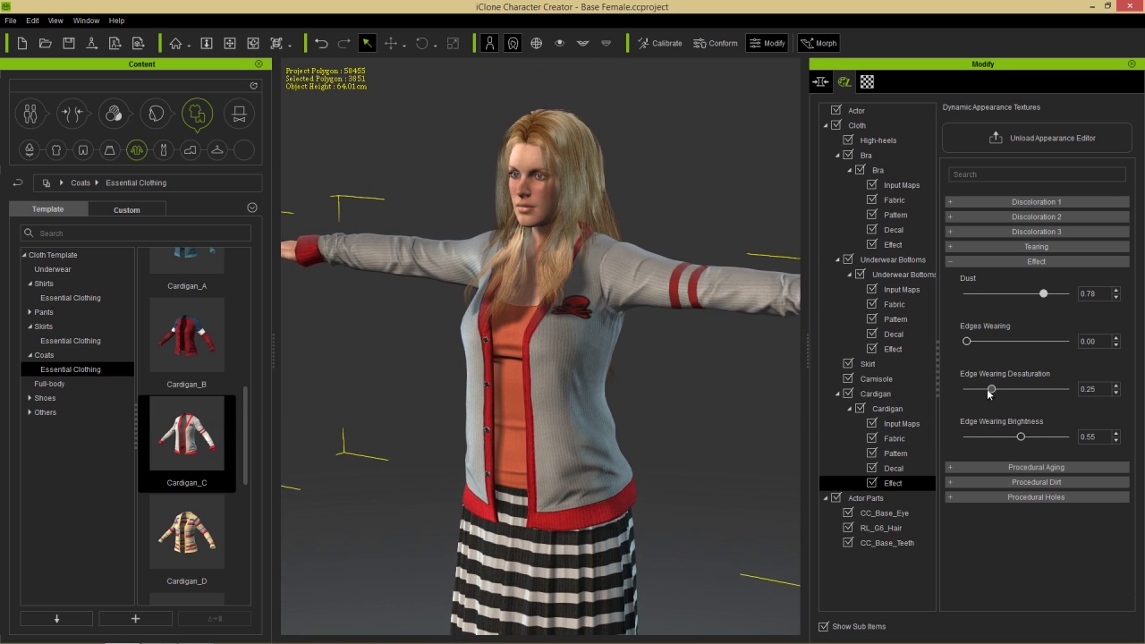
pyautogui.moveTo(968, 342); pyautogui.dragTo(1066, 341)
pyautogui.moveTo(1021, 438); pyautogui.dragTo(1072, 433)
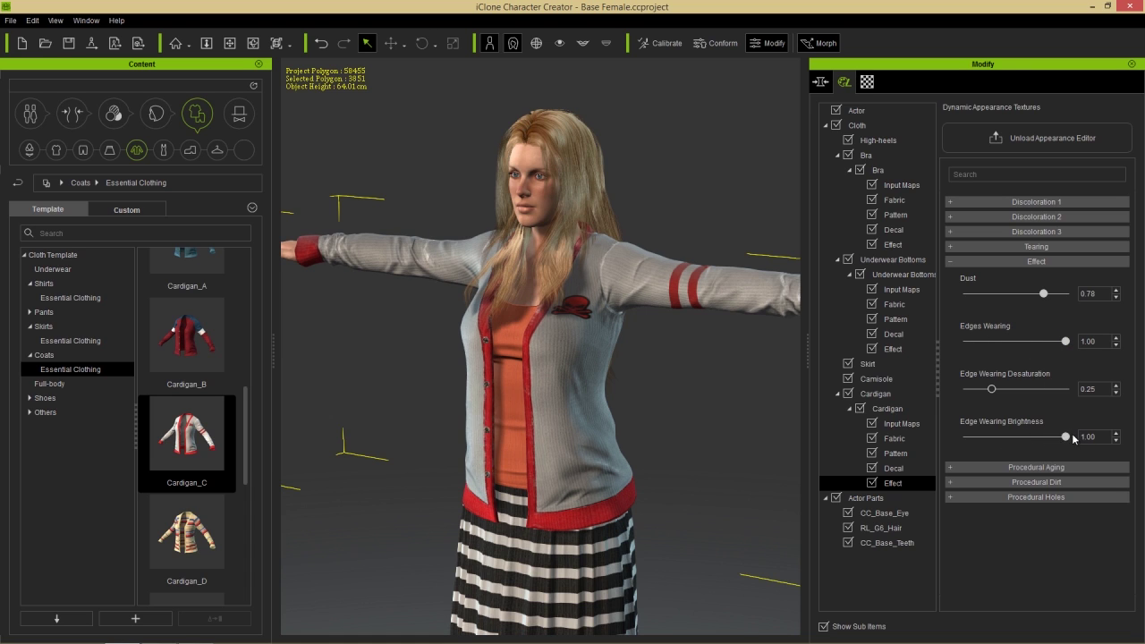
pyautogui.click(986, 264)
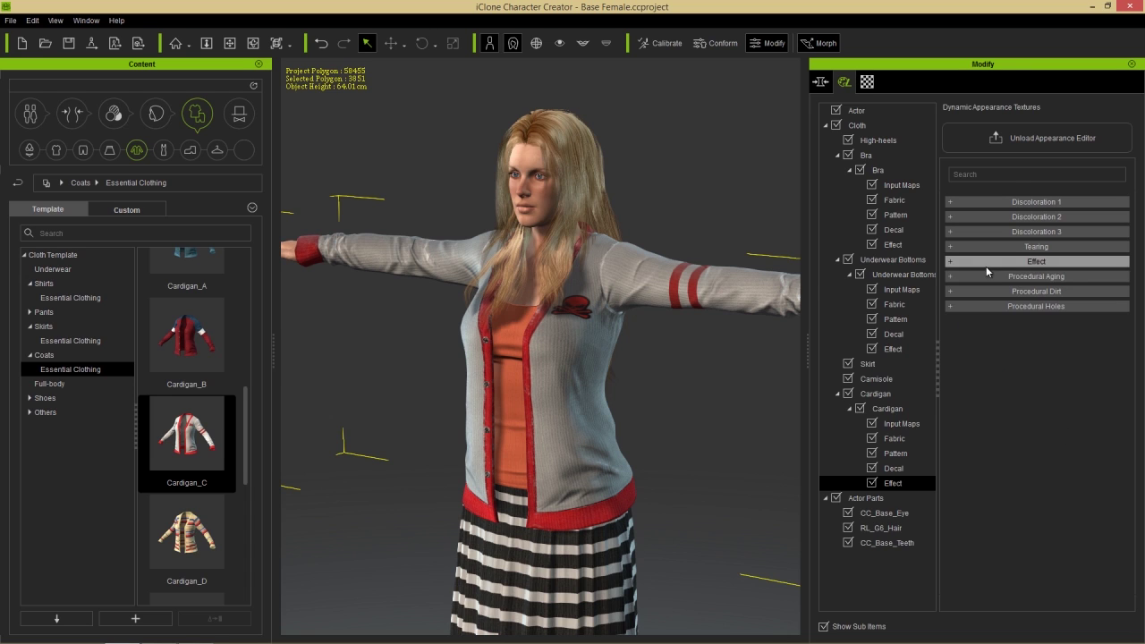
# Step: Set the cardigan's Procedural Aging Amount to 0.12 and raise its Brightness
pyautogui.click(998, 275)
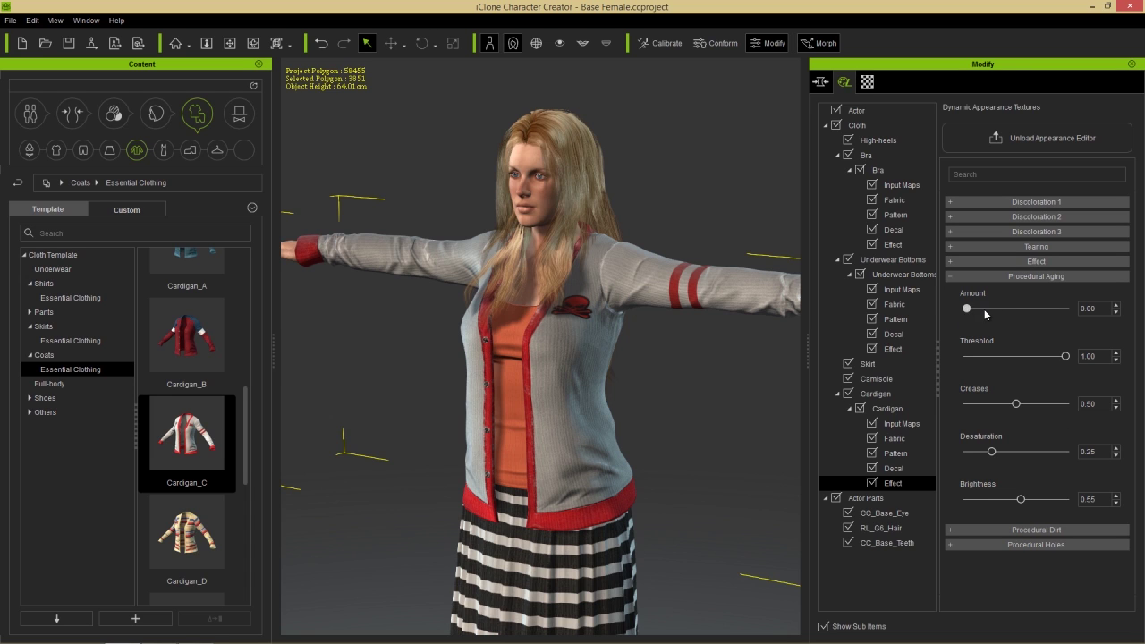
pyautogui.click(984, 309)
pyautogui.moveTo(985, 315); pyautogui.dragTo(981, 315)
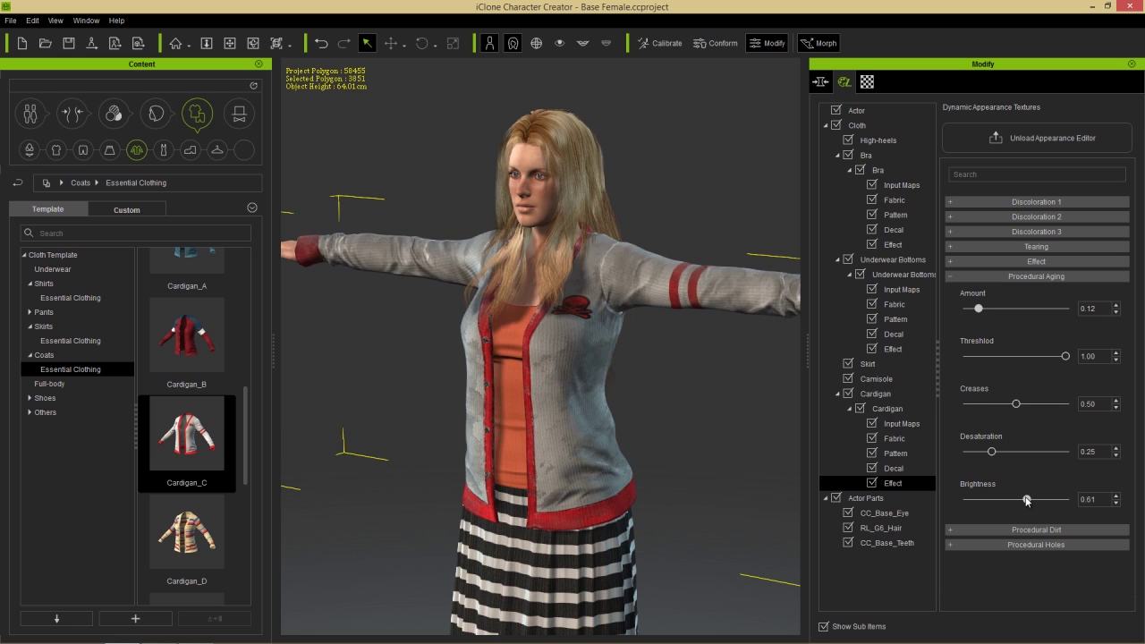
pyautogui.click(991, 278)
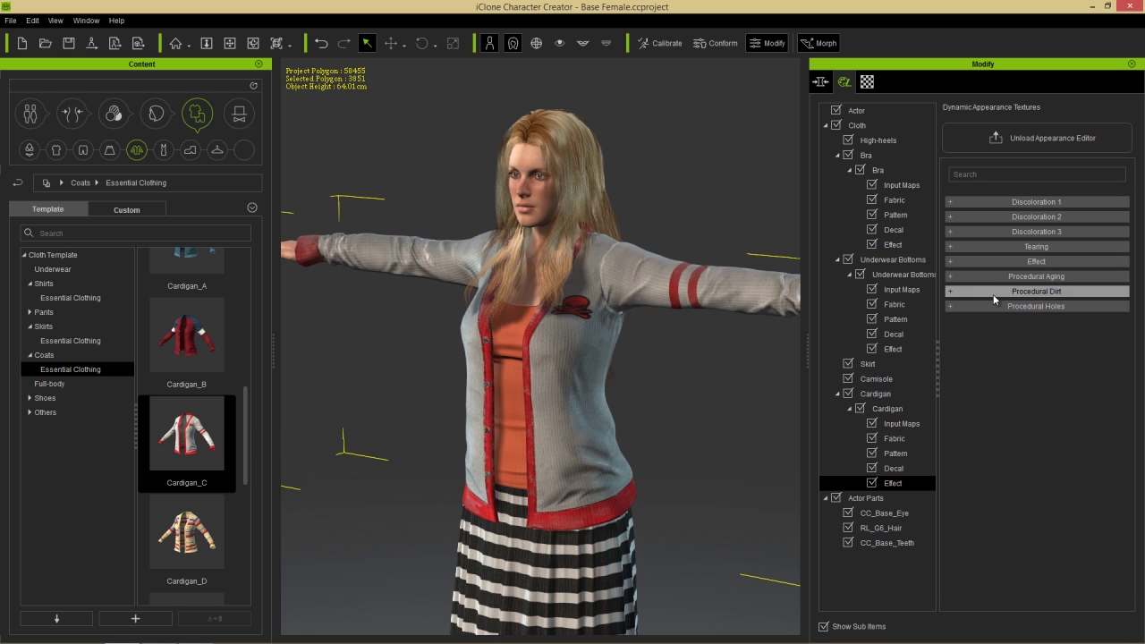
# Step: Set the cardigan's Procedural Dirt Amount to 0.23 and raise its Pattern value to get a different dirt pattern
pyautogui.click(993, 294)
pyautogui.click(997, 324)
pyautogui.moveTo(1001, 324); pyautogui.dragTo(991, 326)
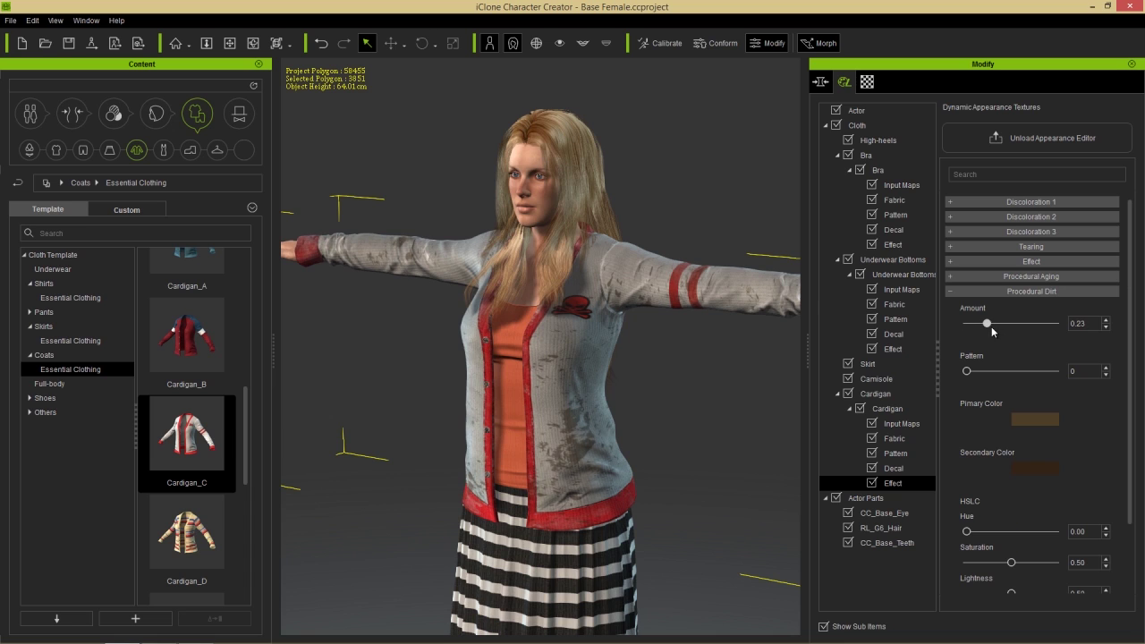
pyautogui.moveTo(967, 373); pyautogui.dragTo(1040, 372)
pyautogui.click(984, 291)
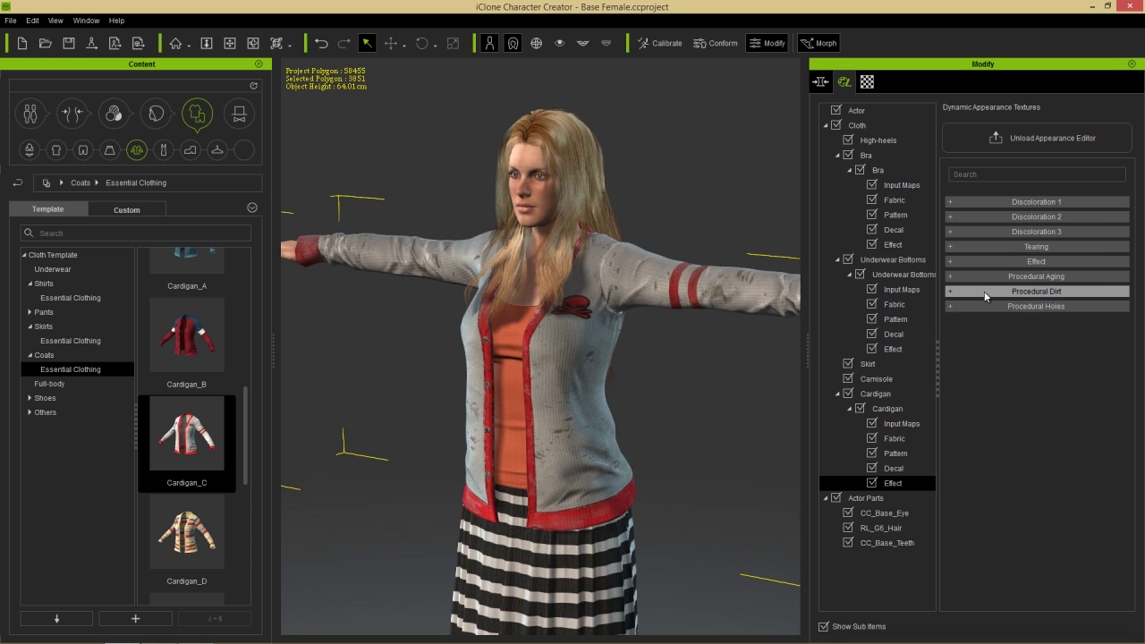
# Step: Enable Procedural Holes on the cardigan and set their Spread to 0.09
pyautogui.click(989, 306)
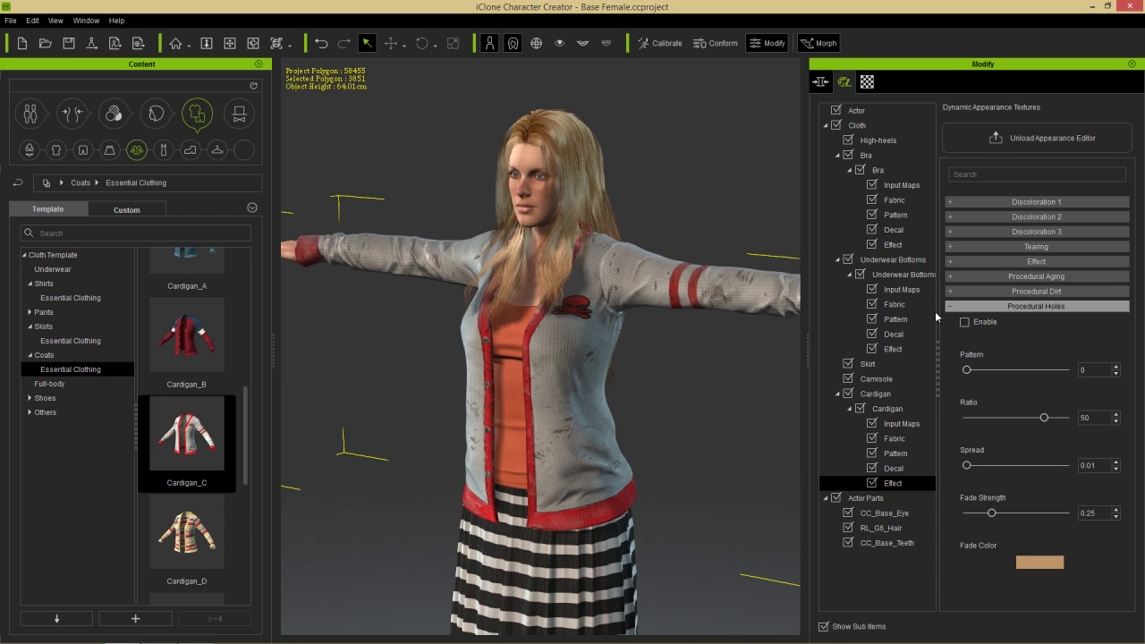
pyautogui.click(966, 322)
pyautogui.moveTo(606, 415); pyautogui.dragTo(689, 369, button='right')
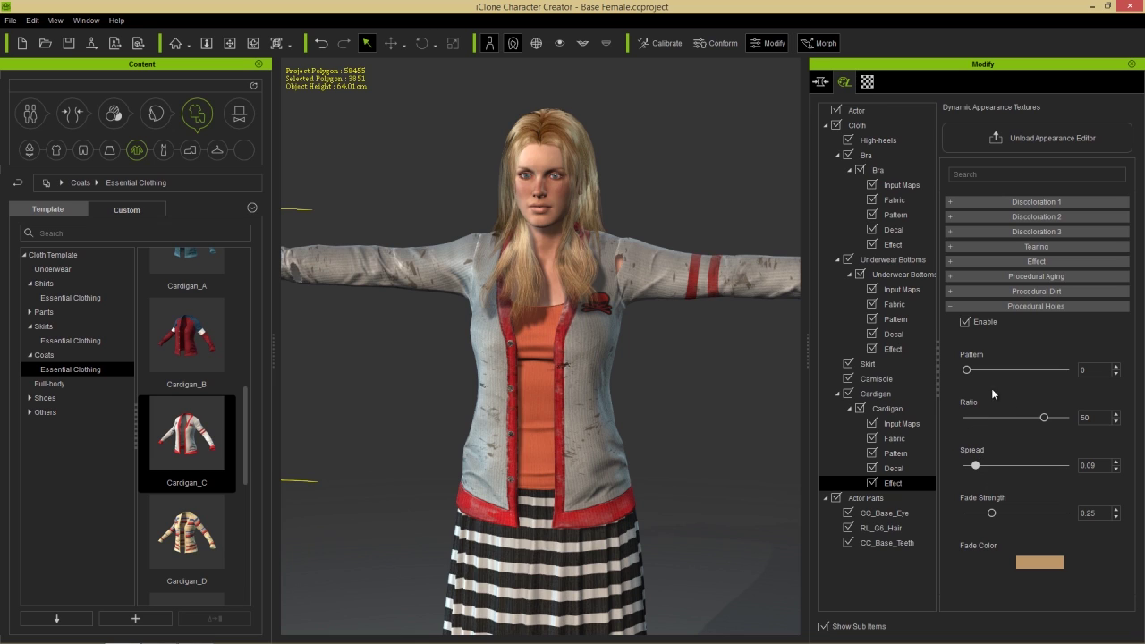
# Step: Set the Pattern of the cardigan's Procedural Holes to 1 and inspect the torn sleeve up close
pyautogui.moveTo(971, 371)
pyautogui.mouseDown()
pyautogui.moveTo(1000, 369)
pyautogui.moveTo(982, 374)
pyautogui.mouseUp()
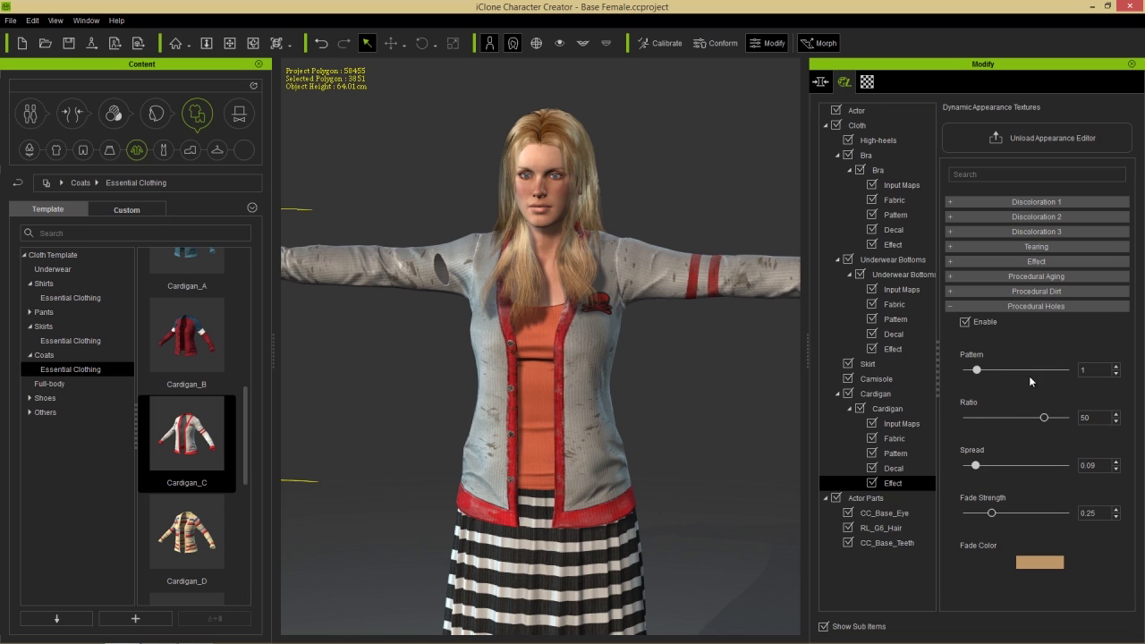
pyautogui.scroll(5, 629, 371)
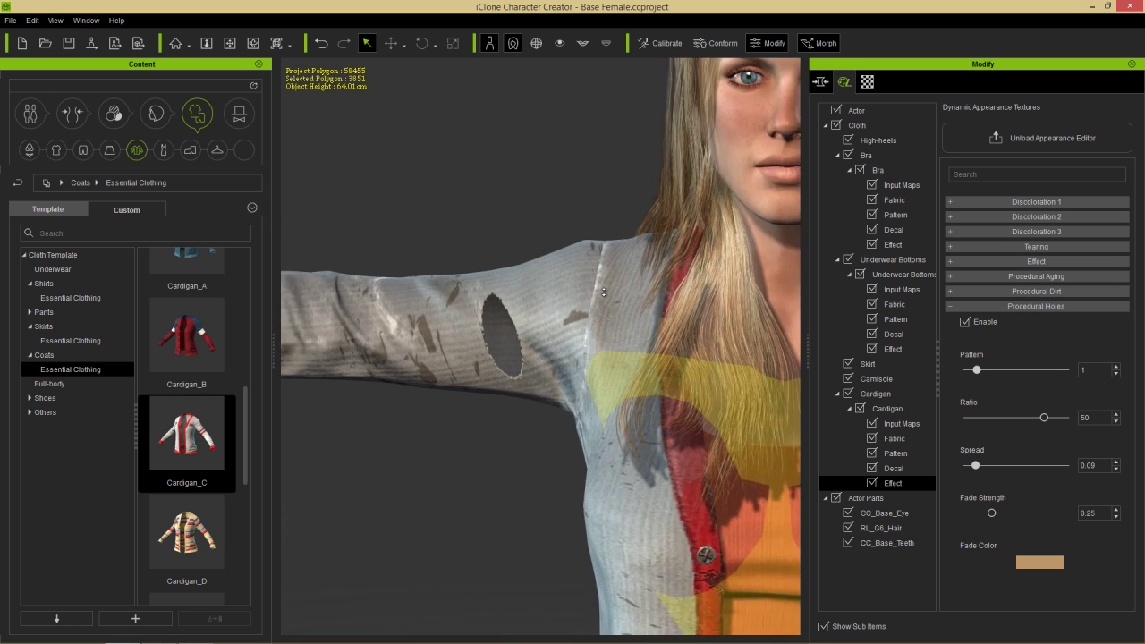
pyautogui.scroll(-5, 604, 293)
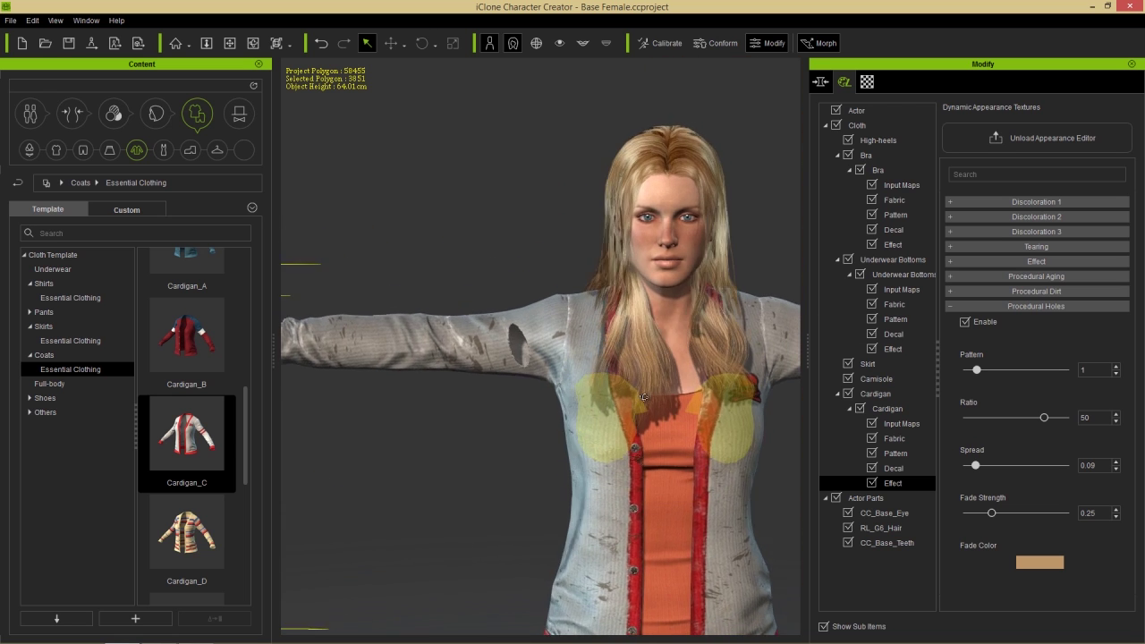
pyautogui.scroll(-3, 624, 390)
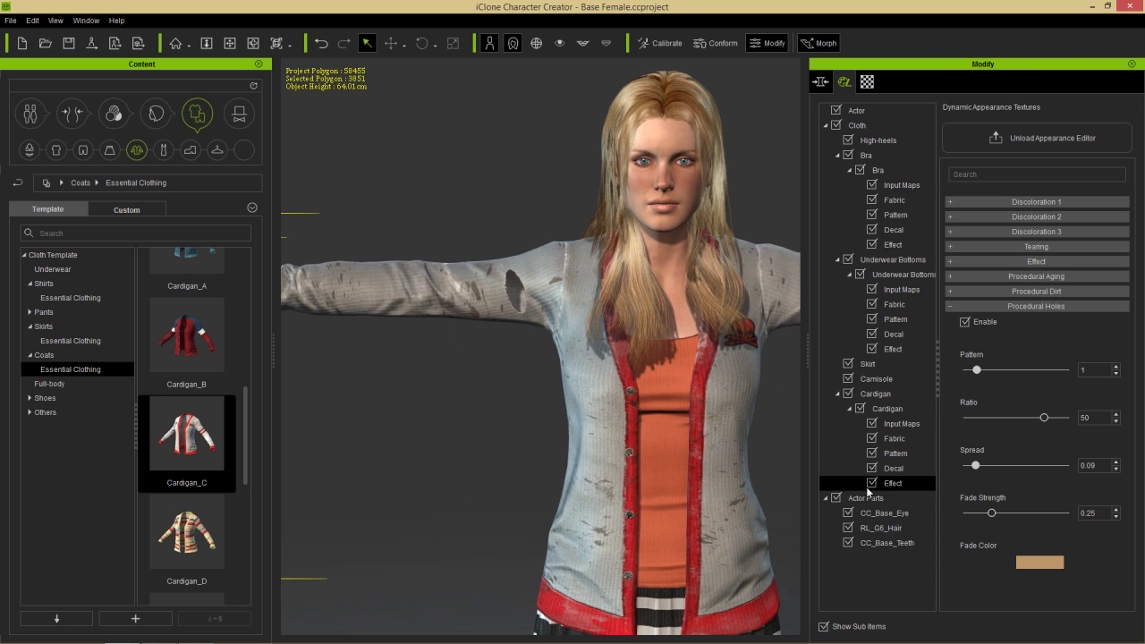
# Step: Turn off Hide Inner Mesh in the cardigan's Conform Clothing settings and check the skin behind the sleeve hole
pyautogui.click(877, 394)
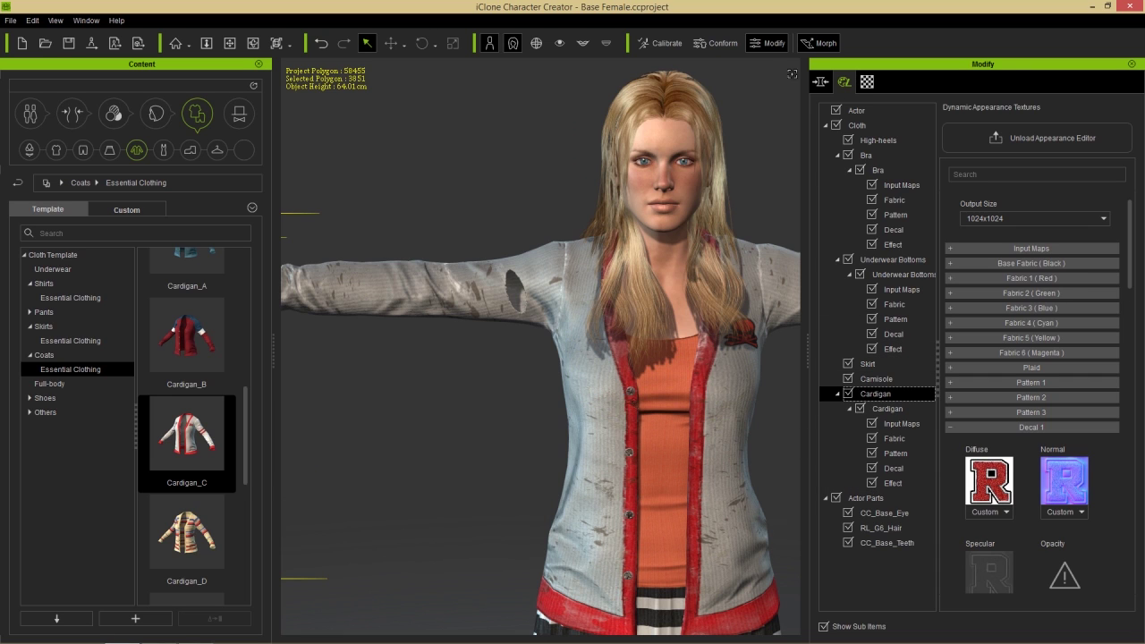
pyautogui.click(724, 44)
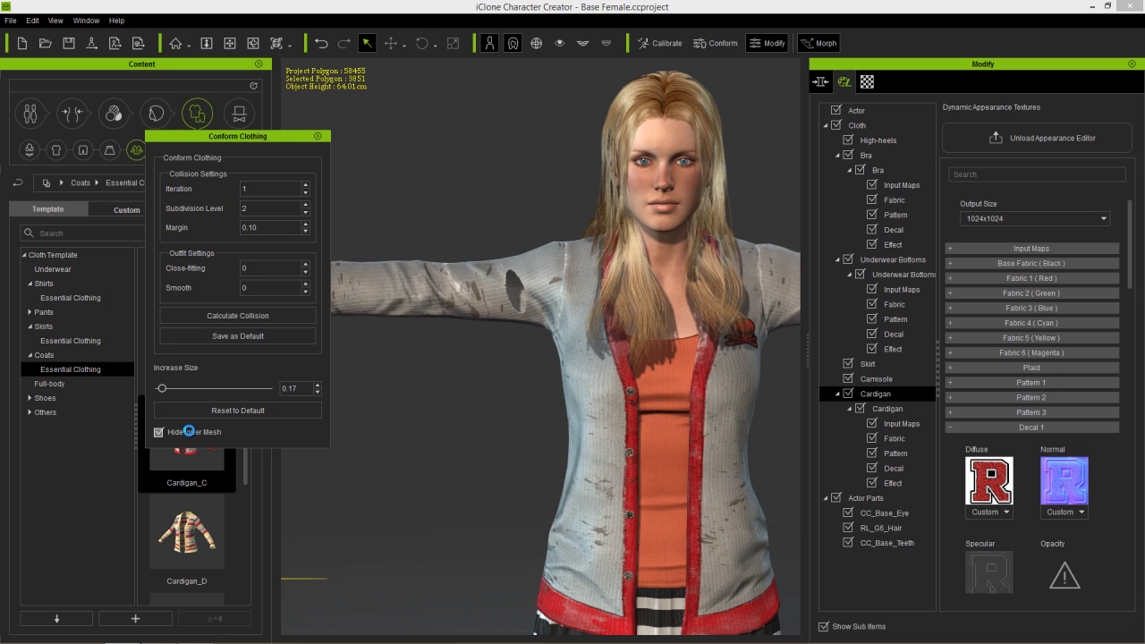
pyautogui.click(159, 432)
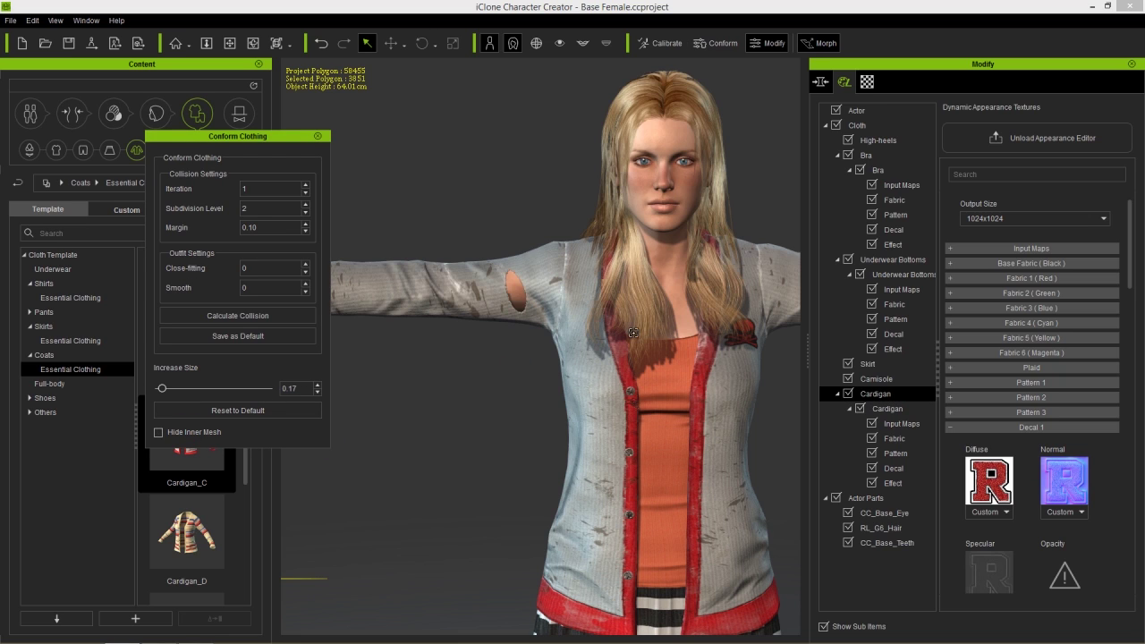
pyautogui.click(317, 136)
pyautogui.click(540, 302)
pyautogui.scroll(2, 607, 374)
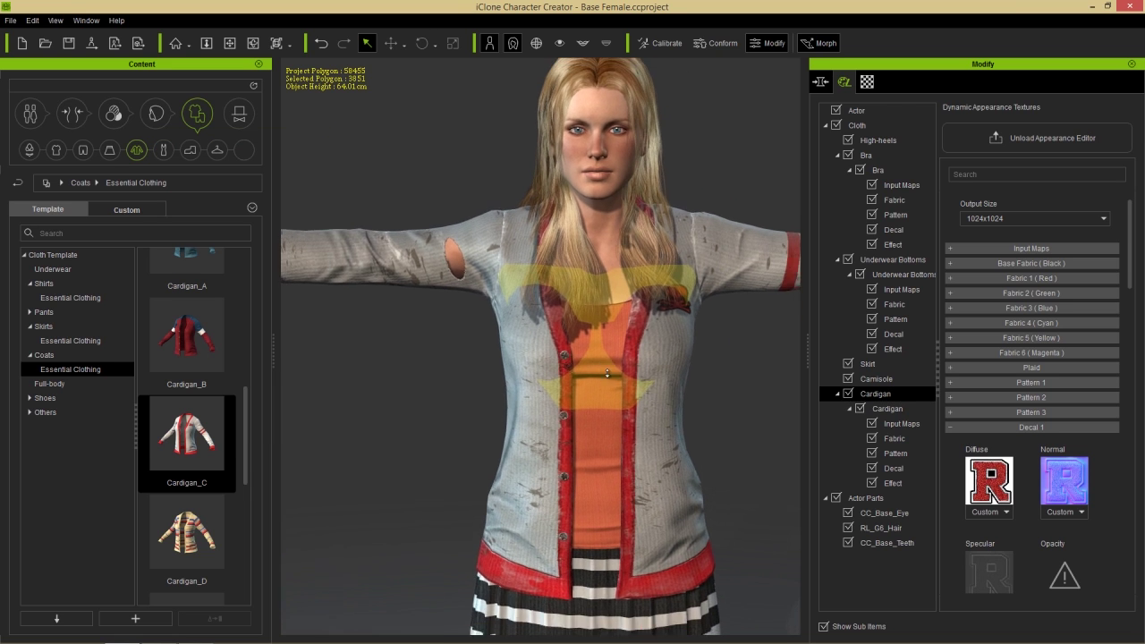
pyautogui.scroll(-1, 607, 374)
pyautogui.moveTo(608, 374); pyautogui.dragTo(690, 398, button='right')
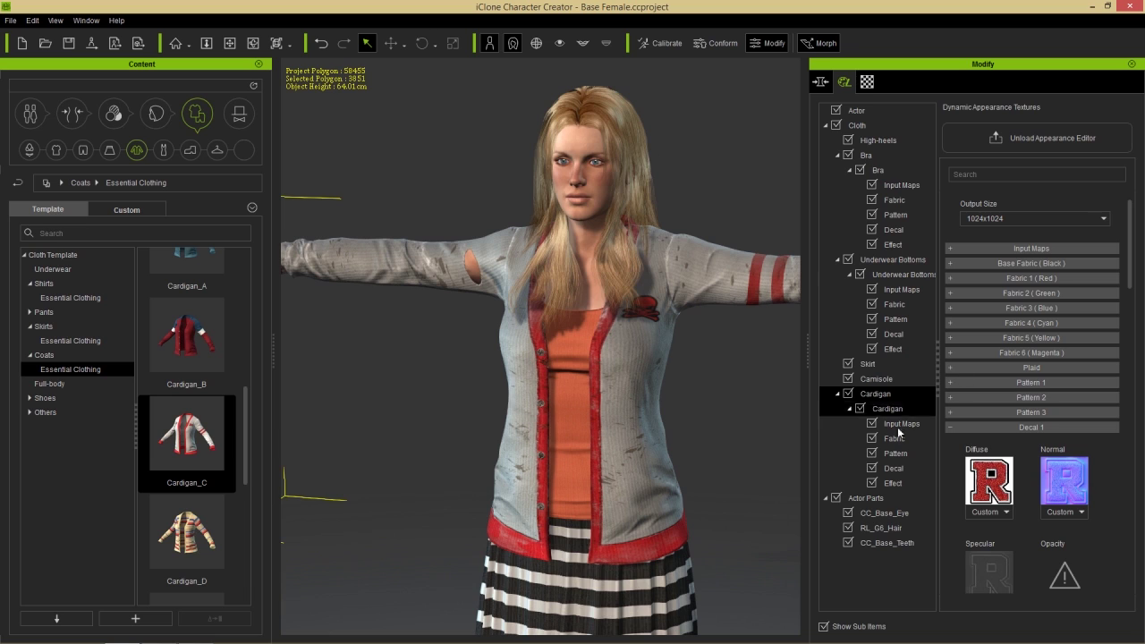
# Step: Replace the skirt with Skinny Pants_C from the Essential Clothing pants
pyautogui.click(893, 483)
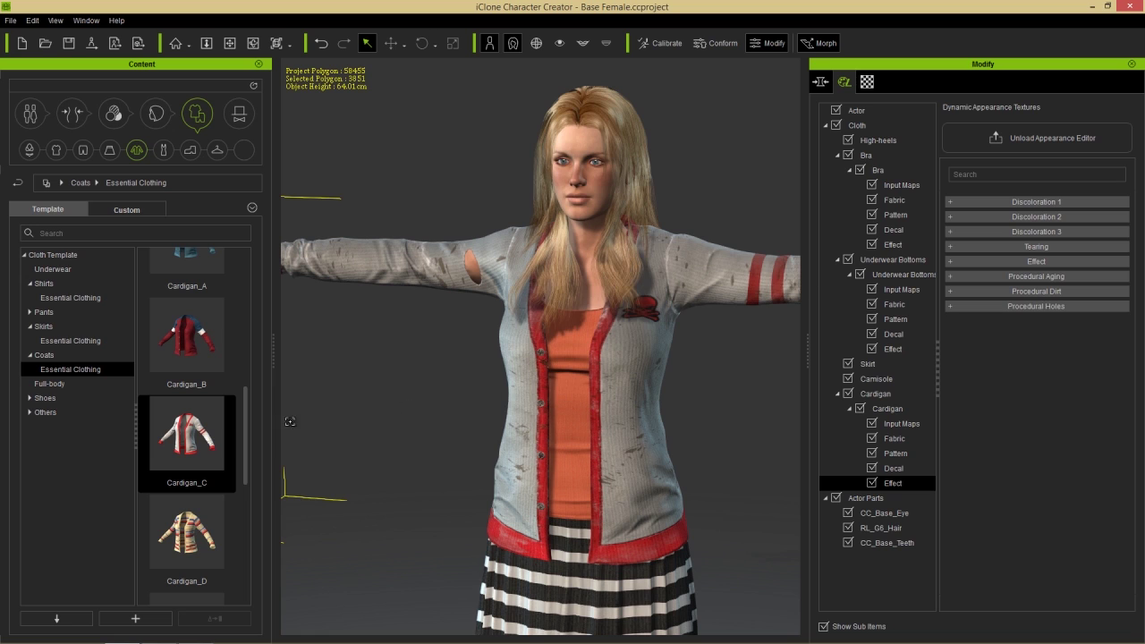
pyautogui.moveTo(247, 434); pyautogui.dragTo(254, 266)
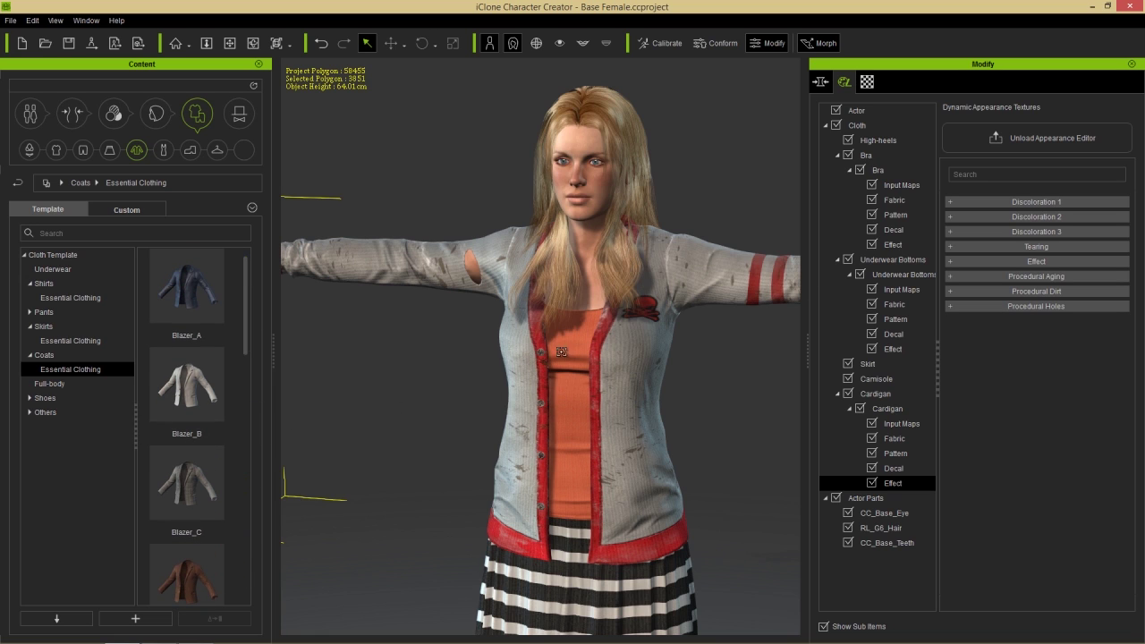
pyautogui.scroll(3, 567, 257)
pyautogui.scroll(-5, 567, 257)
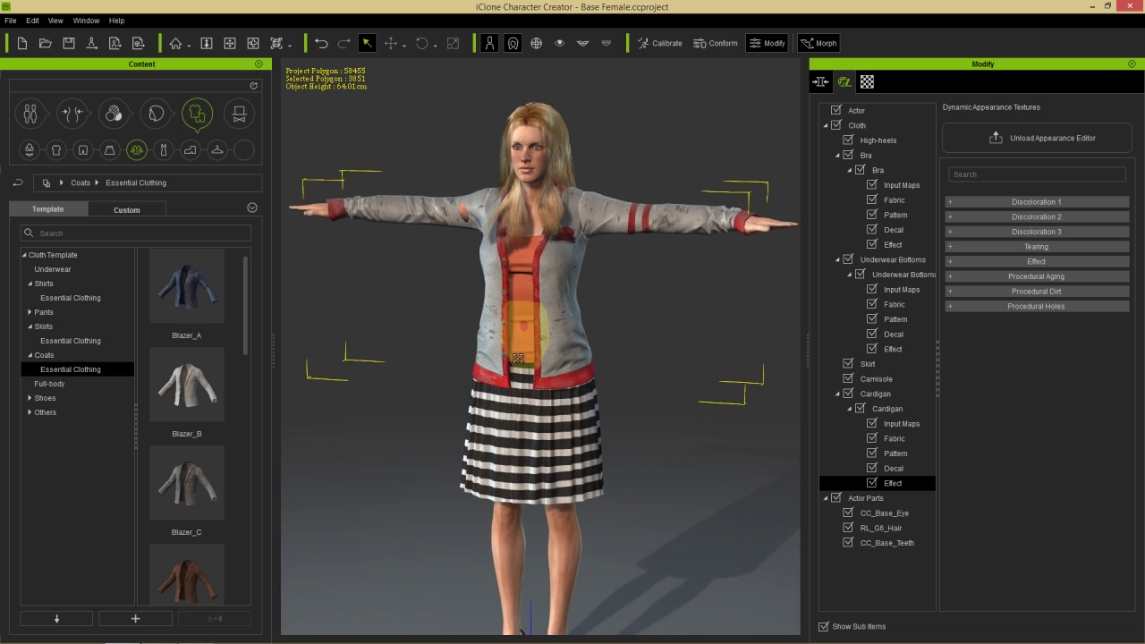
pyautogui.scroll(2, 676, 350)
pyautogui.moveTo(676, 350); pyautogui.dragTo(368, 372, button='middle')
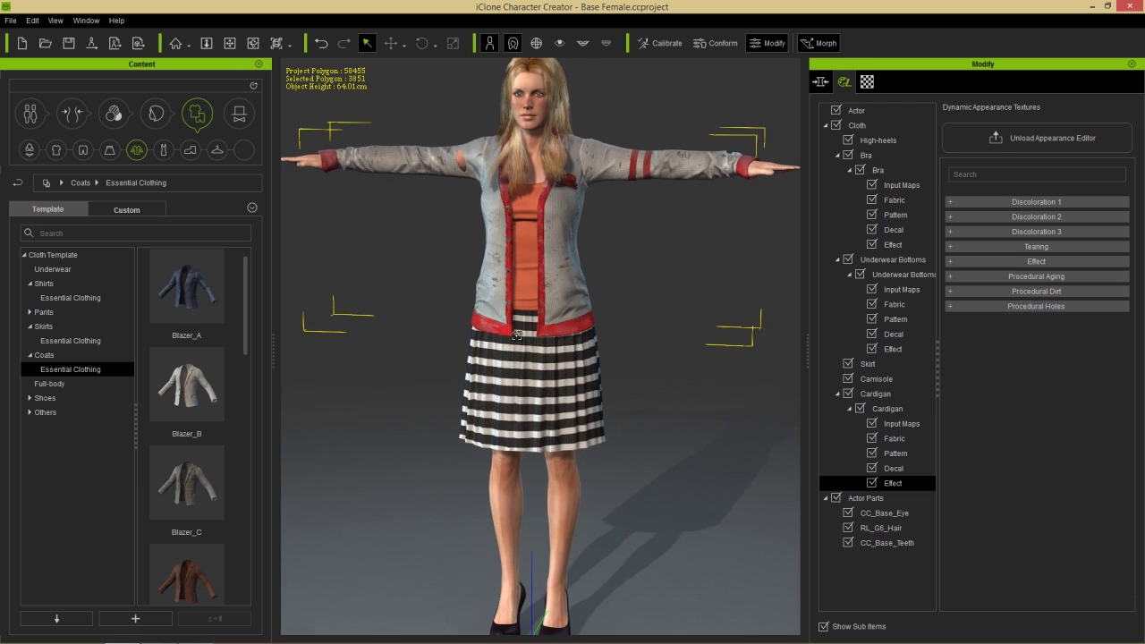
pyautogui.click(43, 313)
pyautogui.click(69, 327)
pyautogui.scroll(-1, 246, 304)
pyautogui.moveTo(246, 304); pyautogui.dragTo(231, 565)
pyautogui.doubleClick(185, 457)
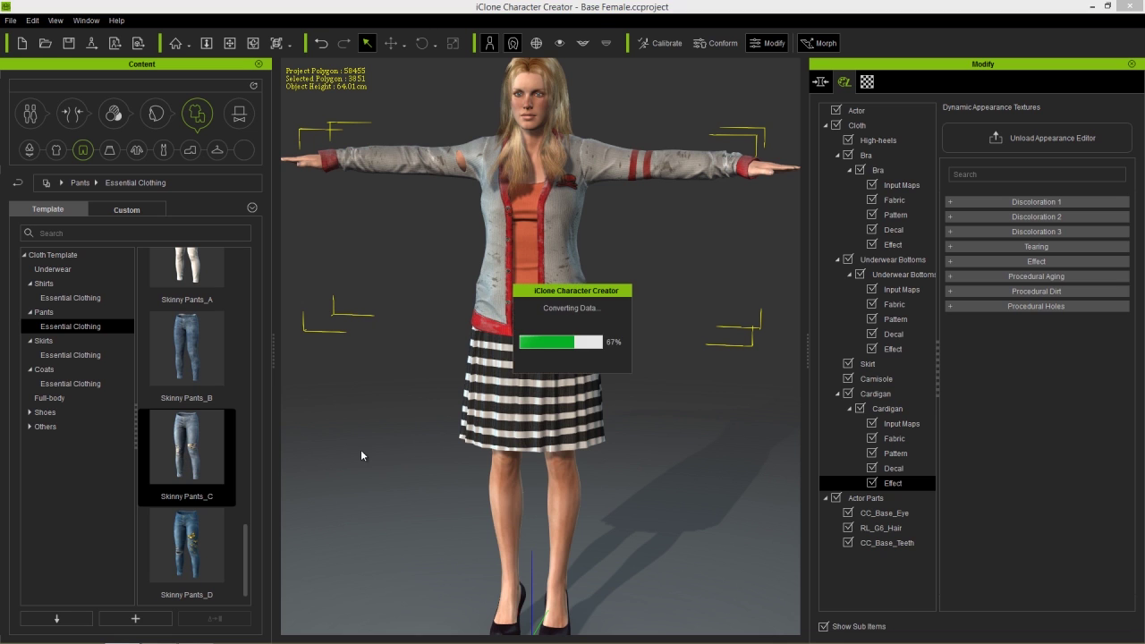
# Step: Activate the Appearance Editor for the skinny pants and open their Effect settings
pyautogui.scroll(2, 646, 357)
pyautogui.moveTo(646, 357); pyautogui.dragTo(608, 403, button='right')
pyautogui.scroll(4, 609, 404)
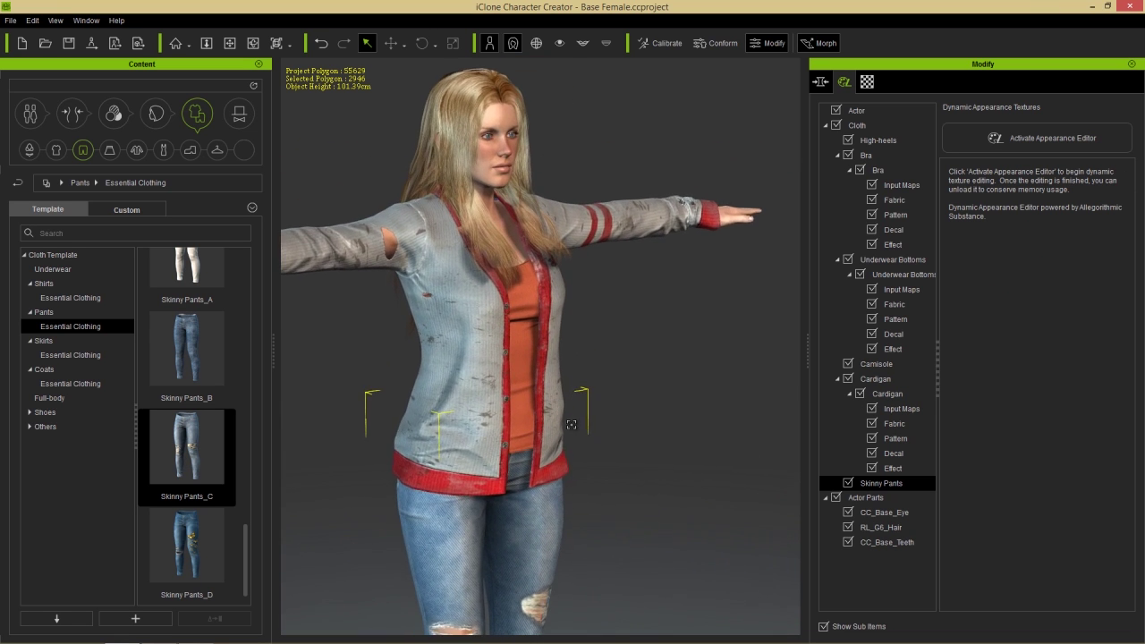
pyautogui.scroll(2, 571, 424)
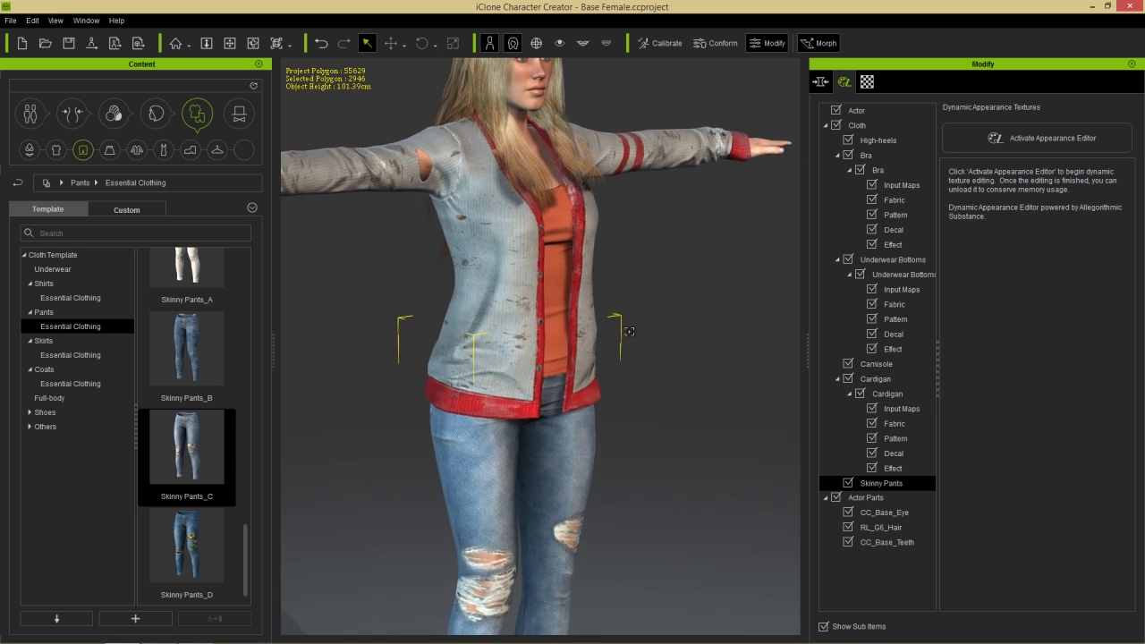
pyautogui.click(1045, 136)
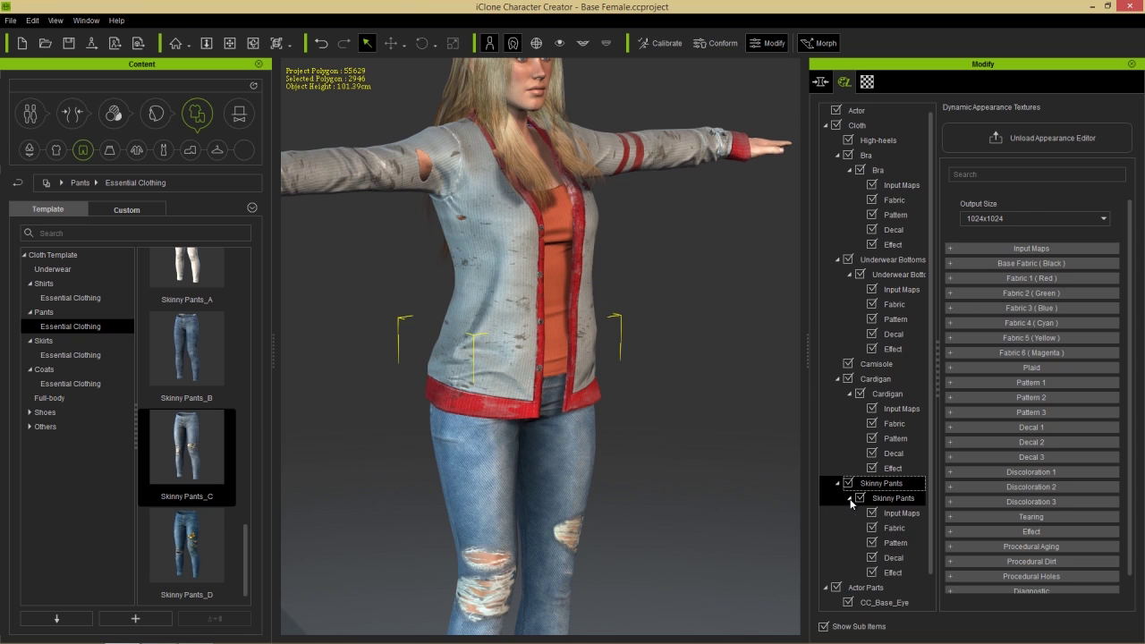
pyautogui.click(895, 573)
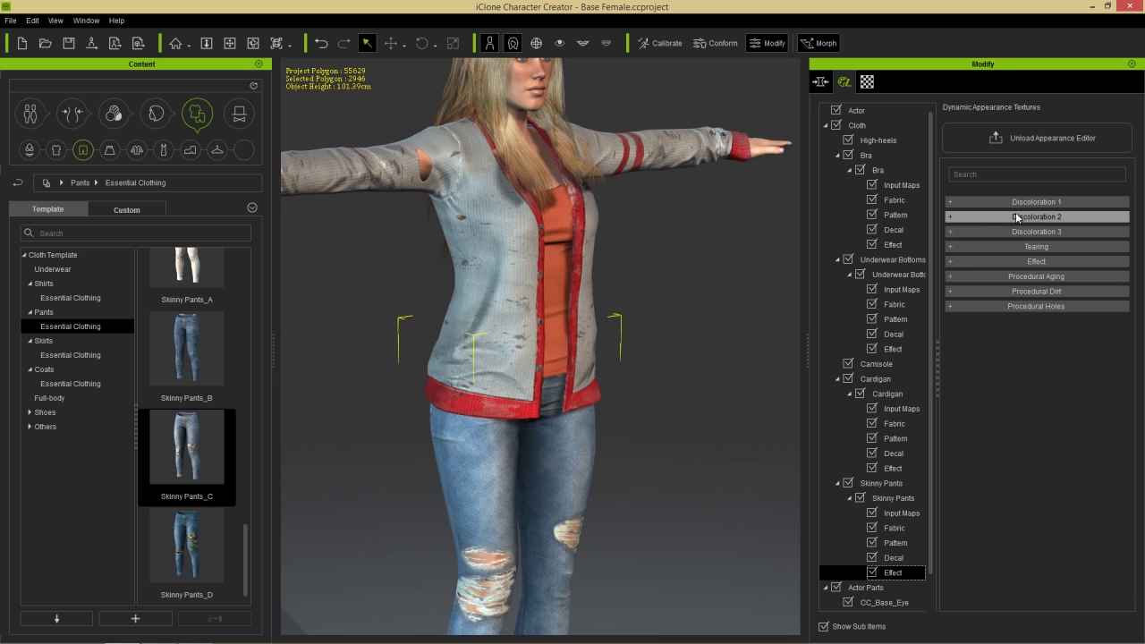
# Step: In the skinny pants' Discoloration 2, set Opacity to 1.00 and Lightness to 1.00
pyautogui.click(959, 217)
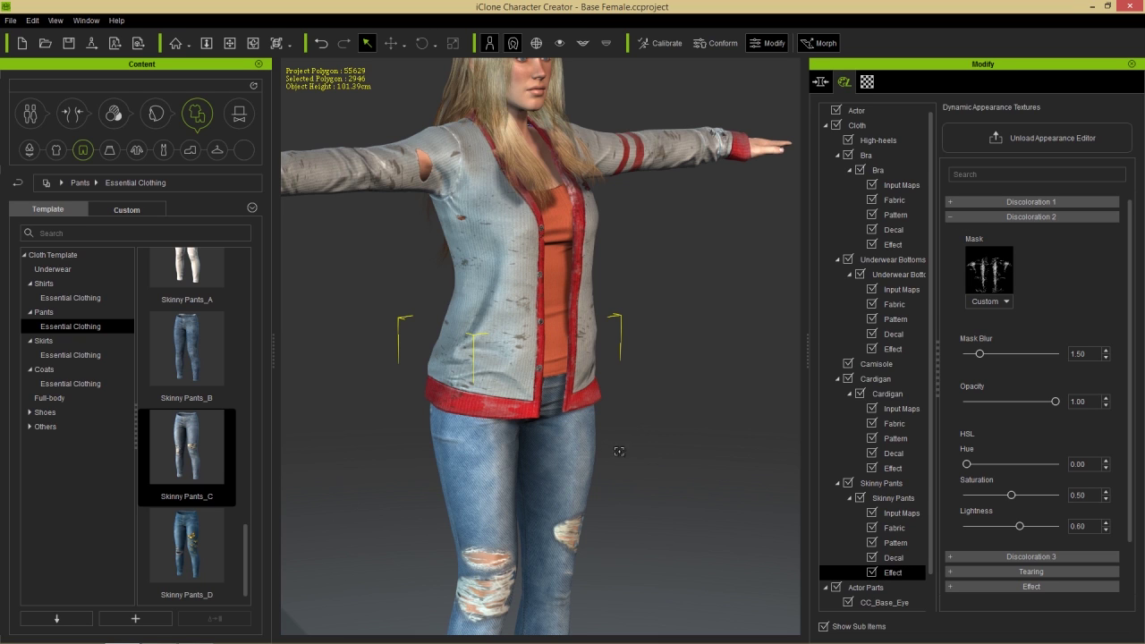
pyautogui.moveTo(631, 379); pyautogui.dragTo(648, 316, button='middle')
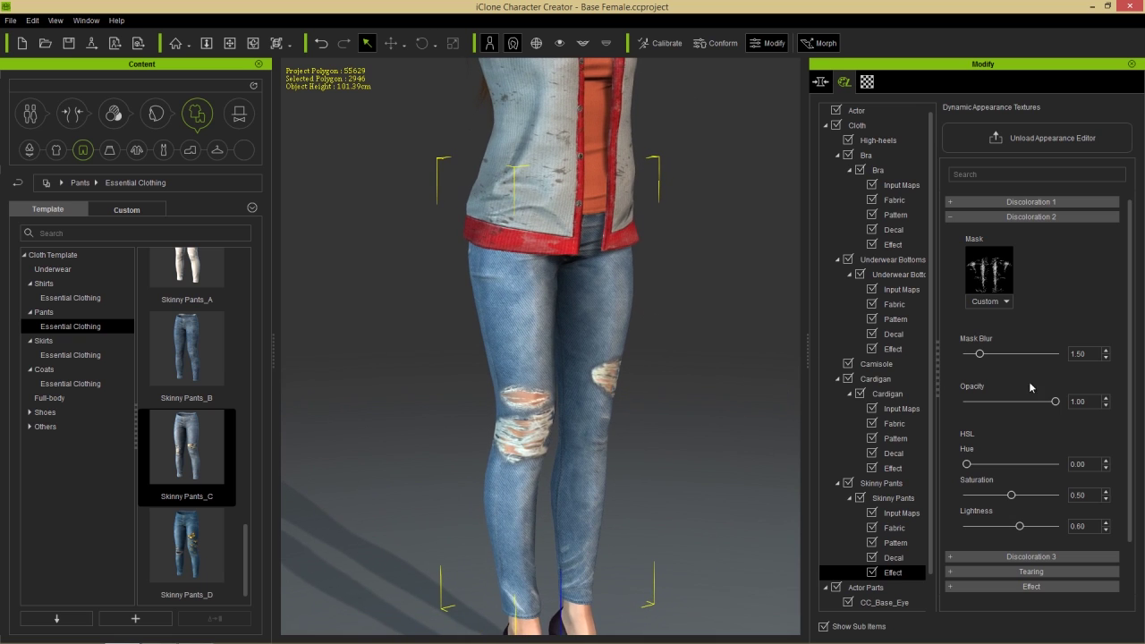
pyautogui.moveTo(1034, 403); pyautogui.dragTo(1099, 406)
pyautogui.moveTo(1020, 528); pyautogui.dragTo(1063, 535)
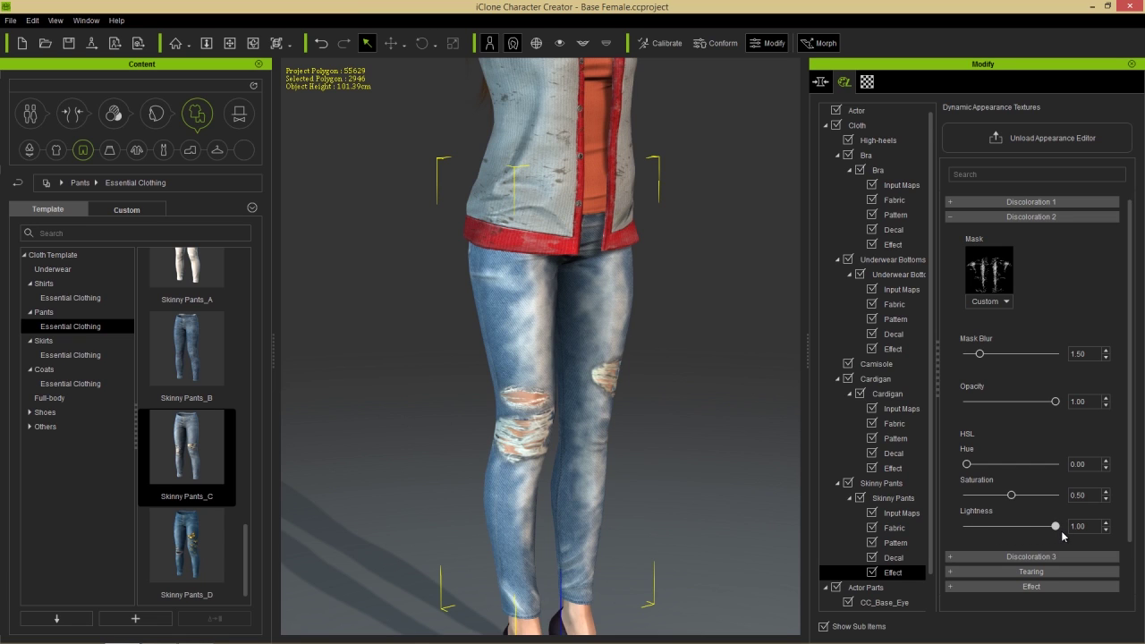
pyautogui.click(962, 217)
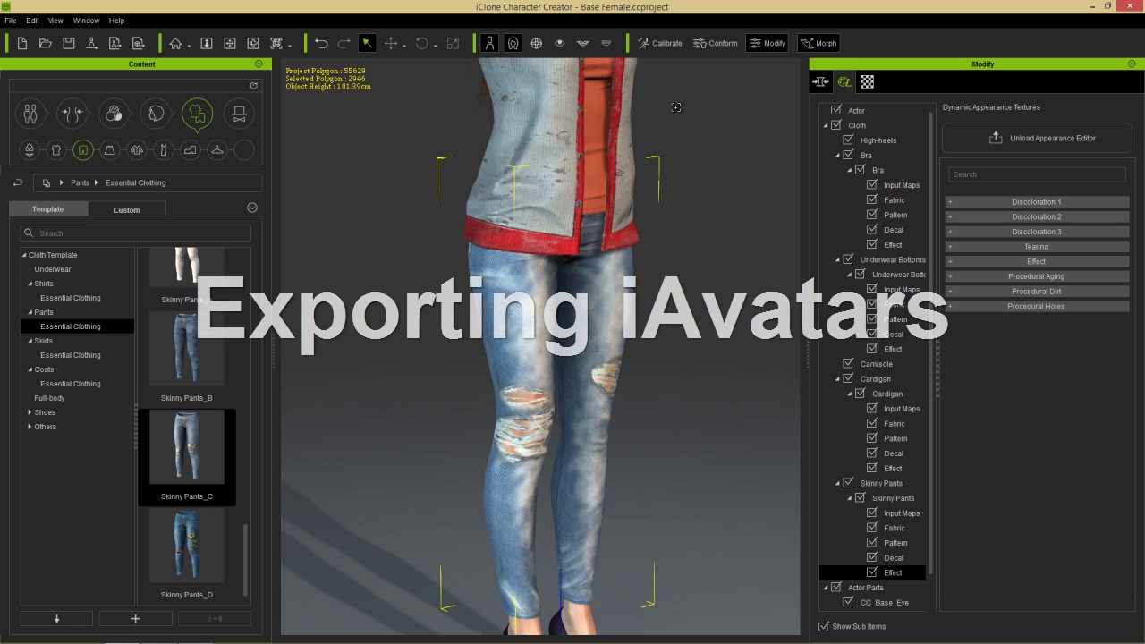
# Step: Export the character as an iAvatar file named College Girl on the Desktop at Real-time Quality (Default) resolution
pyautogui.moveTo(616, 134); pyautogui.dragTo(616, 220, button='middle')
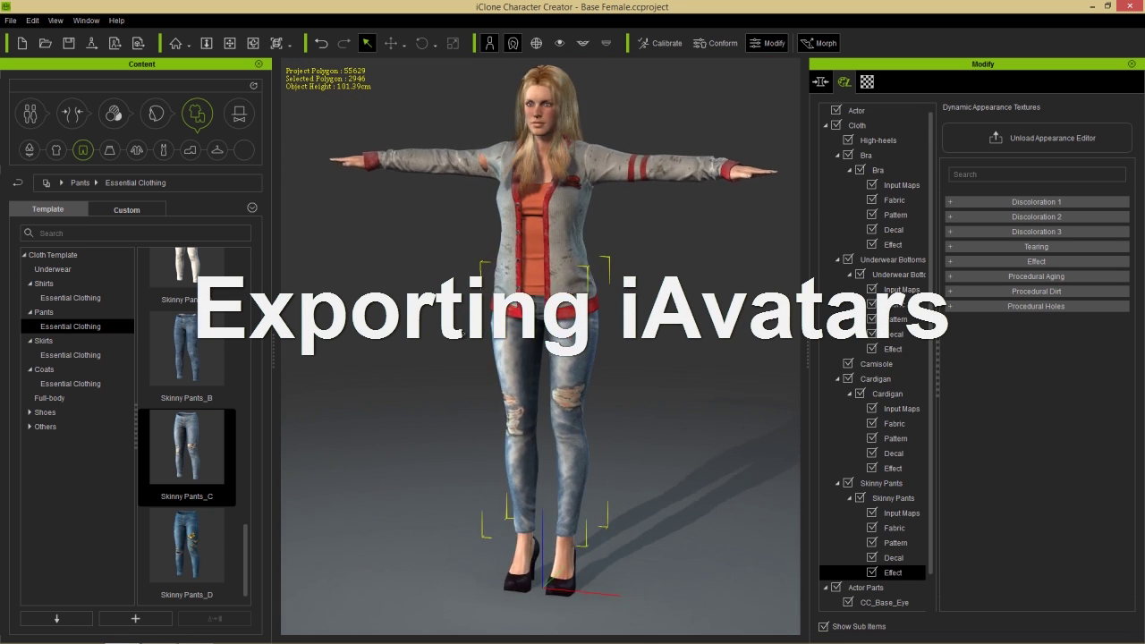
pyautogui.click(114, 44)
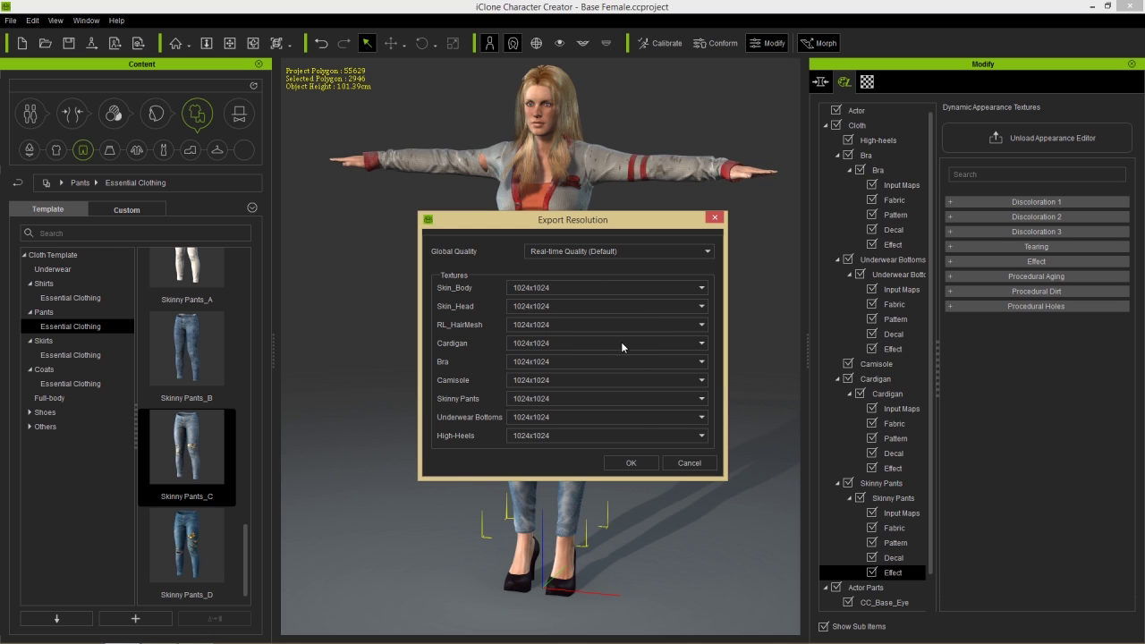
pyautogui.click(633, 463)
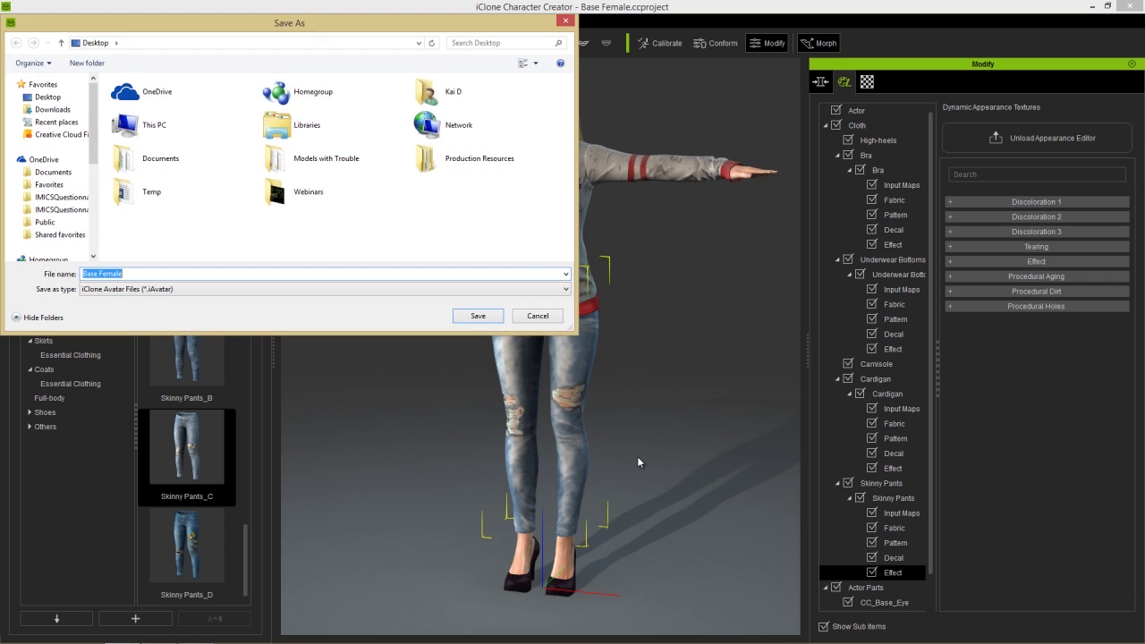
pyautogui.write('C')
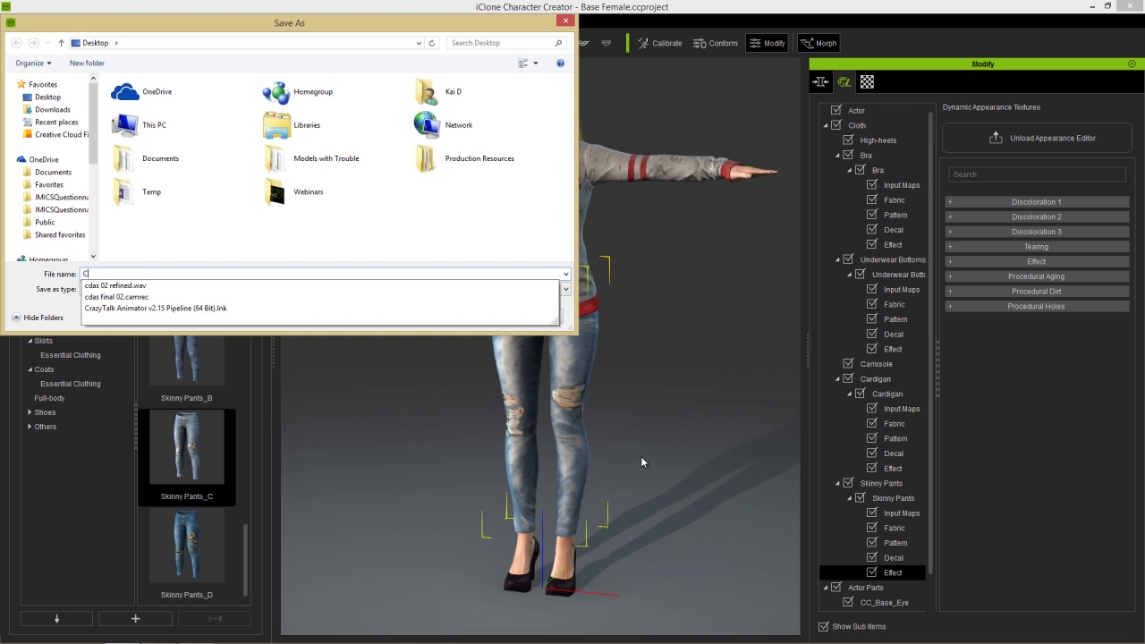
pyautogui.write('oolege Girl')
pyautogui.press('Return')
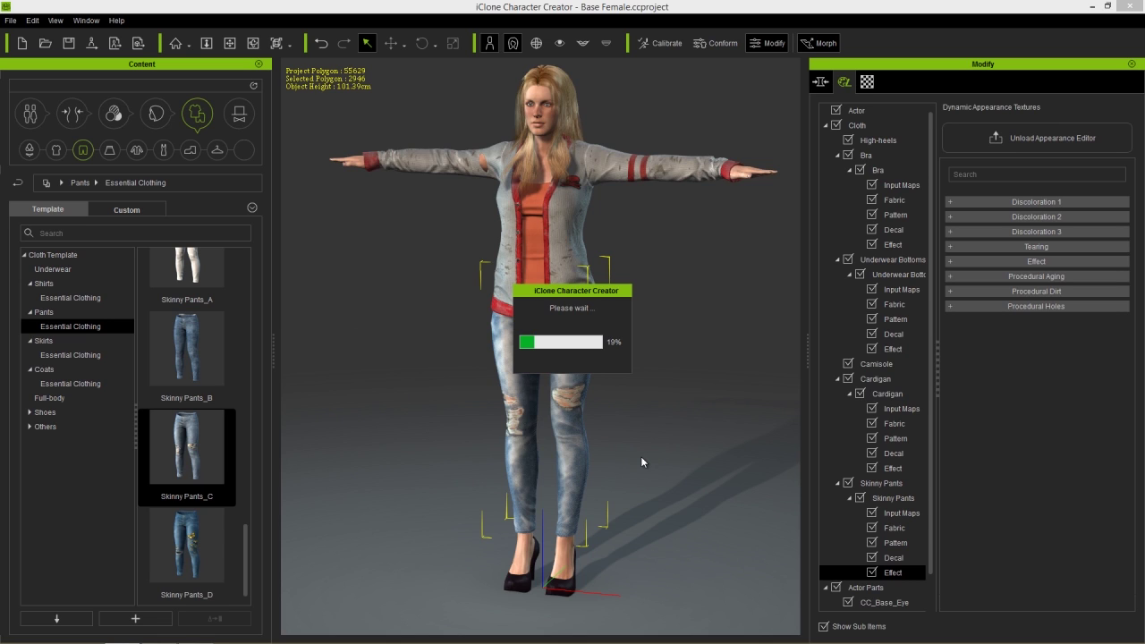
# Step: Switch to iClone 6 and load the exported College Girl avatar from the desktop into the empty scene
pyautogui.press('super+m')
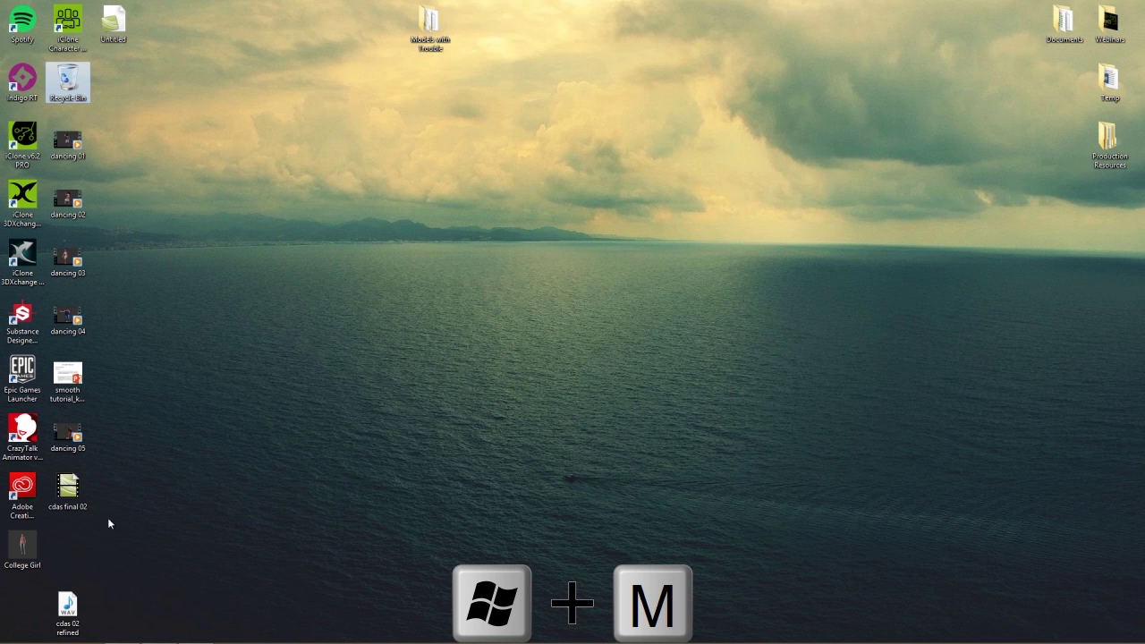
pyautogui.moveTo(22, 546); pyautogui.dragTo(595, 422)
pyautogui.hotkey('alt', 'Tab')
pyautogui.hotkey('alt', 'Tab')
pyautogui.hotkey('alt', 'Tab')
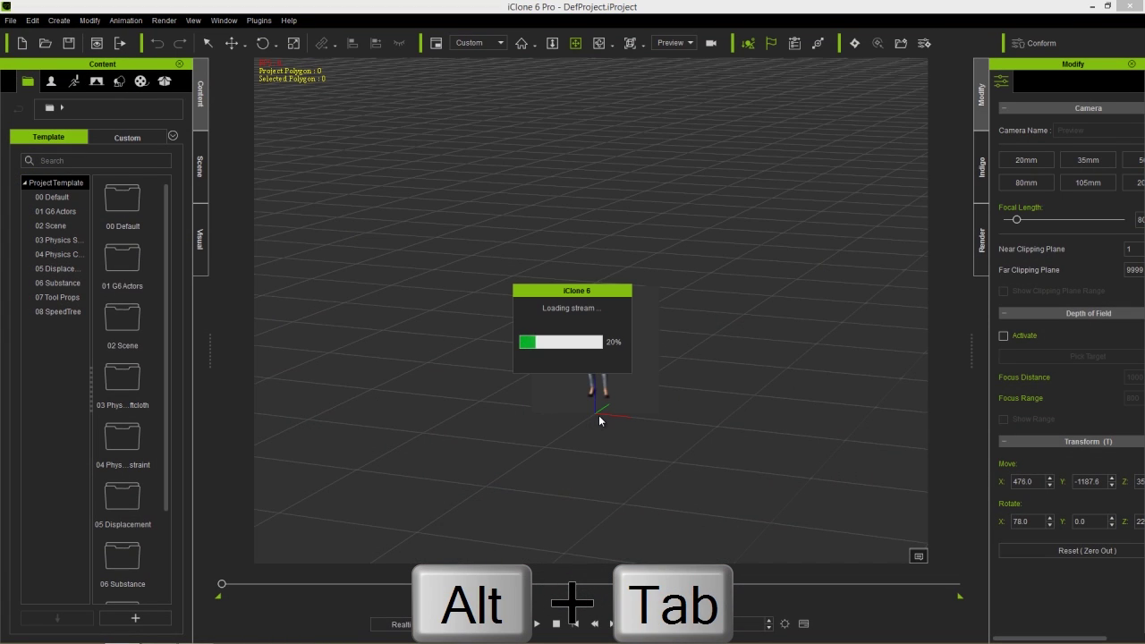
# Step: Browse the avatar accessories to the Hair folder of Hottest Hairstyles, widening the content library for readable names
pyautogui.click(76, 82)
pyautogui.doubleClick(60, 229)
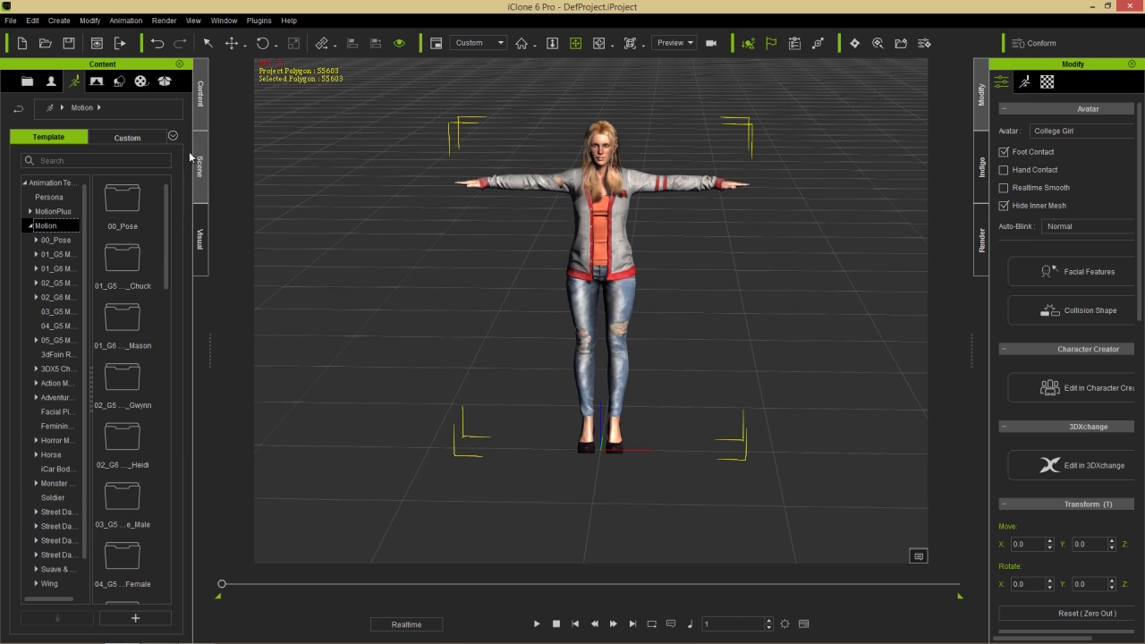
pyautogui.click(51, 82)
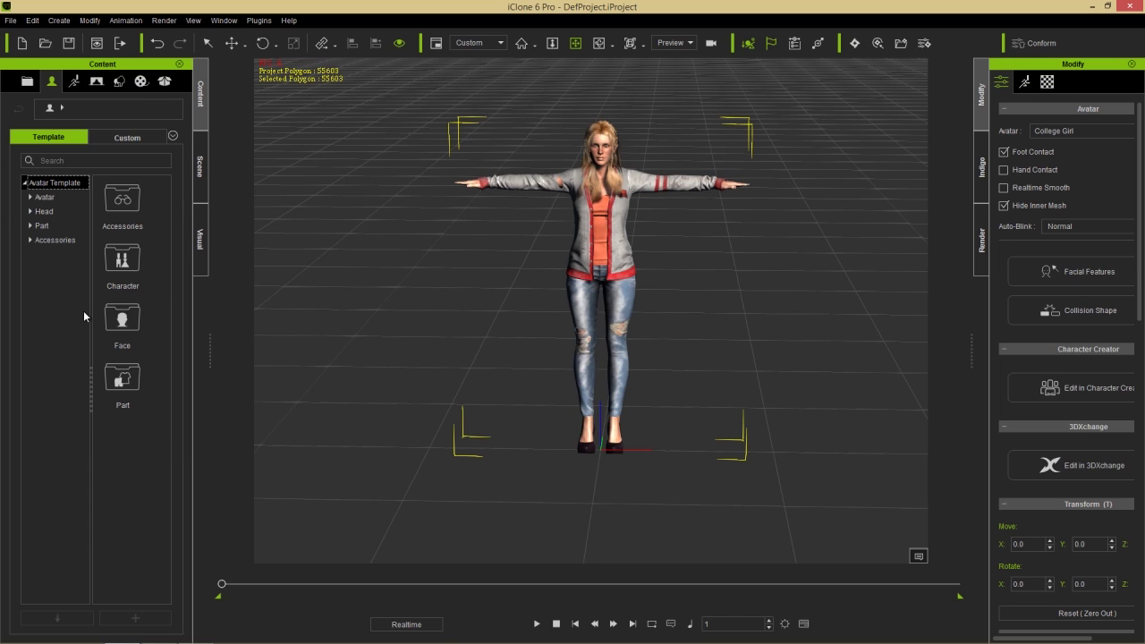
pyautogui.doubleClick(44, 198)
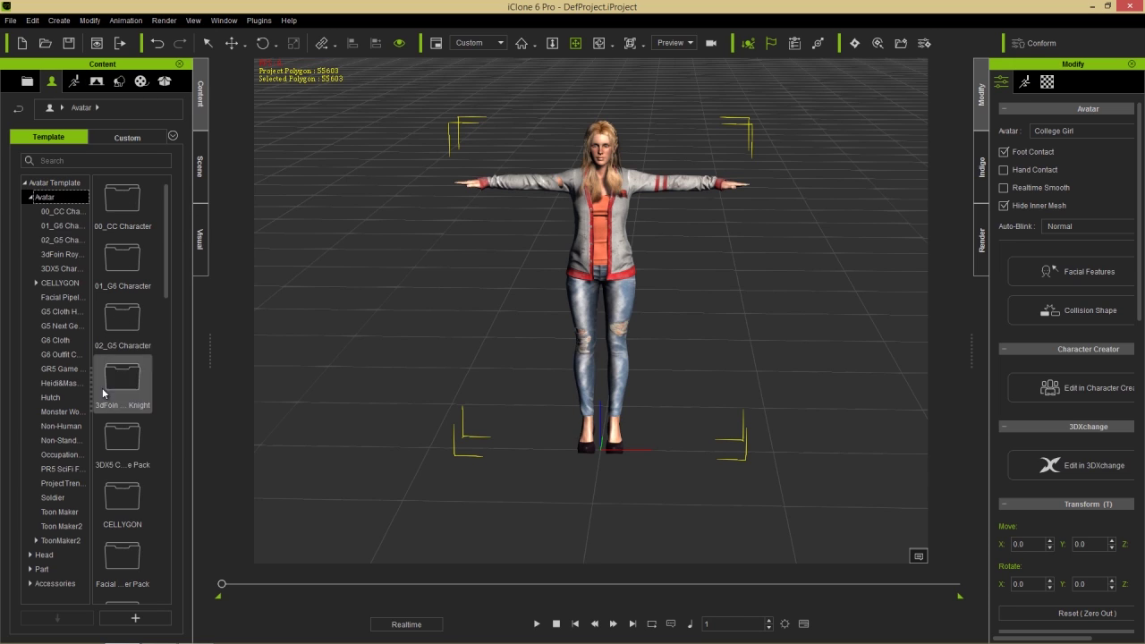
pyautogui.doubleClick(61, 582)
pyautogui.scroll(-5, 35, 492)
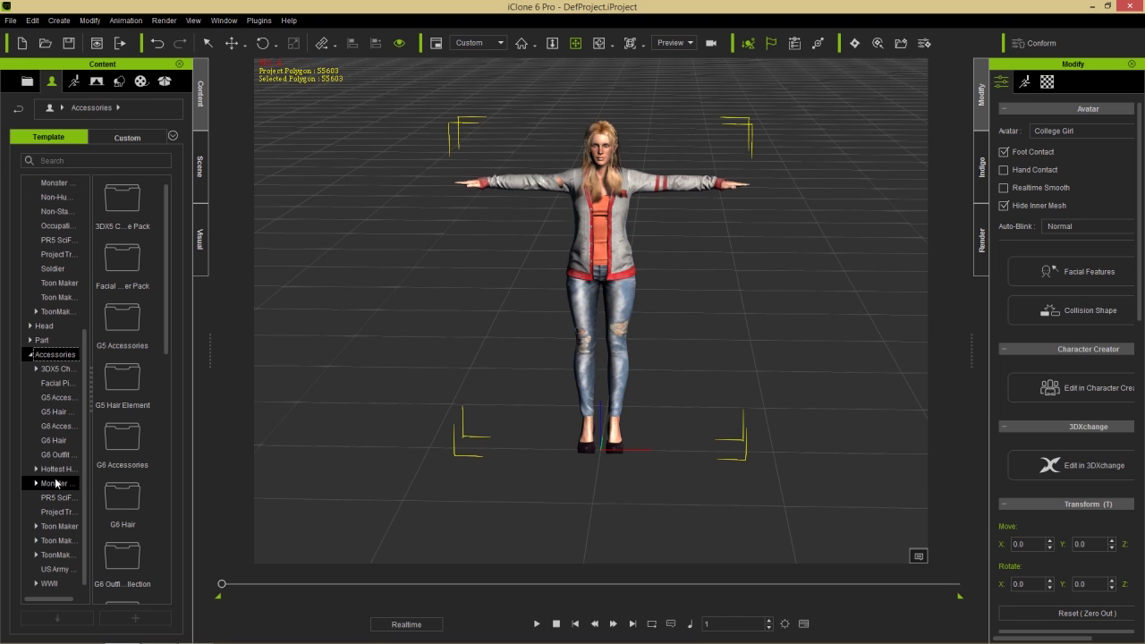
pyautogui.moveTo(209, 346); pyautogui.dragTo(299, 342)
pyautogui.doubleClick(71, 468)
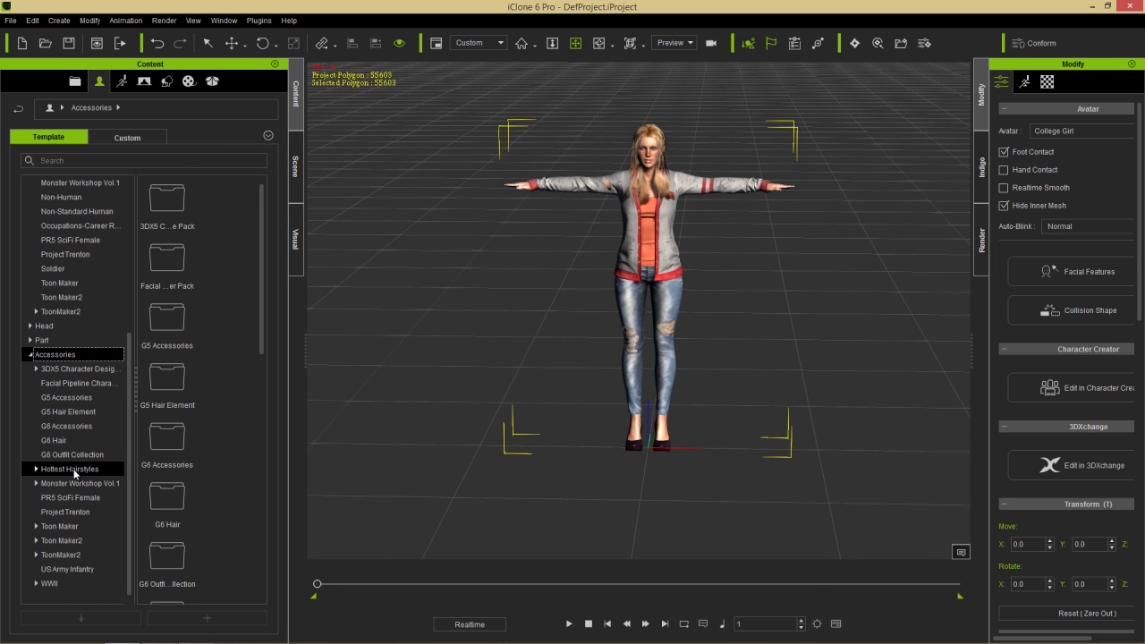
pyautogui.click(55, 499)
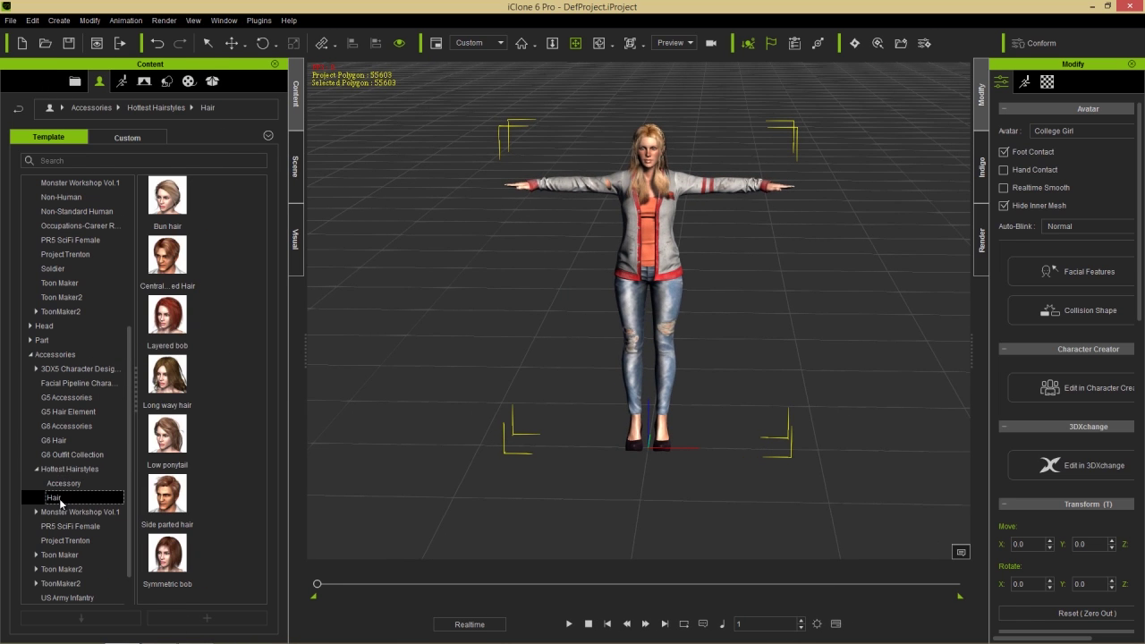
# Step: Add the Layered bob hairstyle to the College Girl avatar and delete her original Hair object from the scene
pyautogui.doubleClick(167, 318)
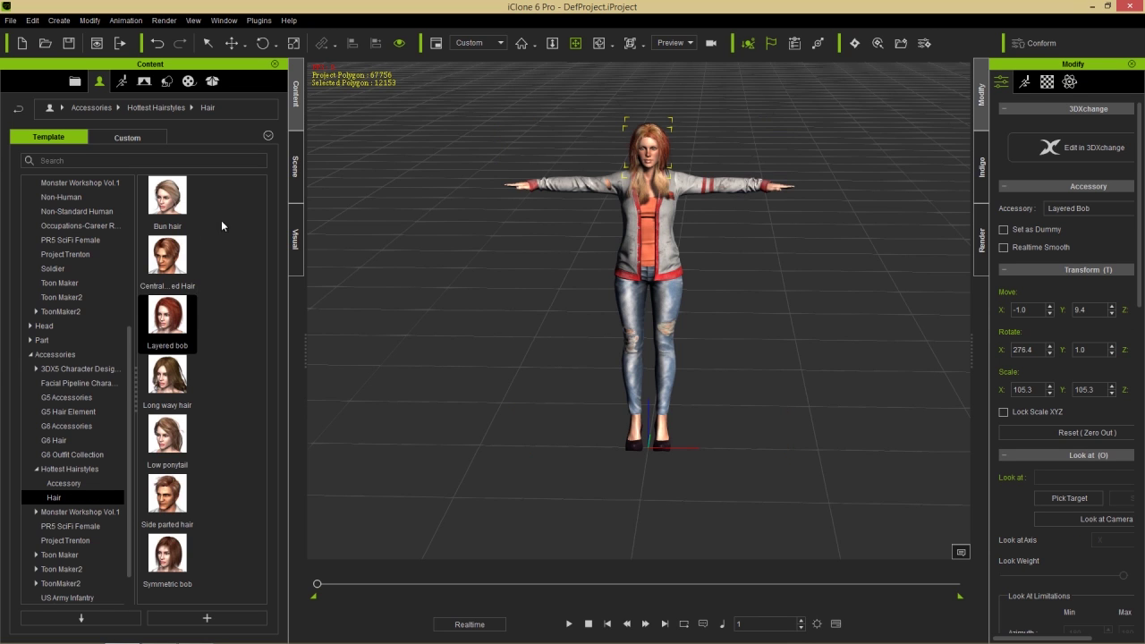
pyautogui.click(301, 162)
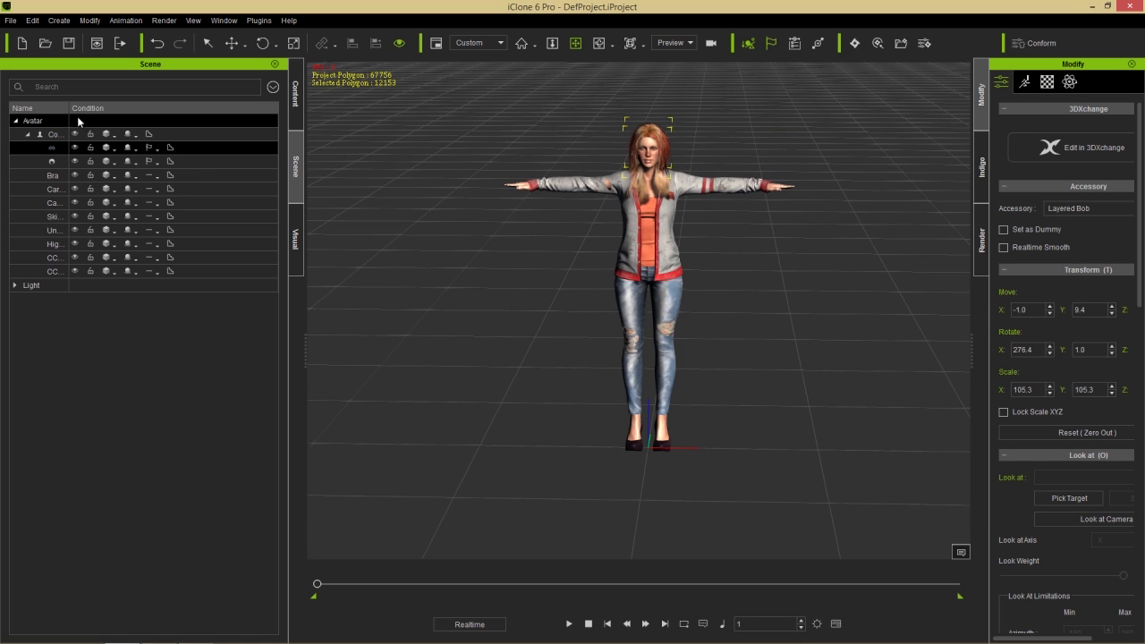
pyautogui.moveTo(70, 108); pyautogui.dragTo(128, 107)
pyautogui.click(89, 161)
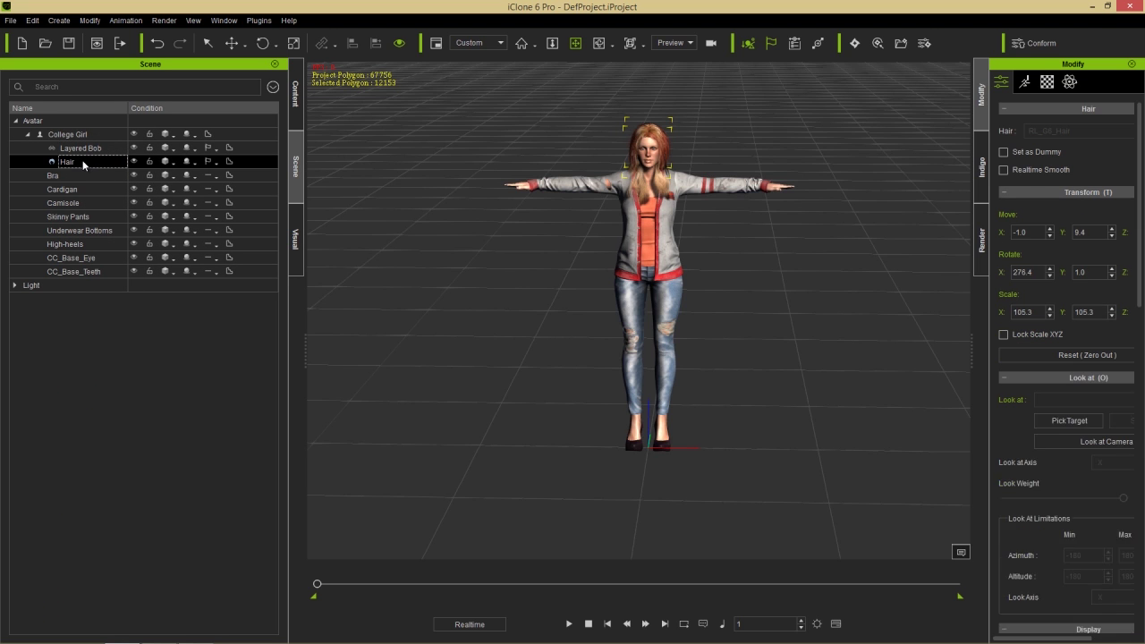
pyautogui.press('Delete')
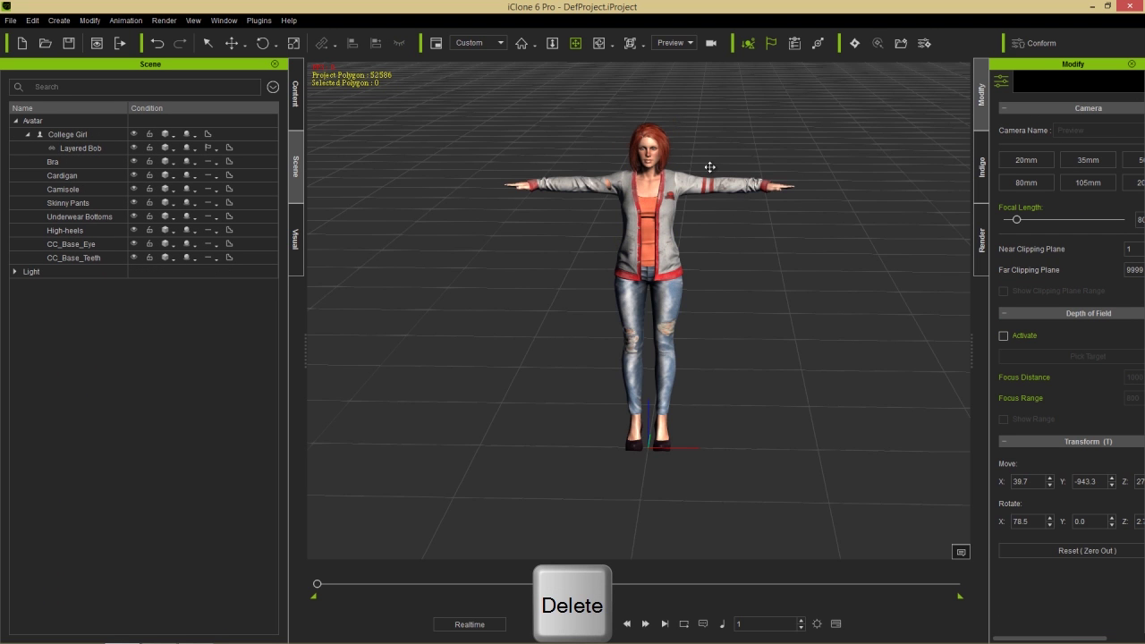
# Step: Move the Layered Bob hair to Y 8.4 to adjust its fit on the avatar's head
pyautogui.scroll(8, 704, 193)
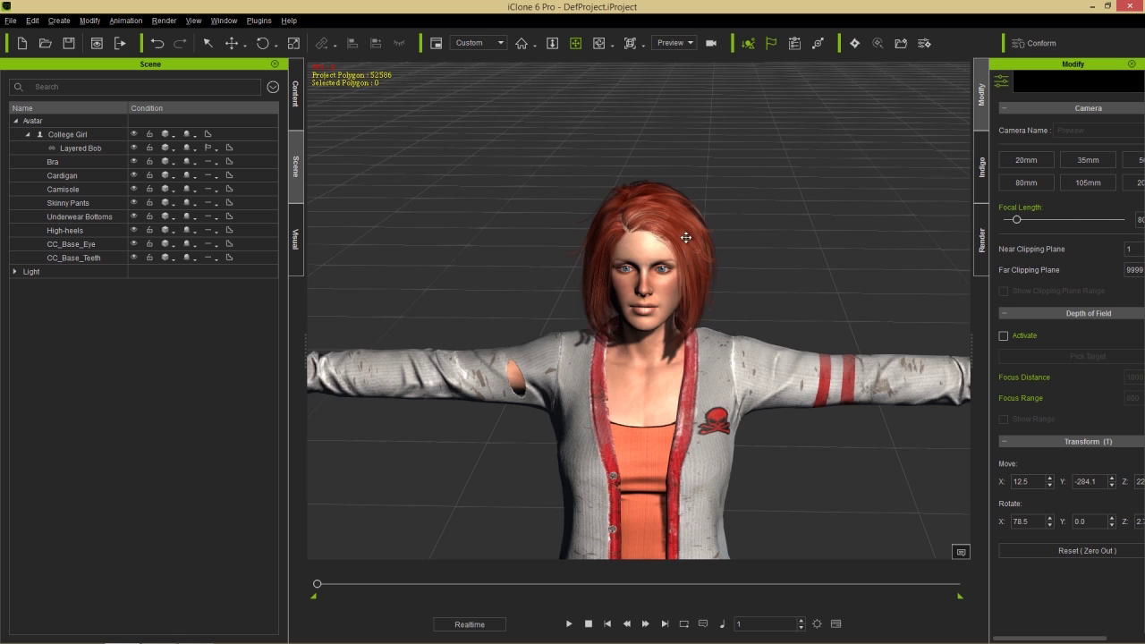
pyautogui.moveTo(686, 237); pyautogui.dragTo(397, 268, button='right')
pyautogui.click(90, 149)
pyautogui.press('w')
pyautogui.moveTo(763, 260); pyautogui.dragTo(760, 262)
pyautogui.moveTo(759, 262); pyautogui.dragTo(812, 357, button='right')
pyautogui.scroll(-10, 813, 357)
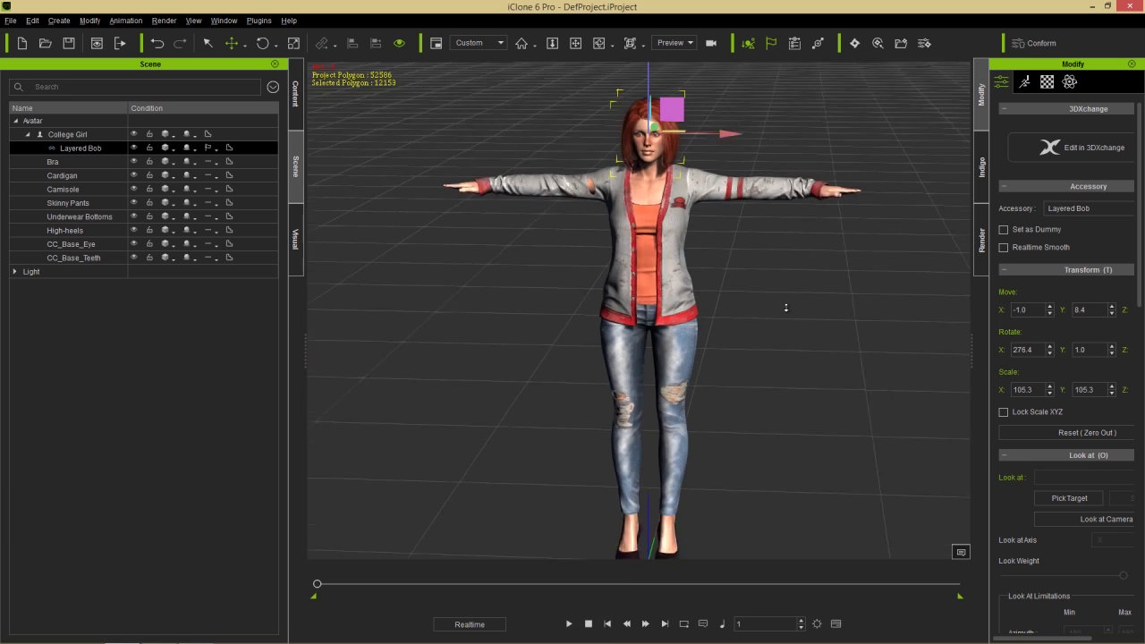
pyautogui.scroll(-2, 787, 307)
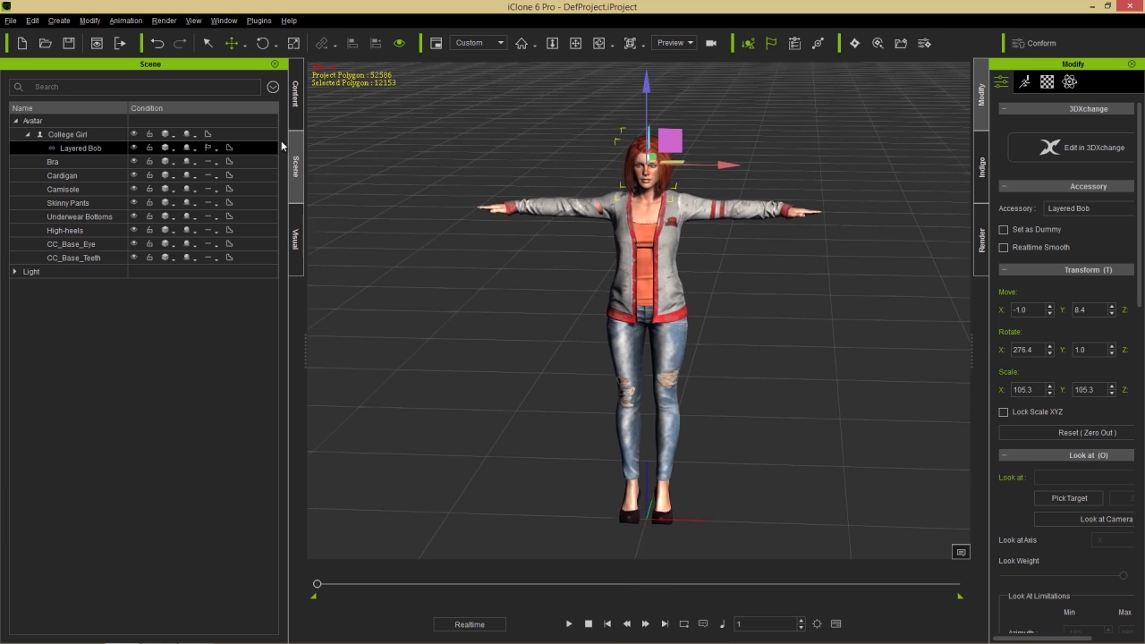
# Step: Apply the Routine 01 motion from Street Dance Girl Style's Routines to the College Girl avatar and preview the dance before pausing playback
pyautogui.click(295, 93)
pyautogui.click(125, 82)
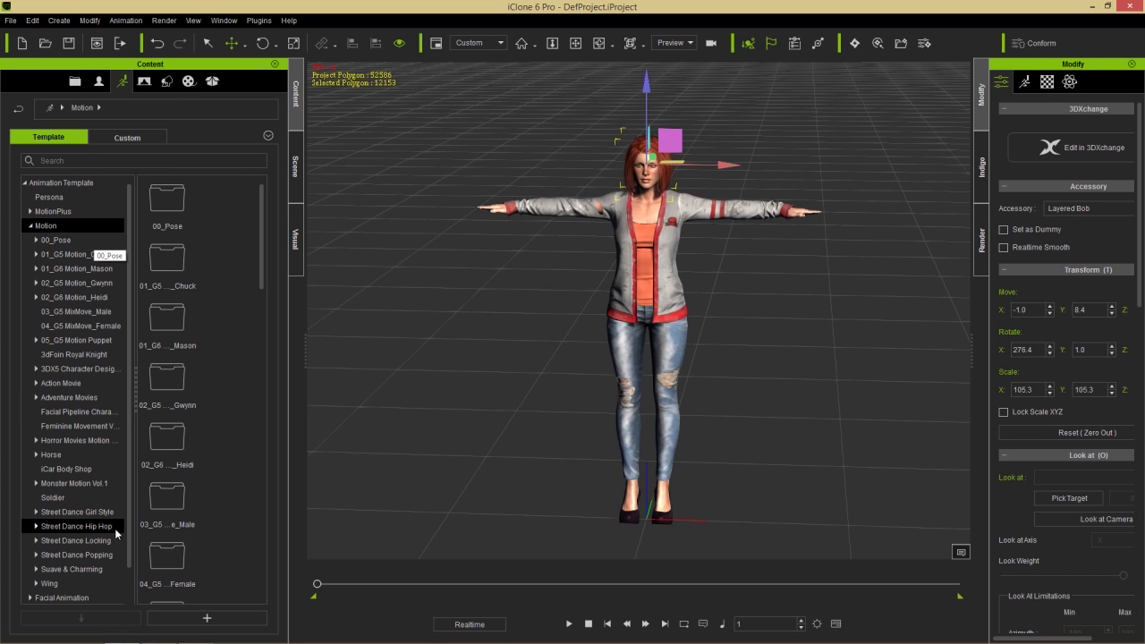
pyautogui.click(81, 513)
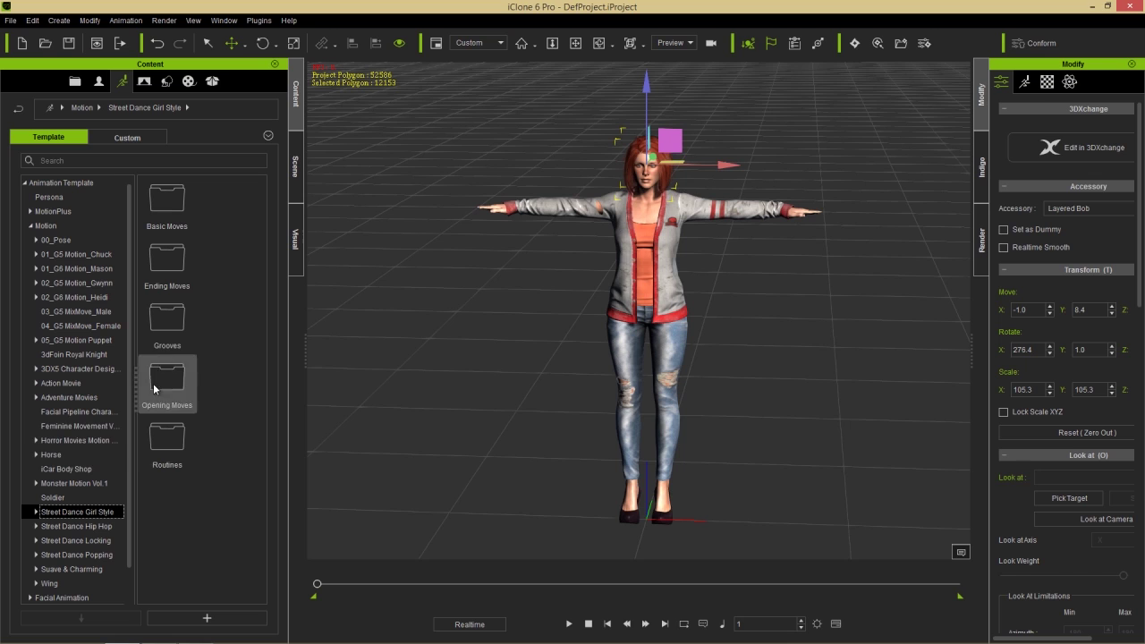
pyautogui.doubleClick(170, 443)
pyautogui.doubleClick(179, 200)
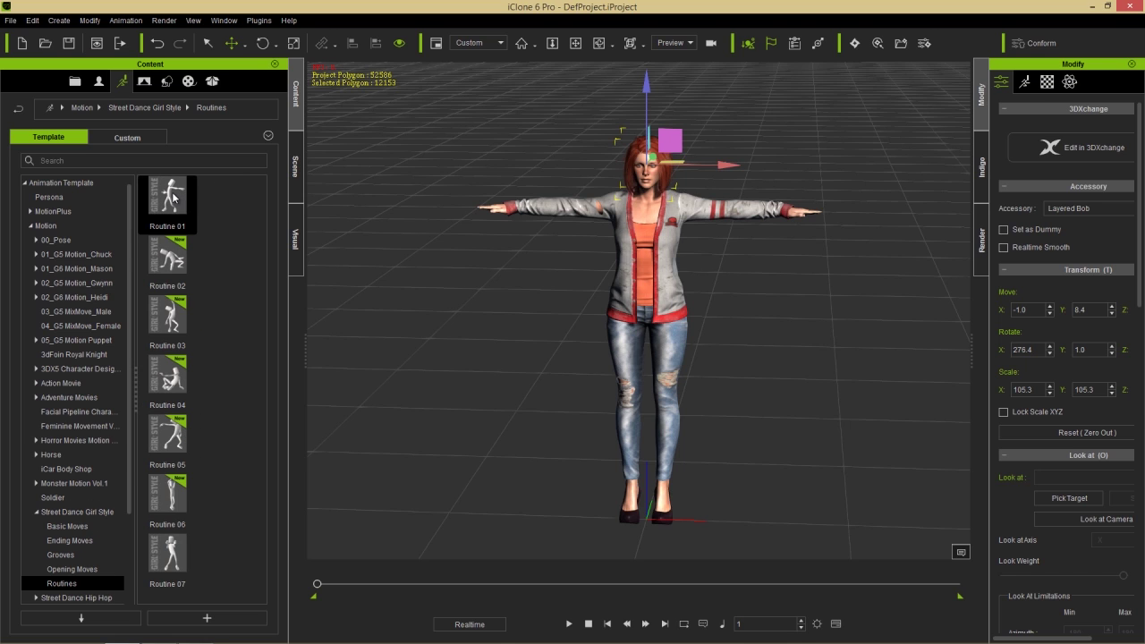
pyautogui.click(646, 357)
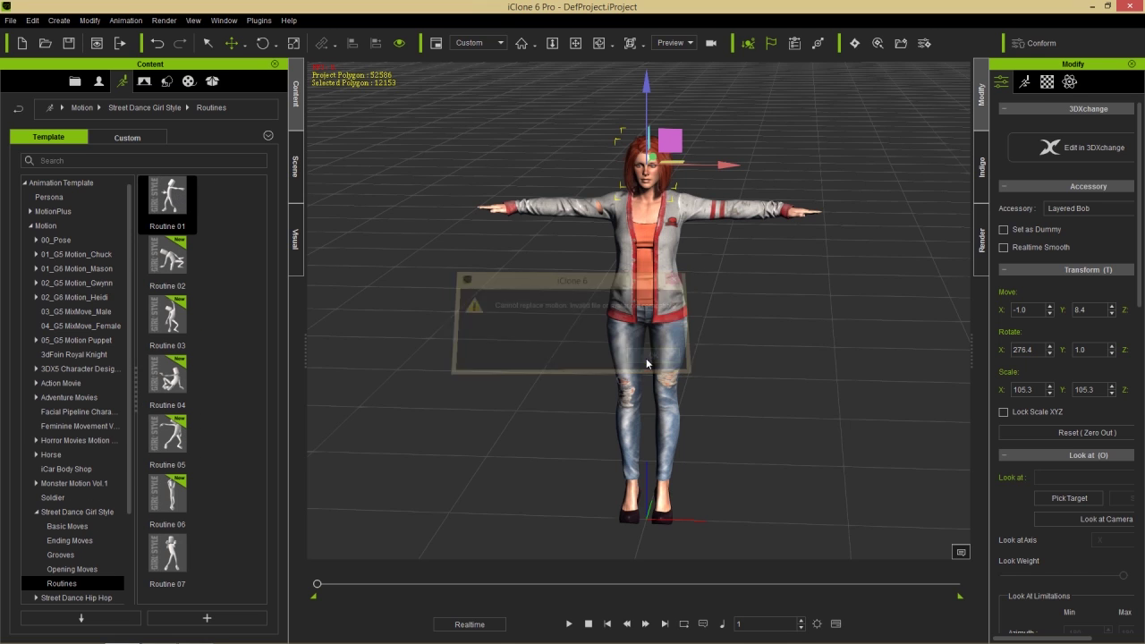
pyautogui.click(643, 261)
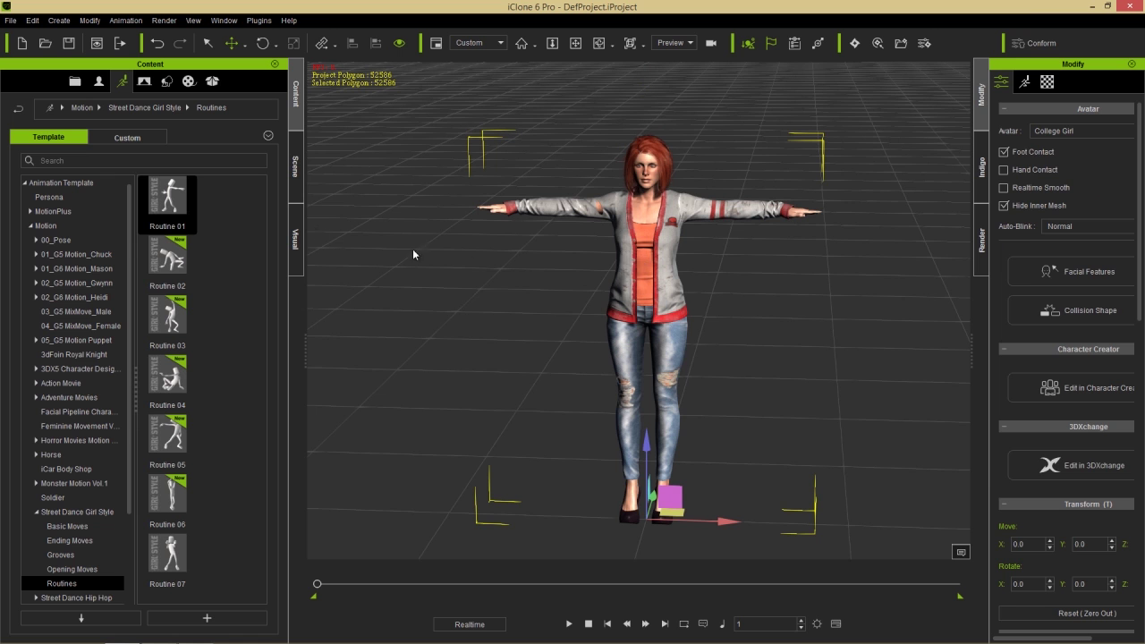
pyautogui.doubleClick(179, 197)
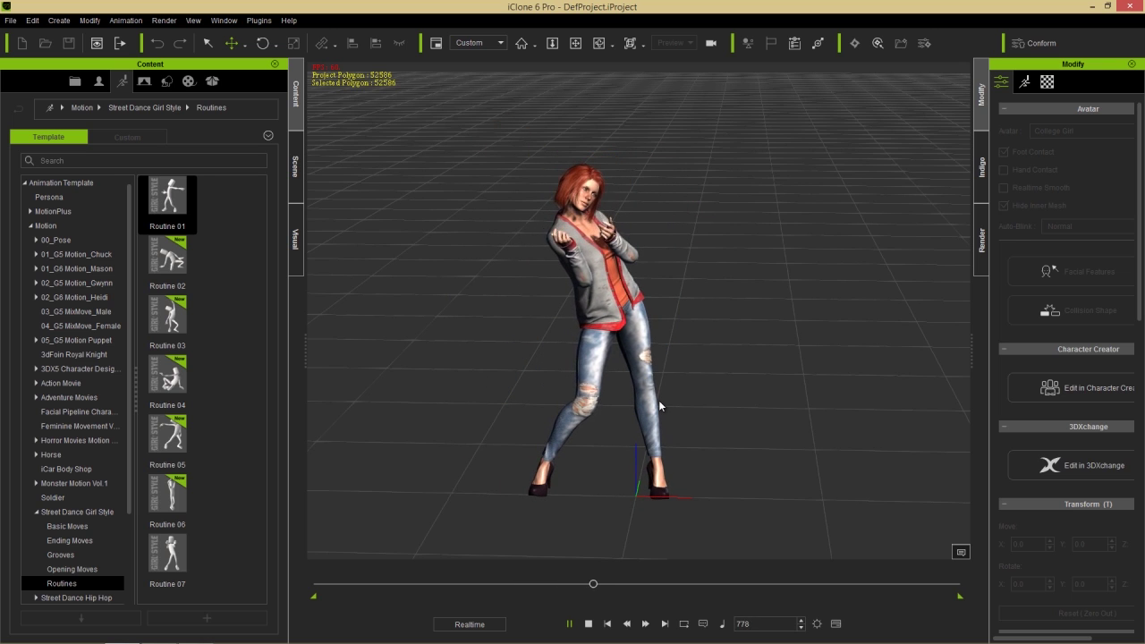
pyautogui.press('space')
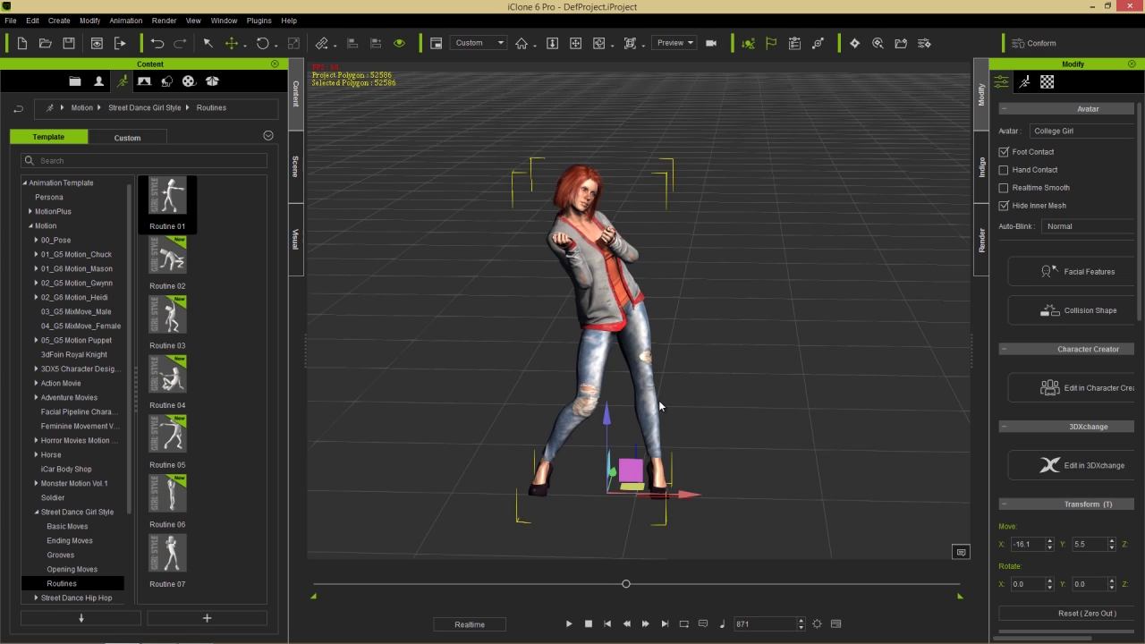